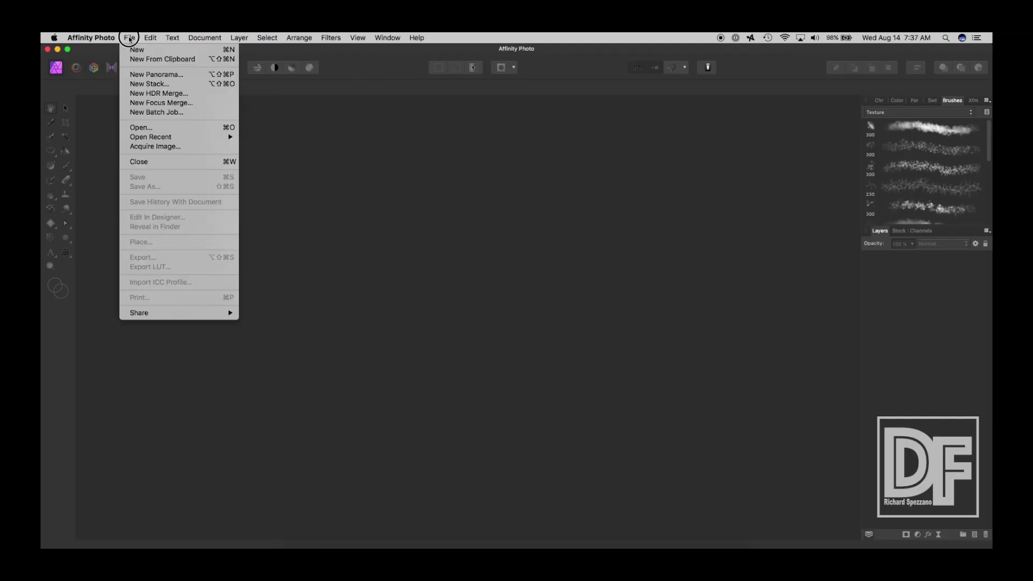
Step: Create a new blank Web-type document at 1280 × 800 px
click(137, 50)
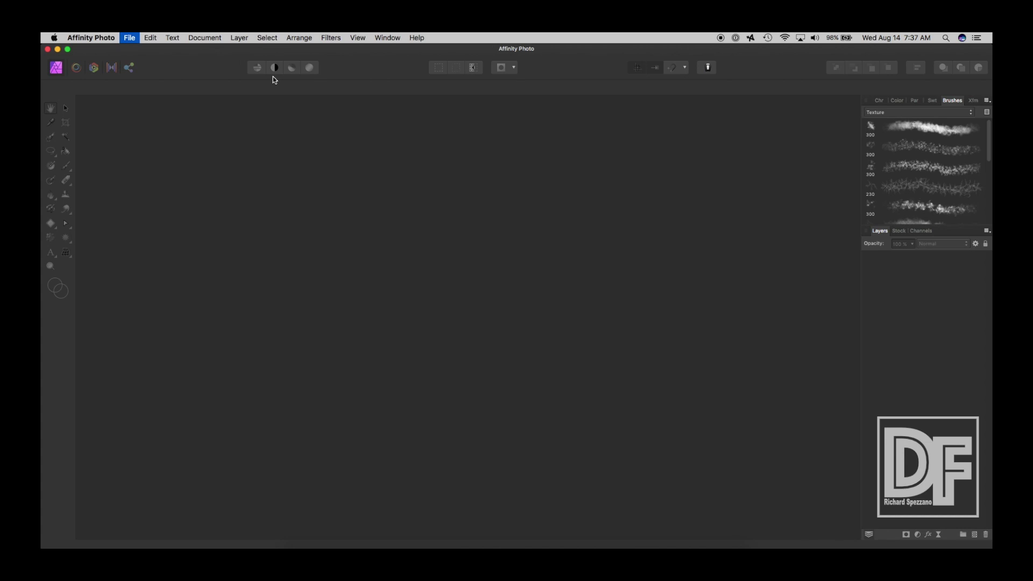
click(513, 125)
click(511, 126)
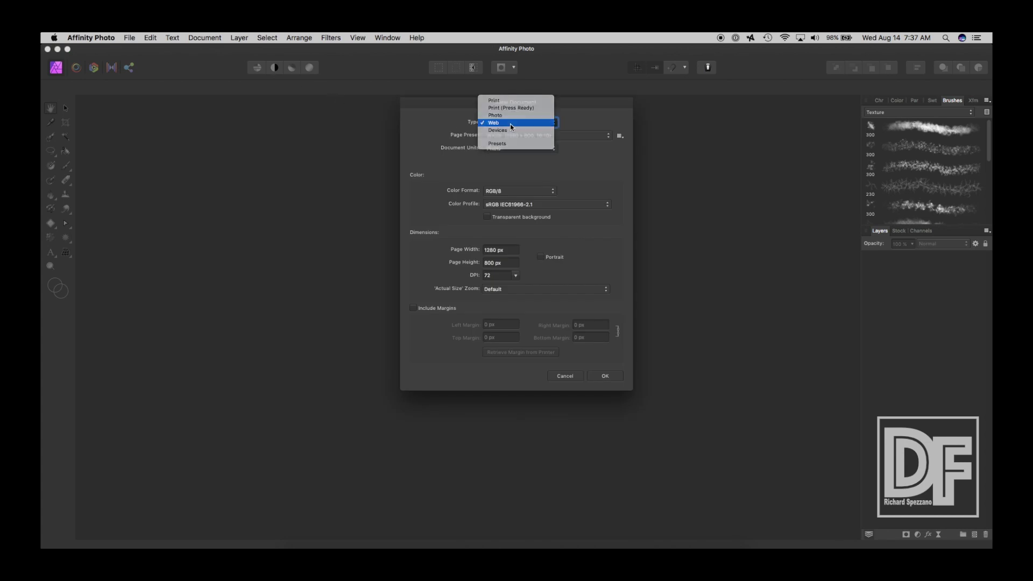
click(606, 377)
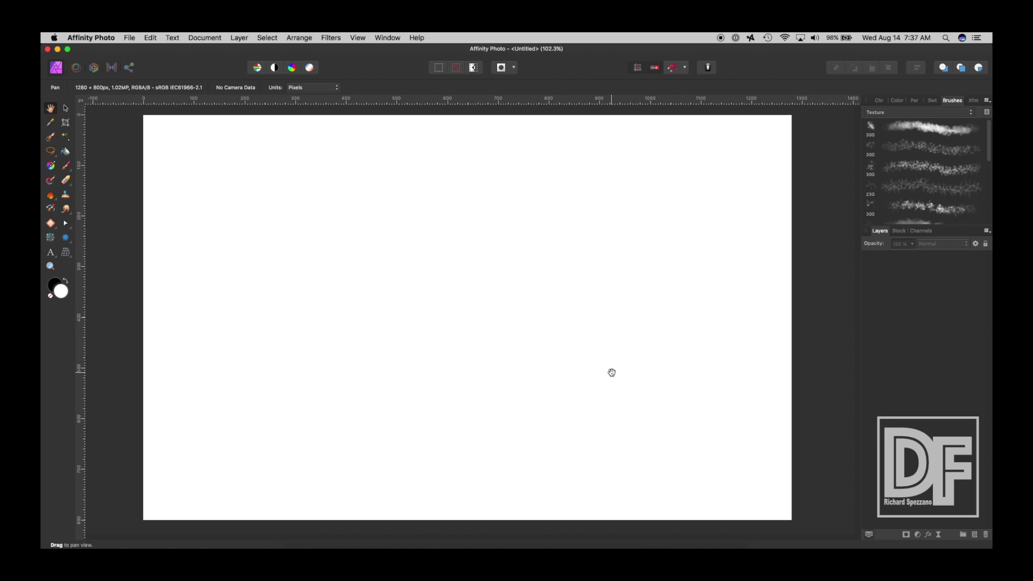
Step: Add a linear-gradient fill layer running vertically from white at top to grey at bottom
click(239, 38)
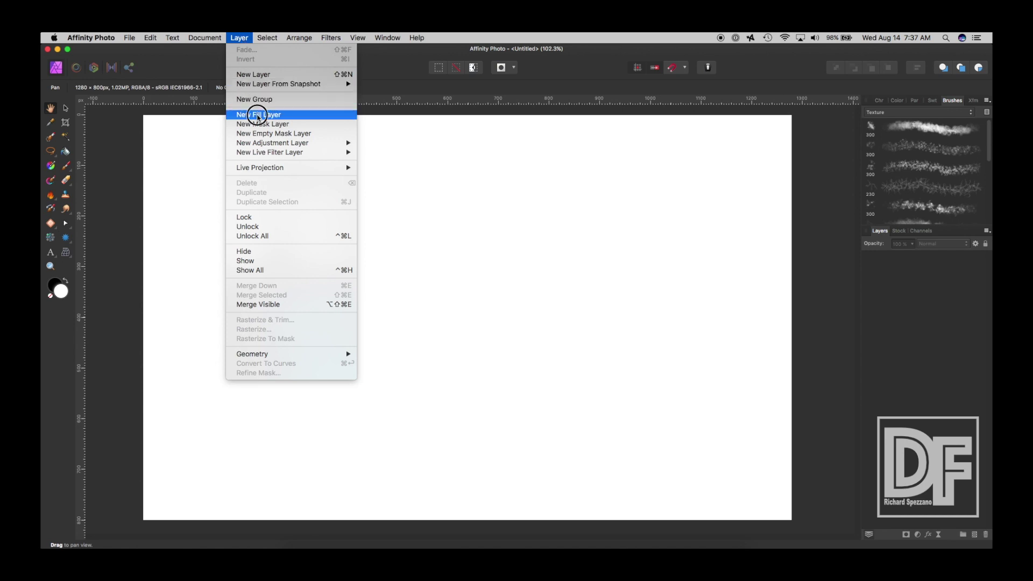
click(258, 114)
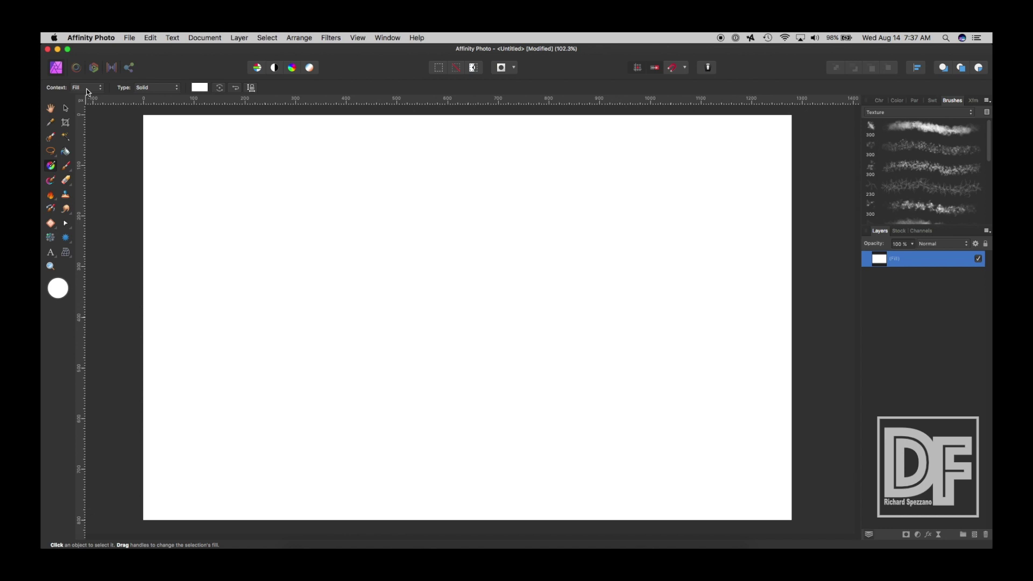
click(152, 90)
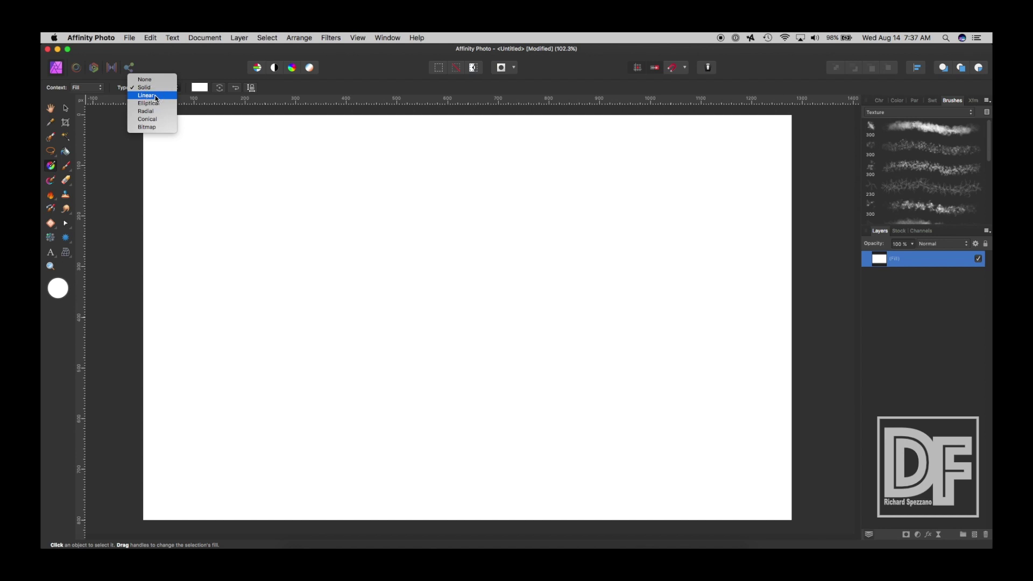
click(155, 95)
mouse_move(144, 115)
mouse_down()
mouse_move(171, 136)
mouse_move(581, 300)
mouse_move(487, 435)
mouse_move(477, 518)
mouse_up()
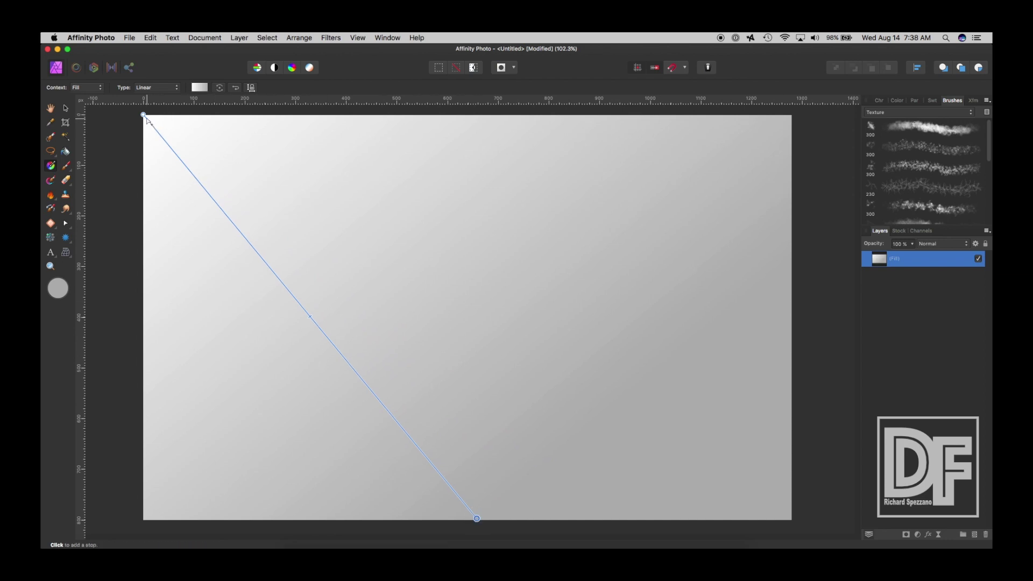
drag(143, 115, 473, 117)
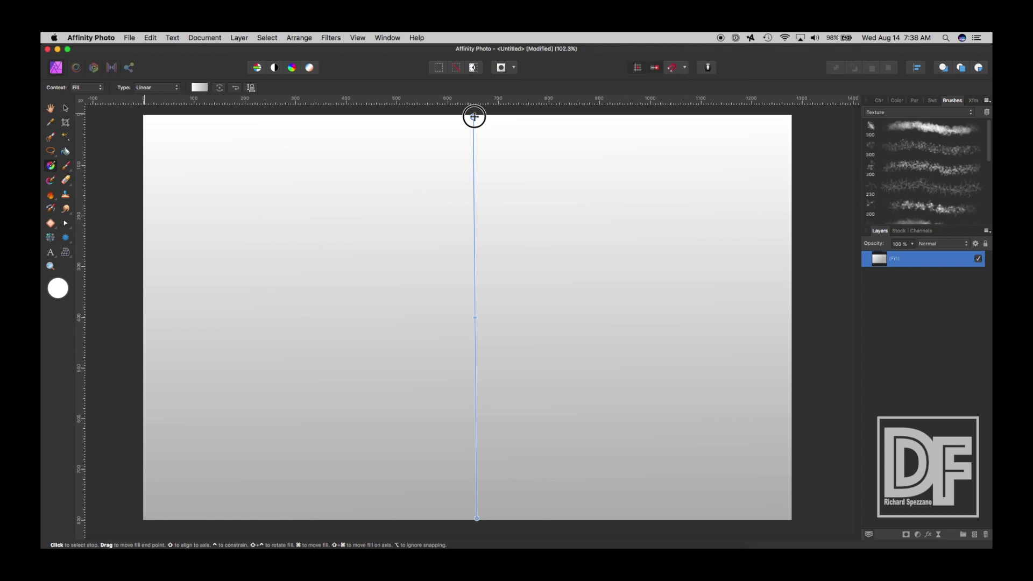
drag(475, 518, 475, 519)
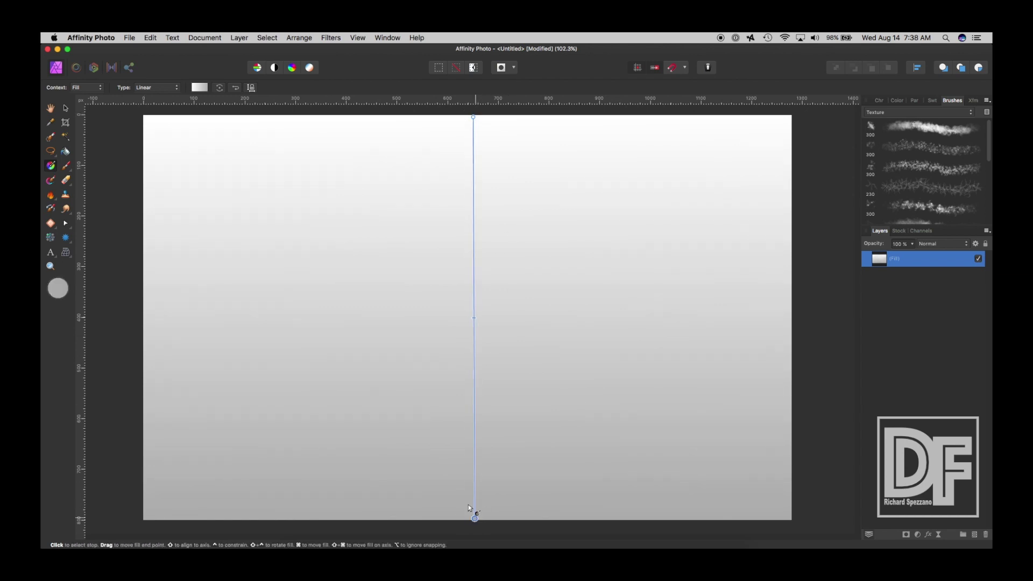
Step: Set the gradient's top colour stop to a soft light pink
click(473, 116)
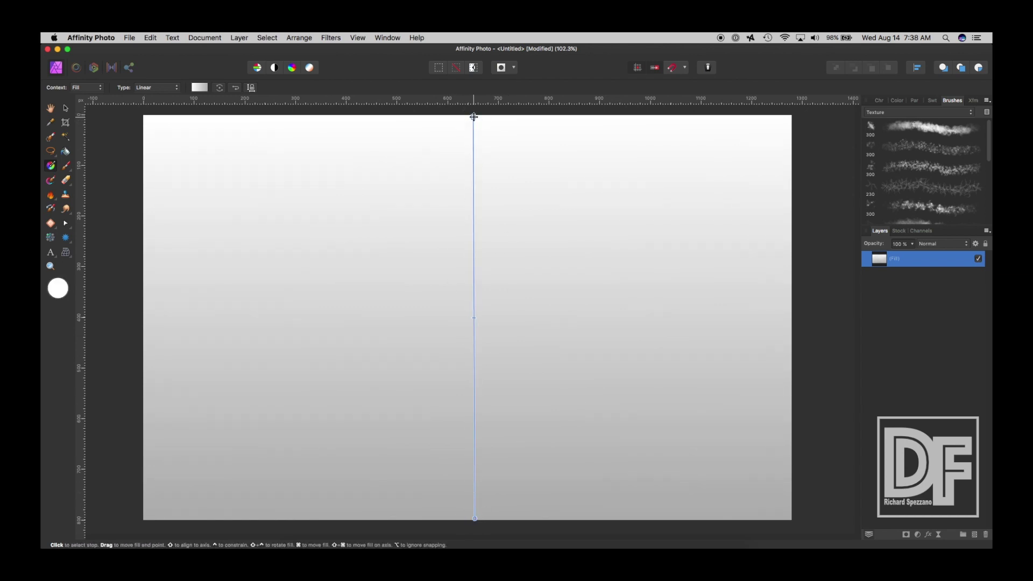
double_click(58, 289)
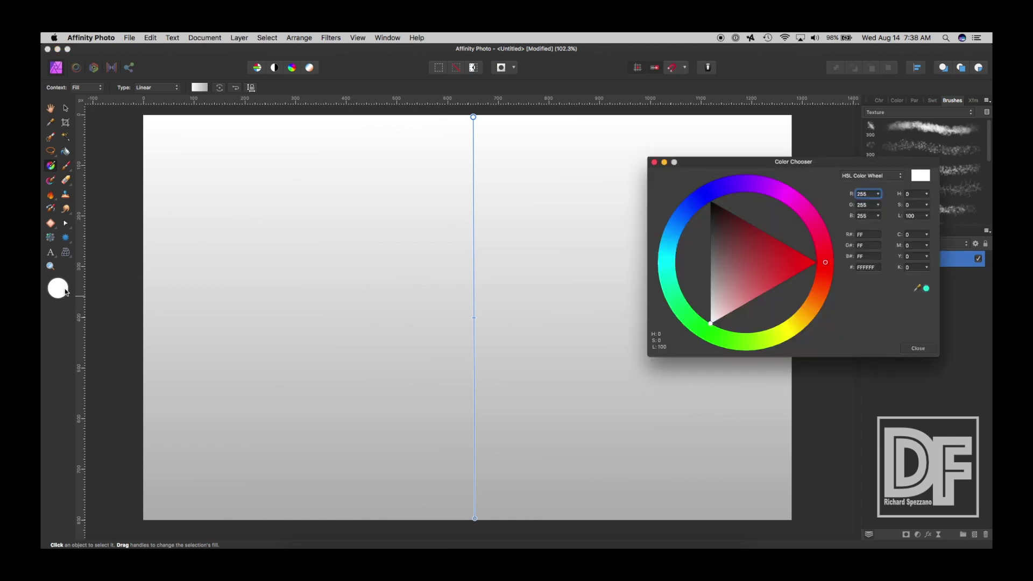
click(789, 203)
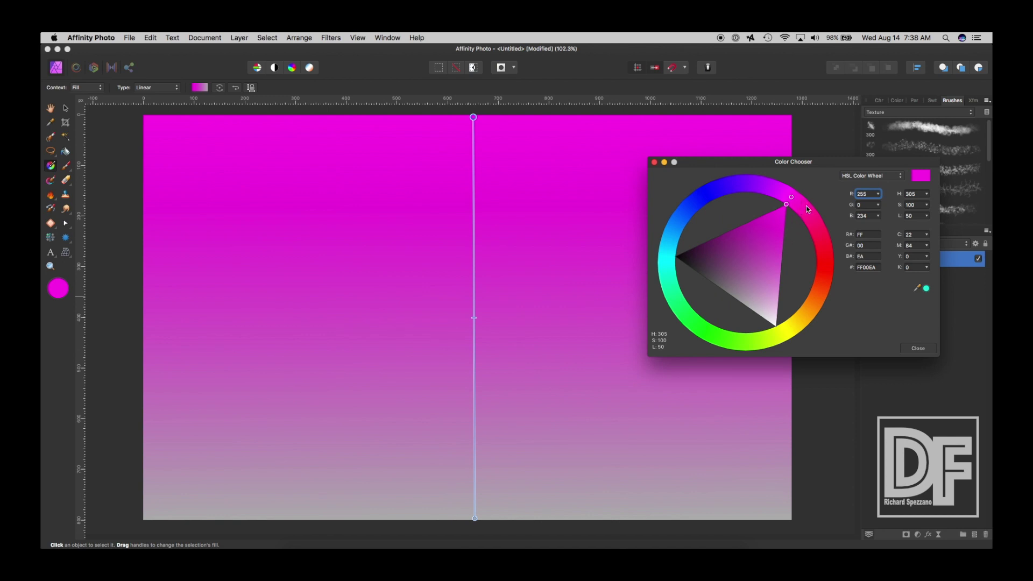
drag(807, 207, 788, 194)
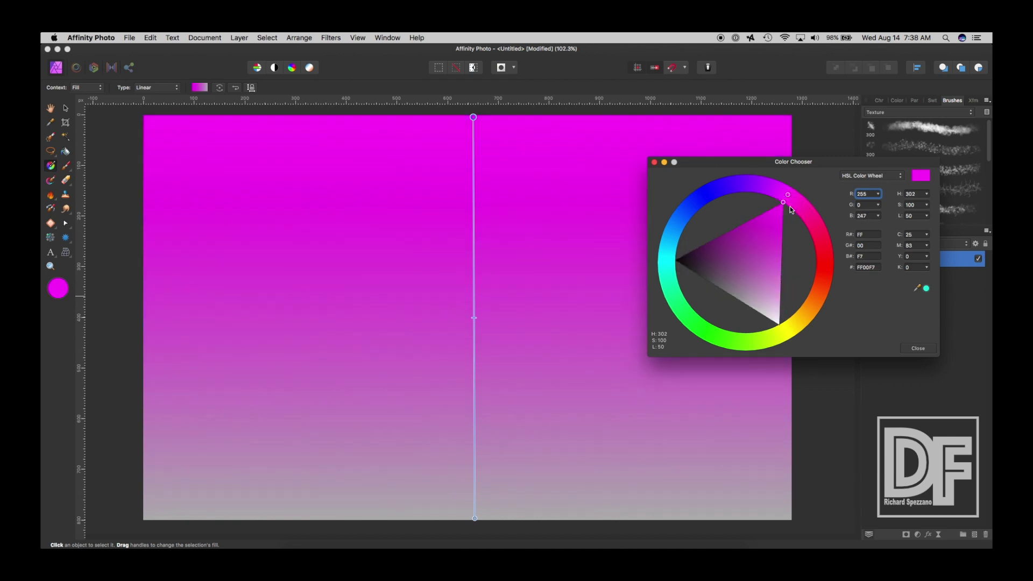
click(779, 249)
click(780, 264)
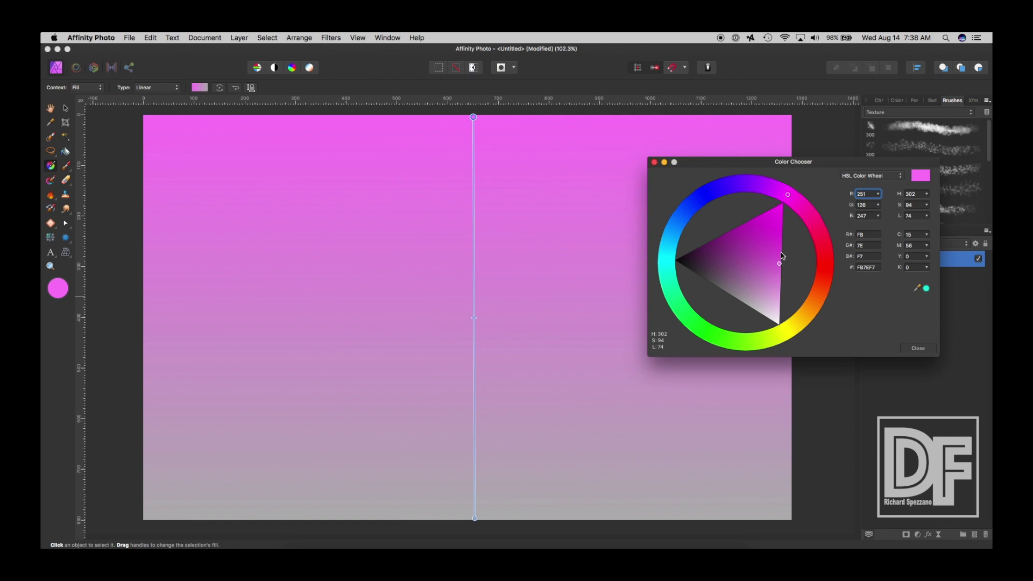
drag(780, 267, 778, 271)
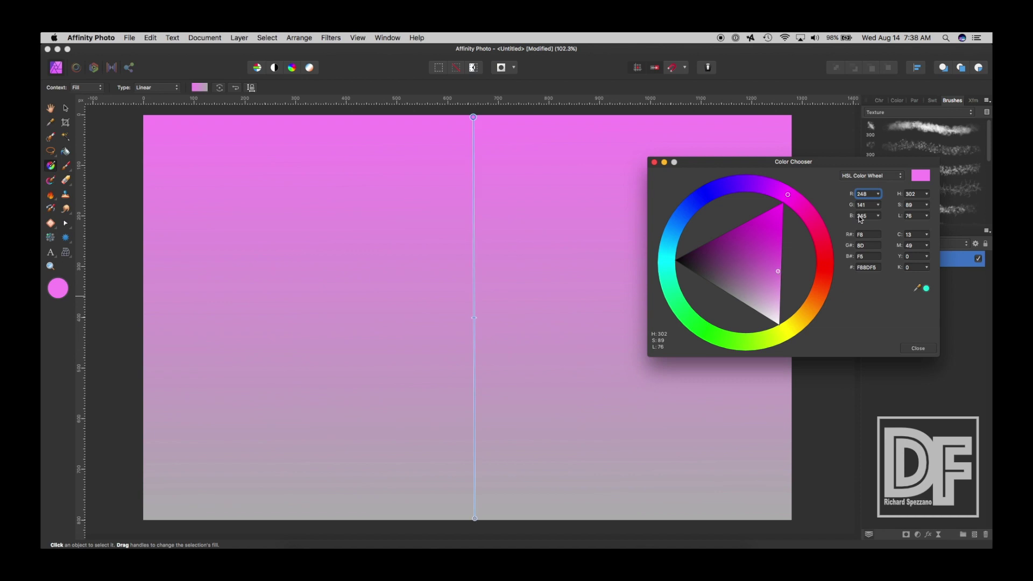
click(918, 350)
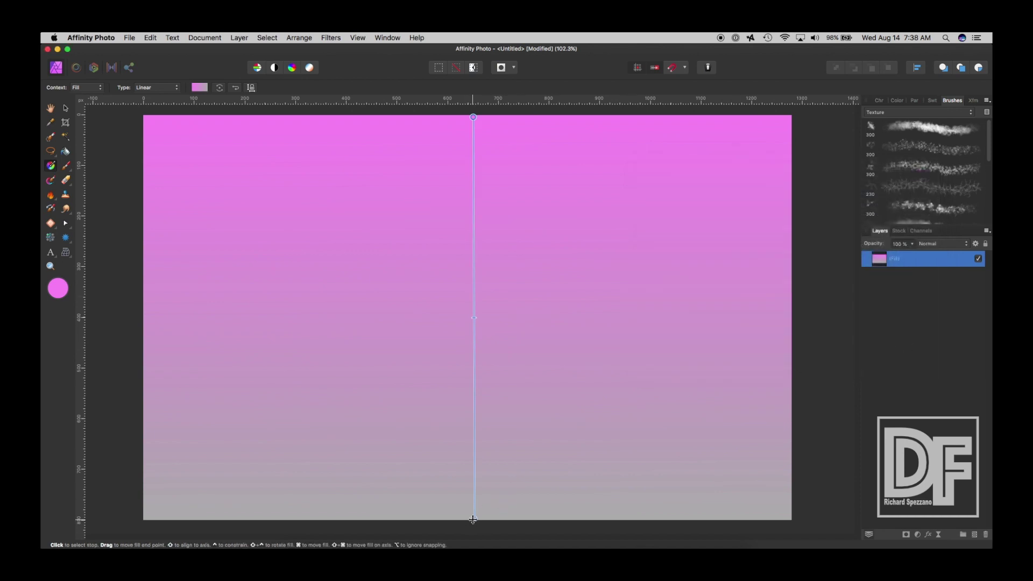
Step: Set the gradient's bottom colour stop to a bright aqua cyan
click(474, 518)
double_click(58, 289)
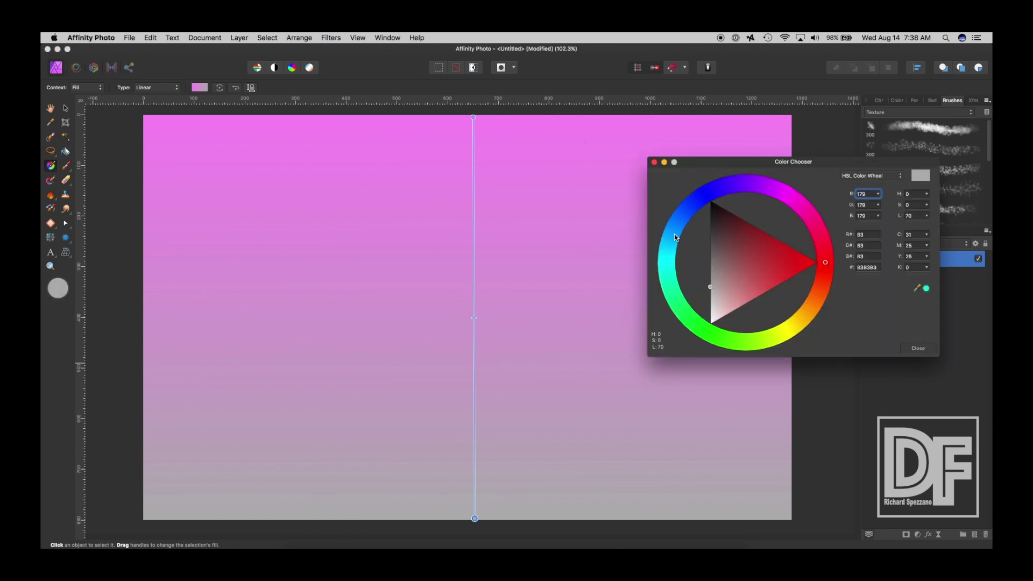
click(666, 257)
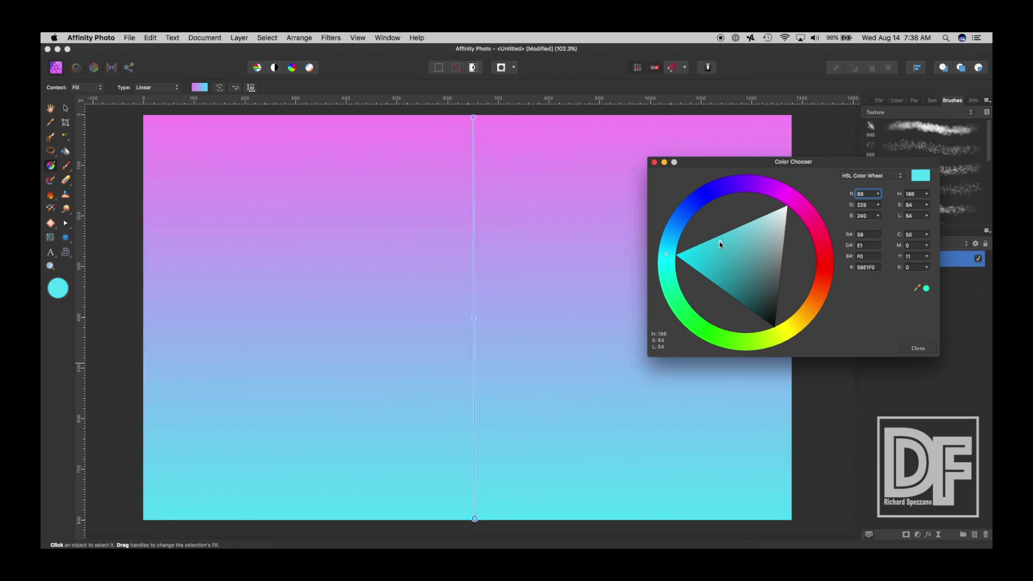
drag(709, 245, 717, 238)
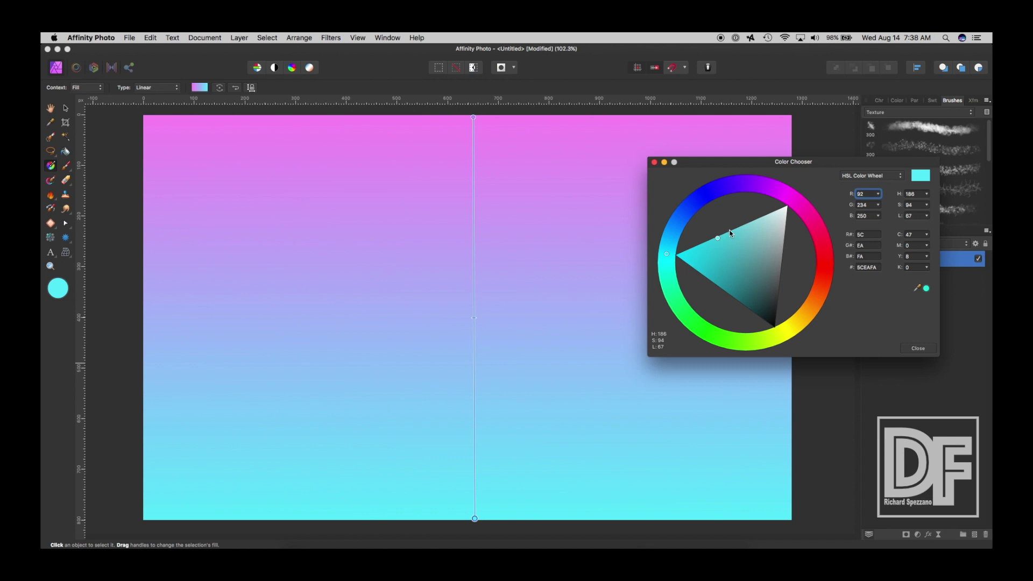
click(735, 232)
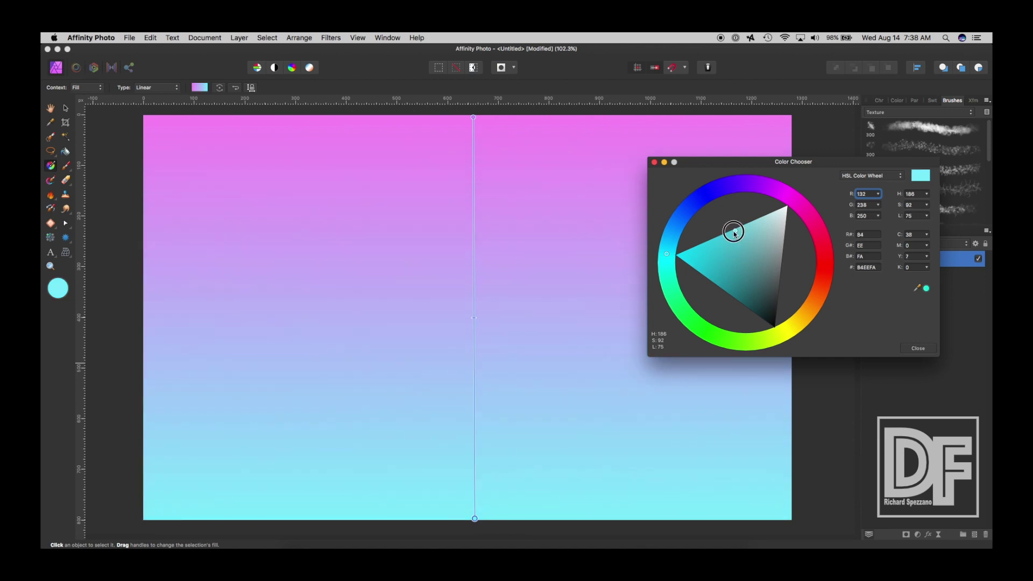
mouse_move(733, 231)
mouse_down()
mouse_move(718, 247)
mouse_move(667, 260)
mouse_up()
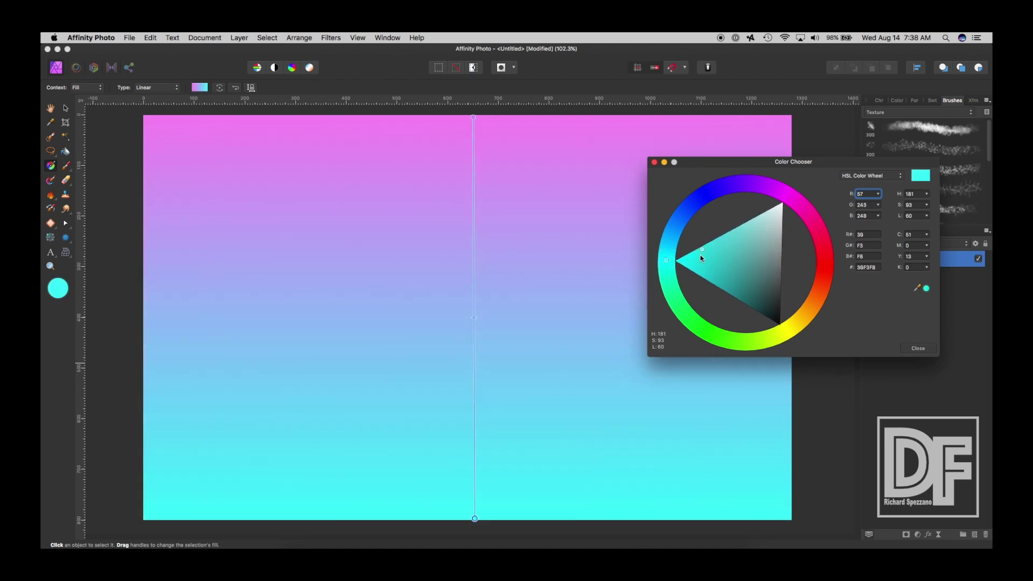
drag(687, 261, 665, 260)
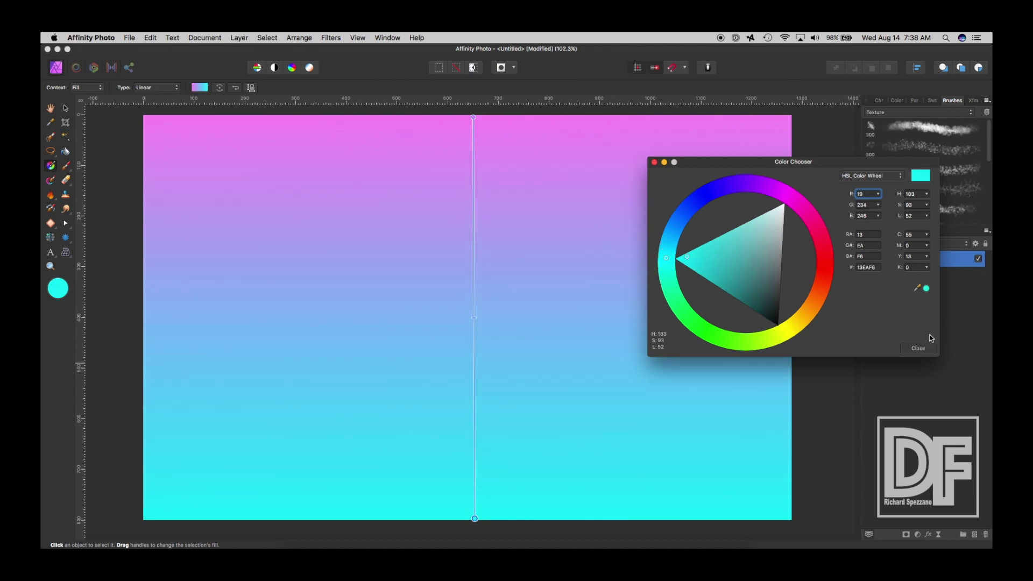
click(918, 349)
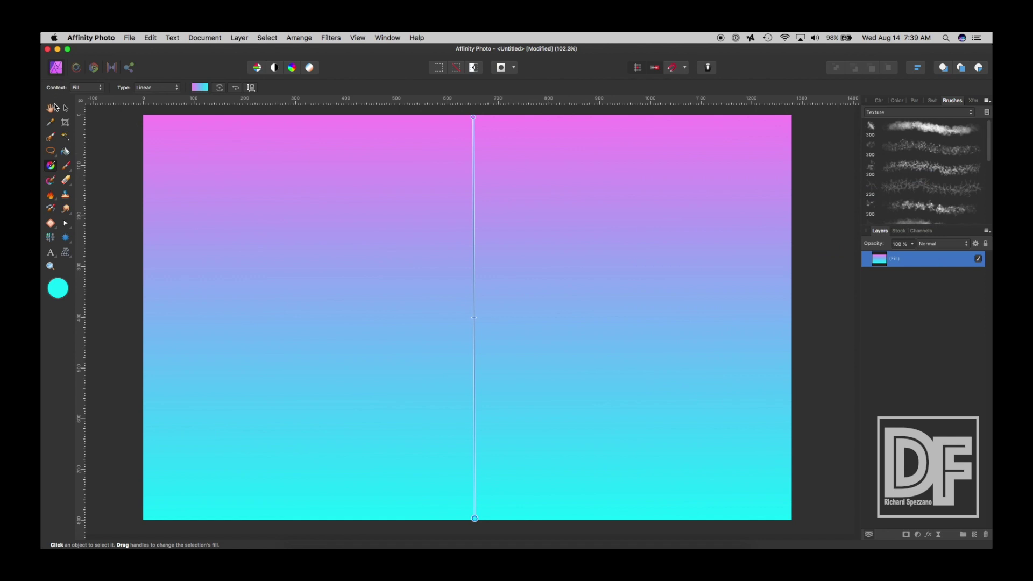
Step: Switch to the Artistic Text Tool and choose Grand Hotel by searching 'hotel'
click(54, 107)
click(65, 109)
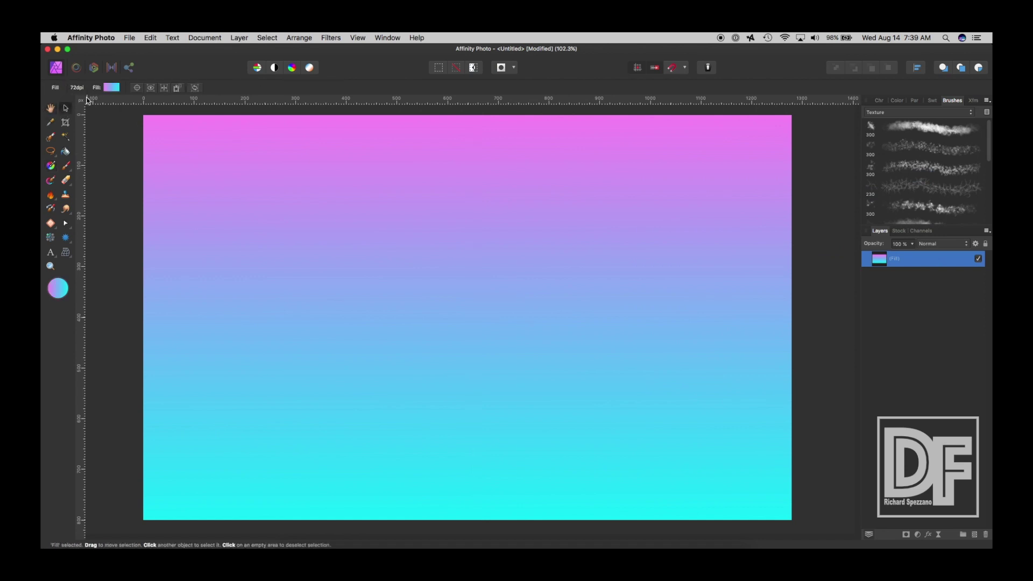
click(51, 256)
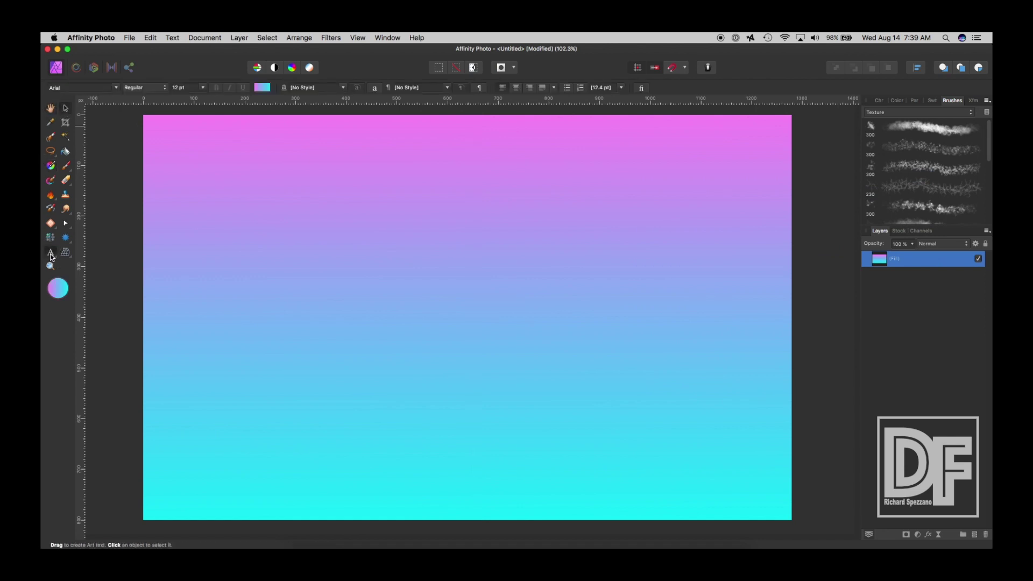
click(85, 89)
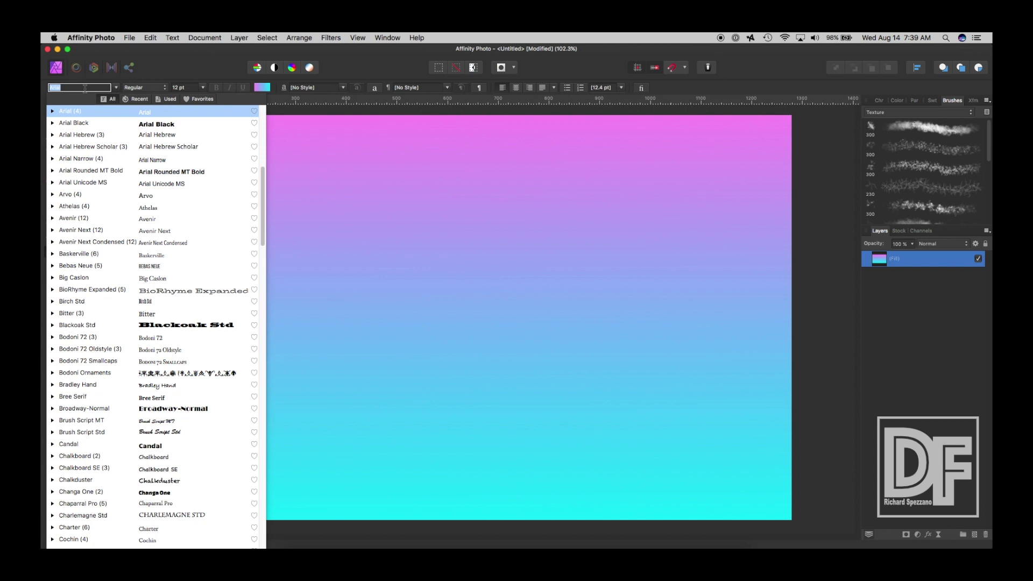
text(hote)
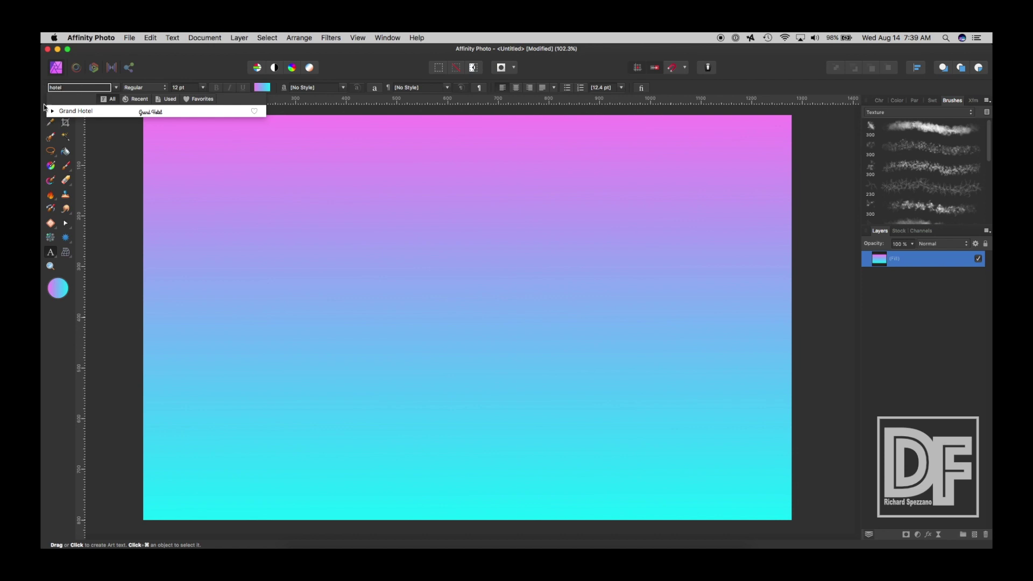
text(l)
click(78, 111)
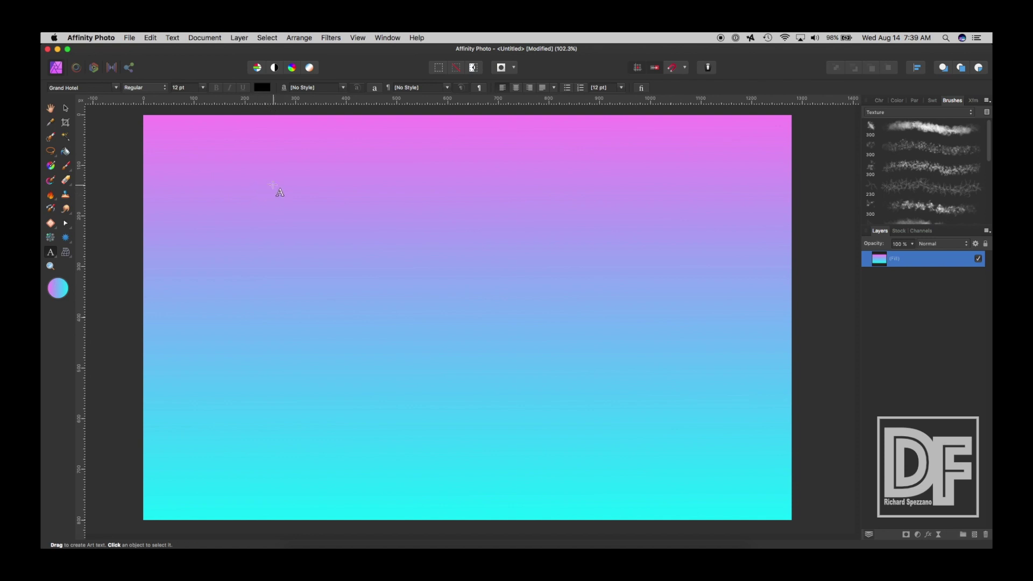
Step: Type 'Digitally' as art text, move it up-left and enlarge it to 230.4 pt
drag(292, 207, 348, 273)
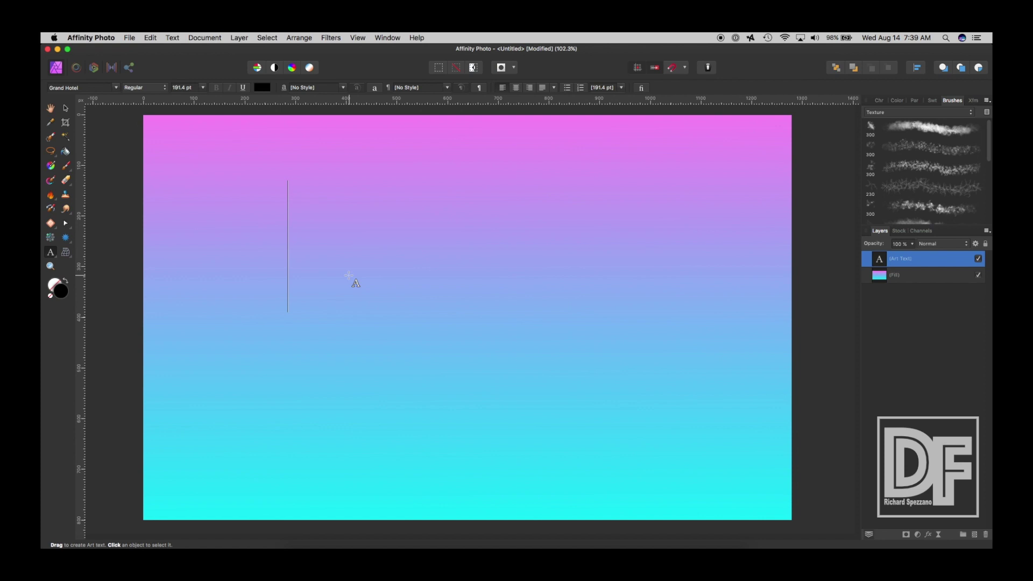
text(Digit)
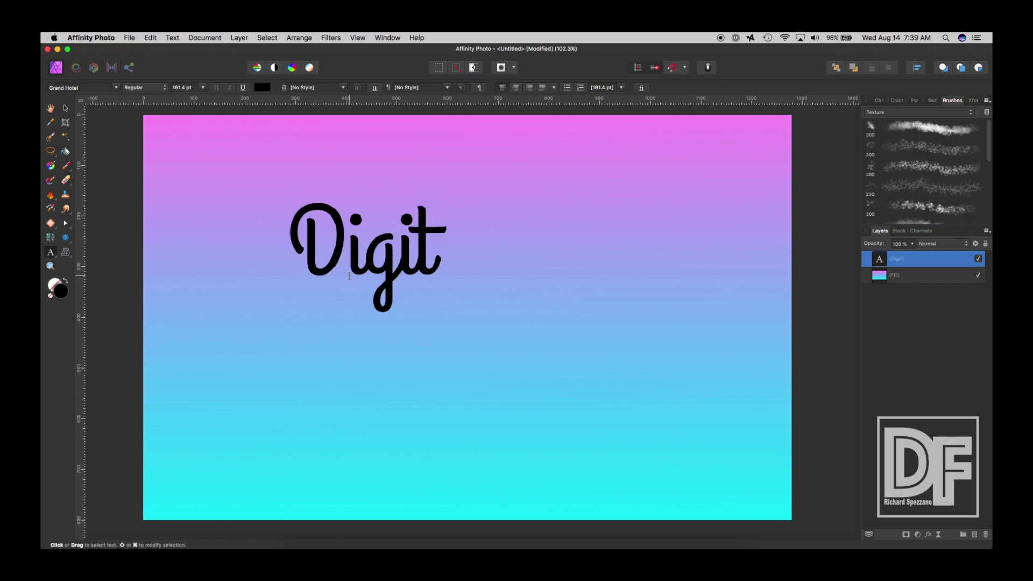
text(ally)
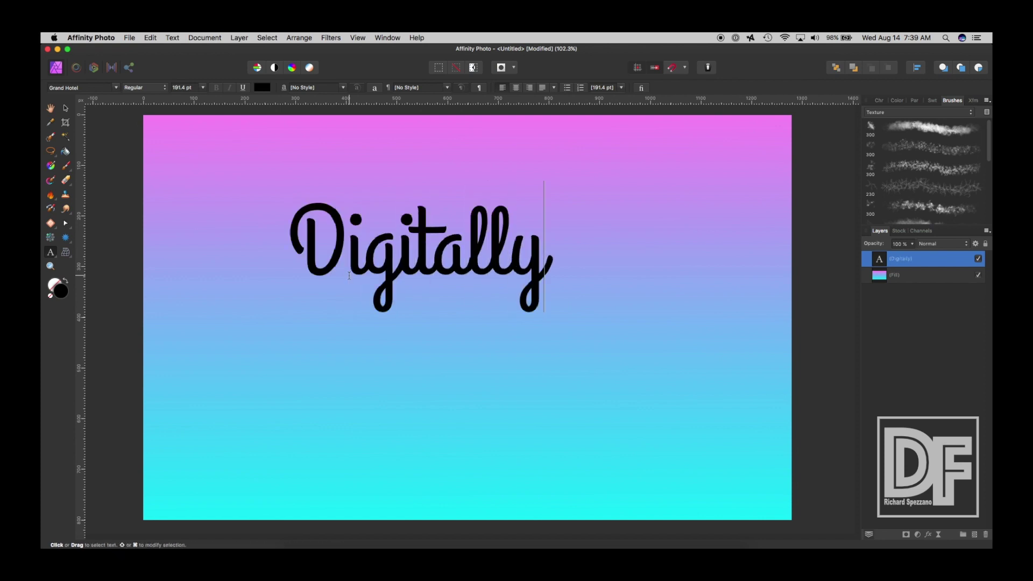
key(Escape)
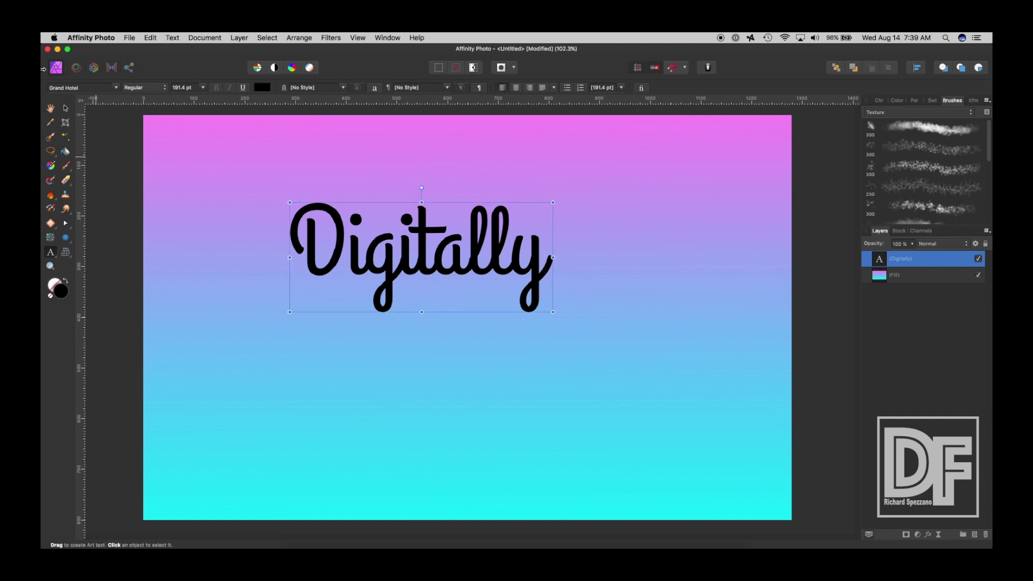
click(66, 107)
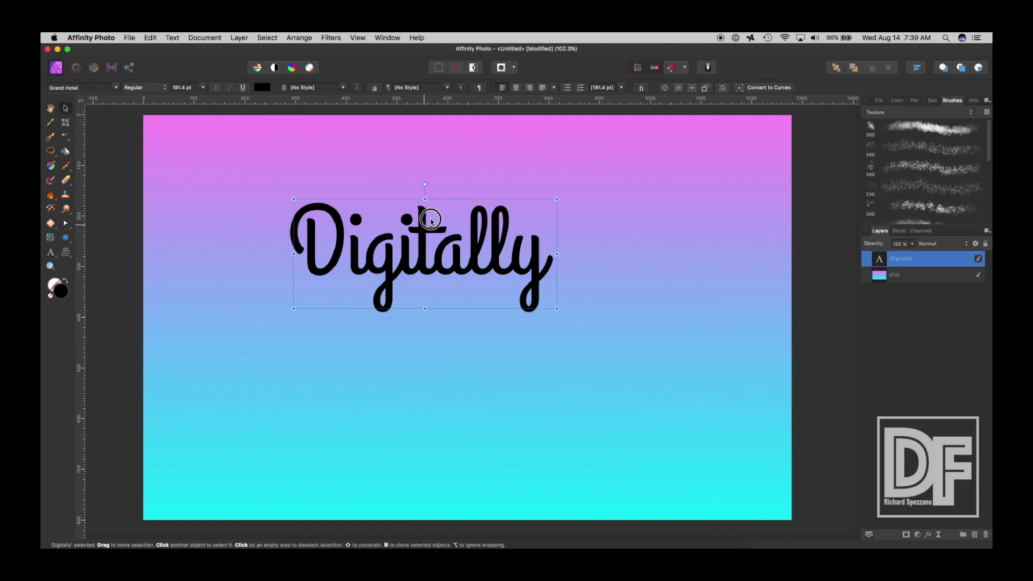
drag(430, 219, 410, 205)
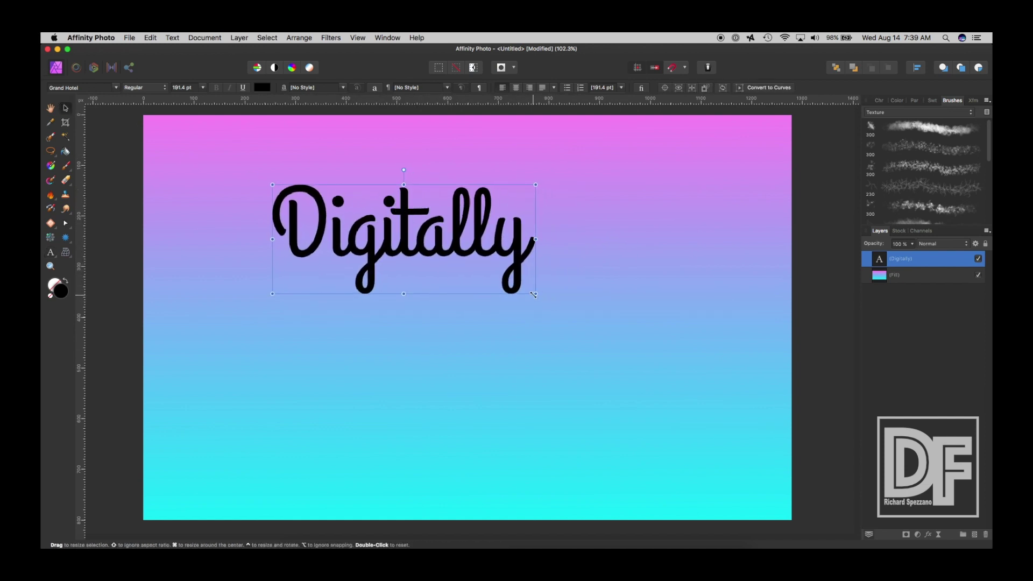
drag(534, 295, 591, 306)
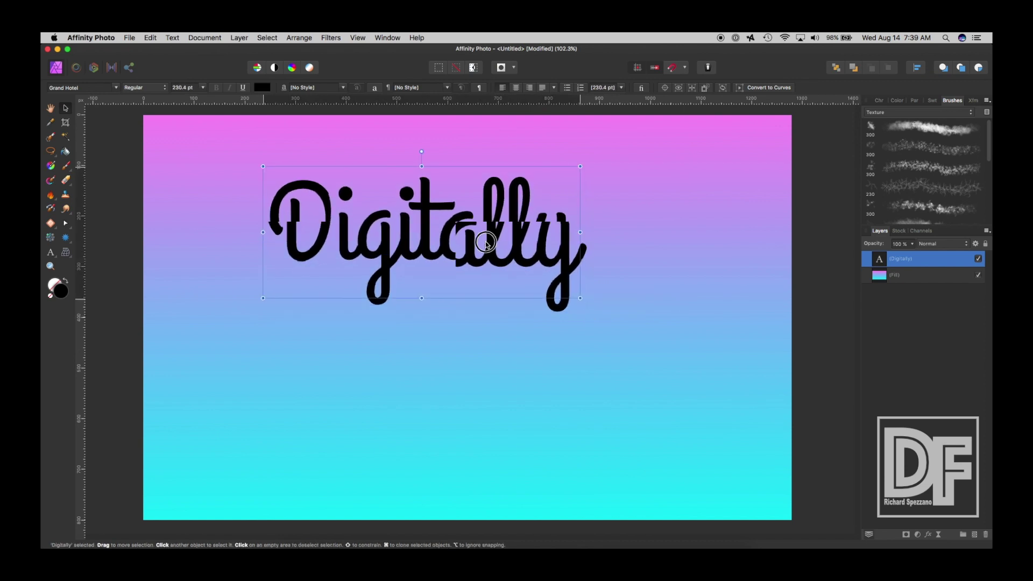
Step: Duplicate Digitally onto a line below and retype the copy as 'Fearless'
mouse_move(486, 244)
mouse_down()
mouse_move(508, 357)
mouse_move(538, 389)
mouse_up()
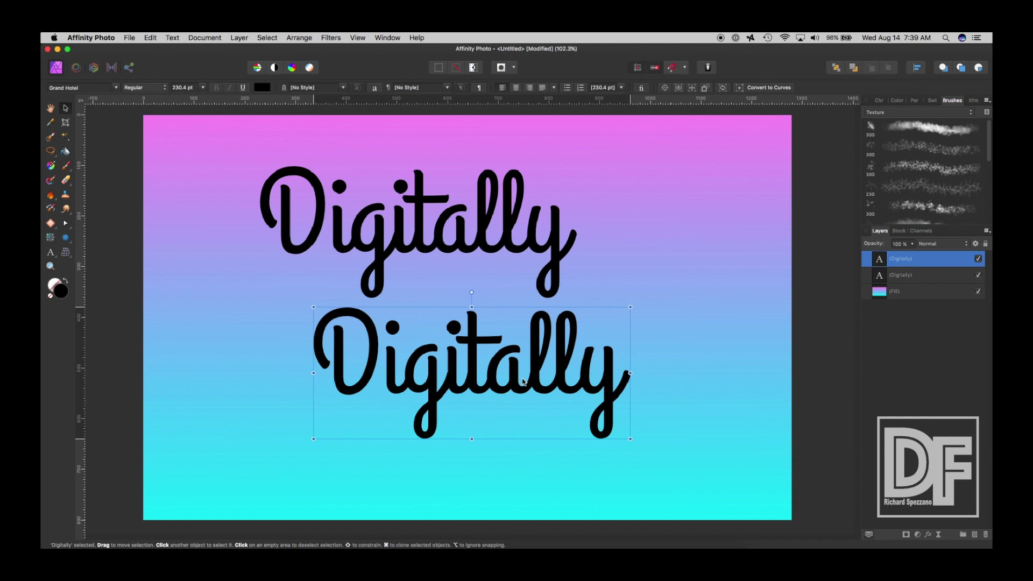
click(49, 252)
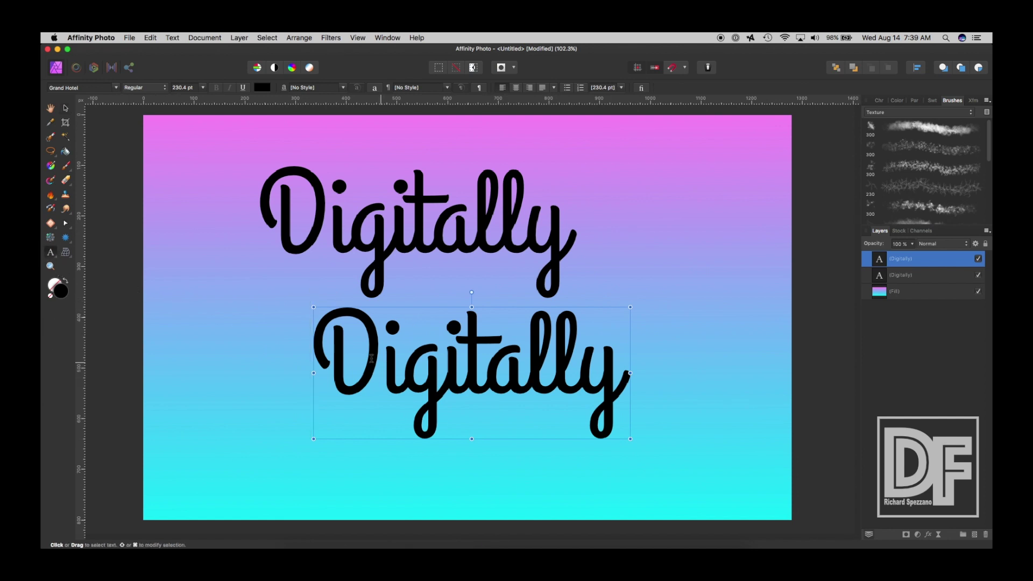
drag(336, 355, 645, 406)
text(Fear)
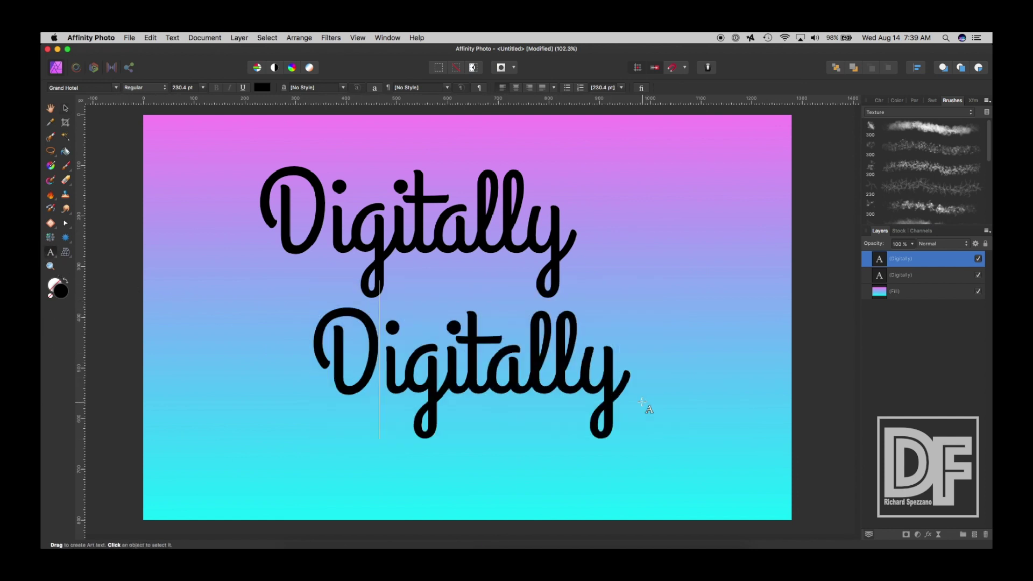
text(less)
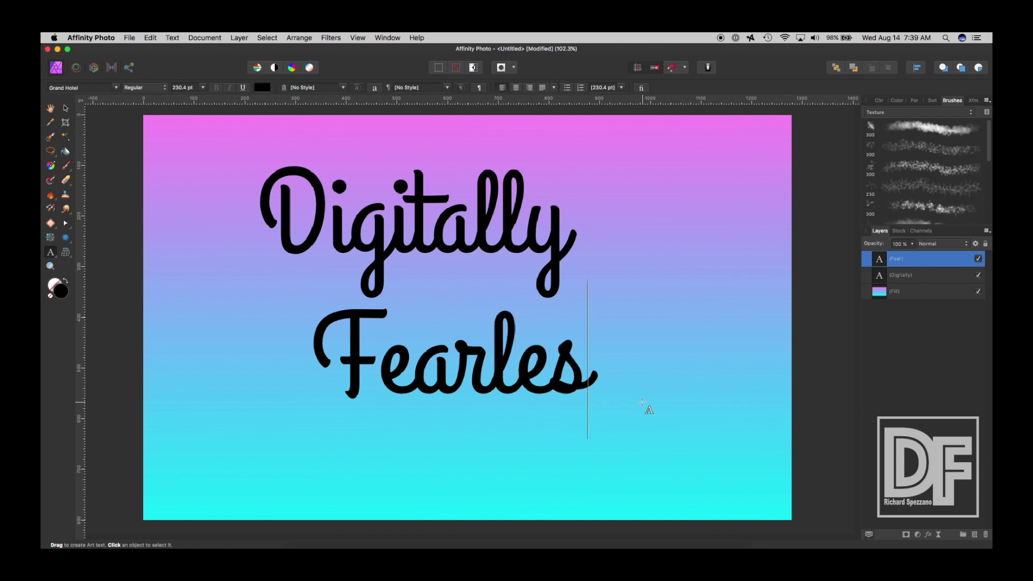
key(Escape)
Step: Move Fearless up and to the right and make its text white
key(v)
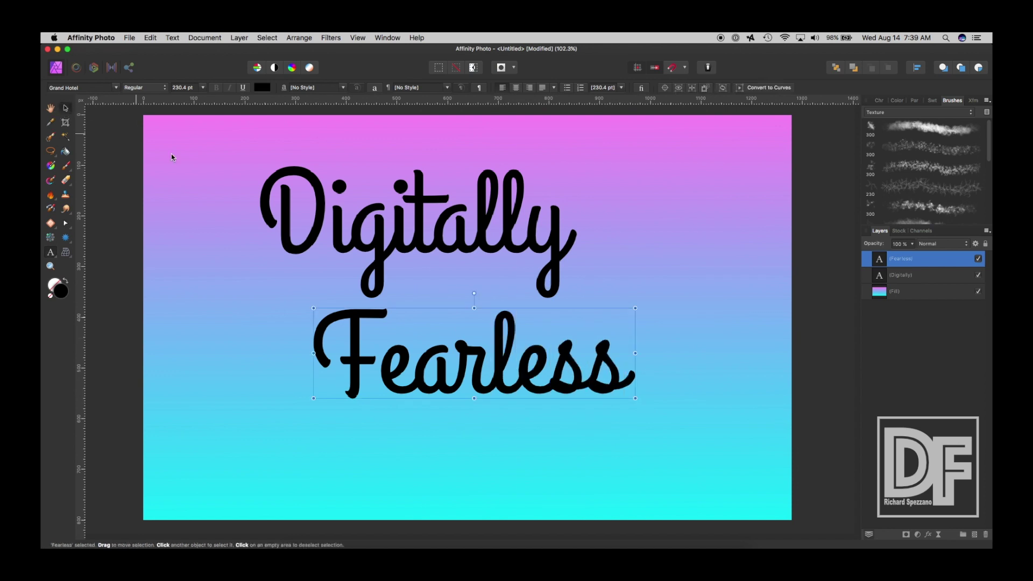
drag(497, 349, 567, 330)
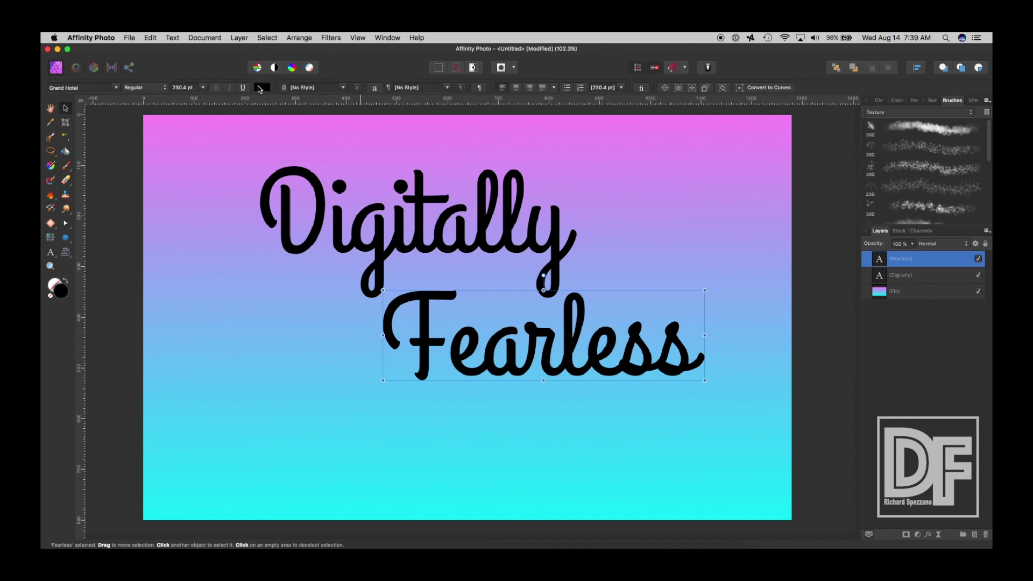
click(262, 87)
drag(311, 140, 308, 191)
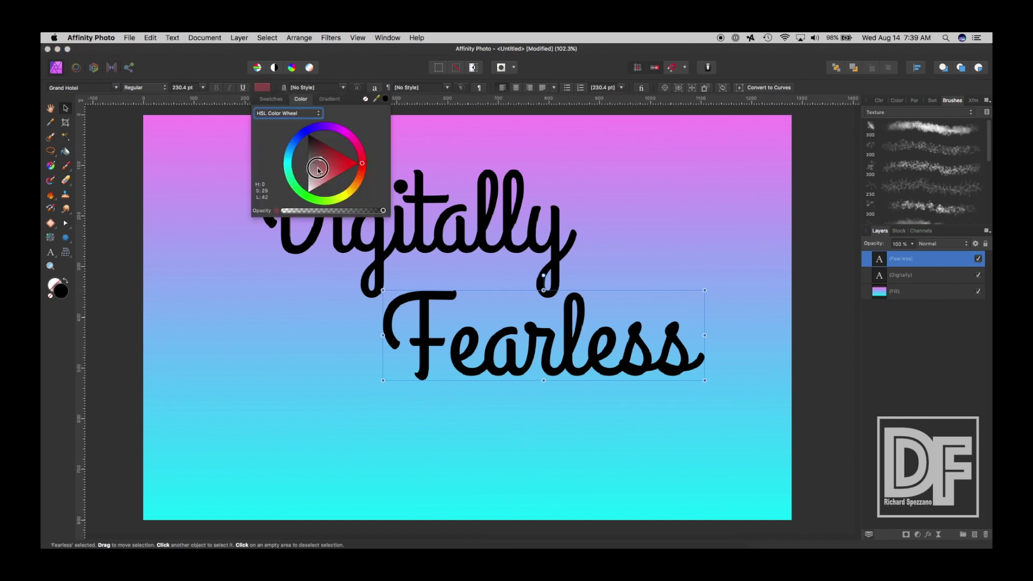
Step: Make the Digitally text white as well
click(420, 206)
click(262, 87)
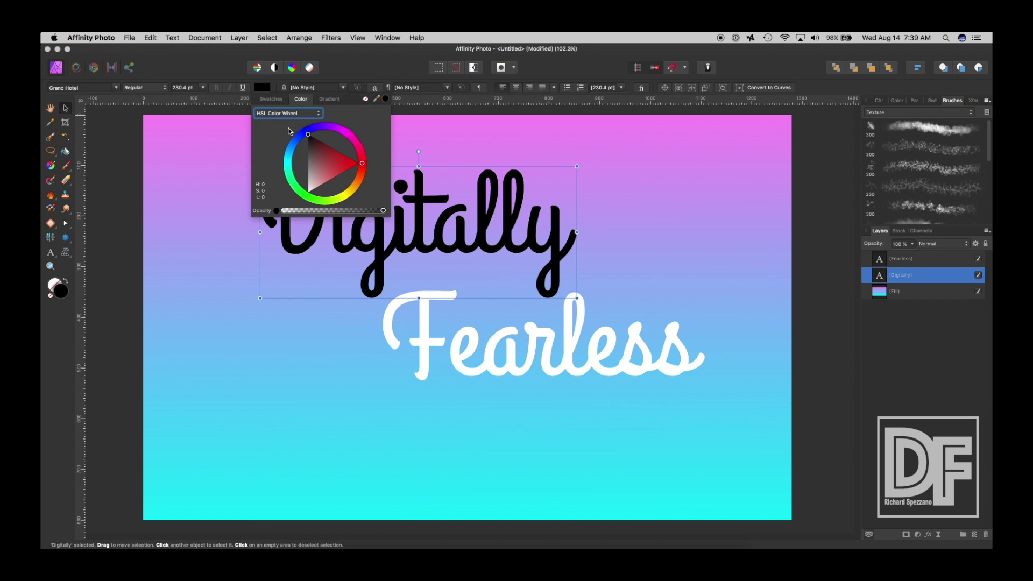
click(319, 159)
drag(309, 183, 309, 192)
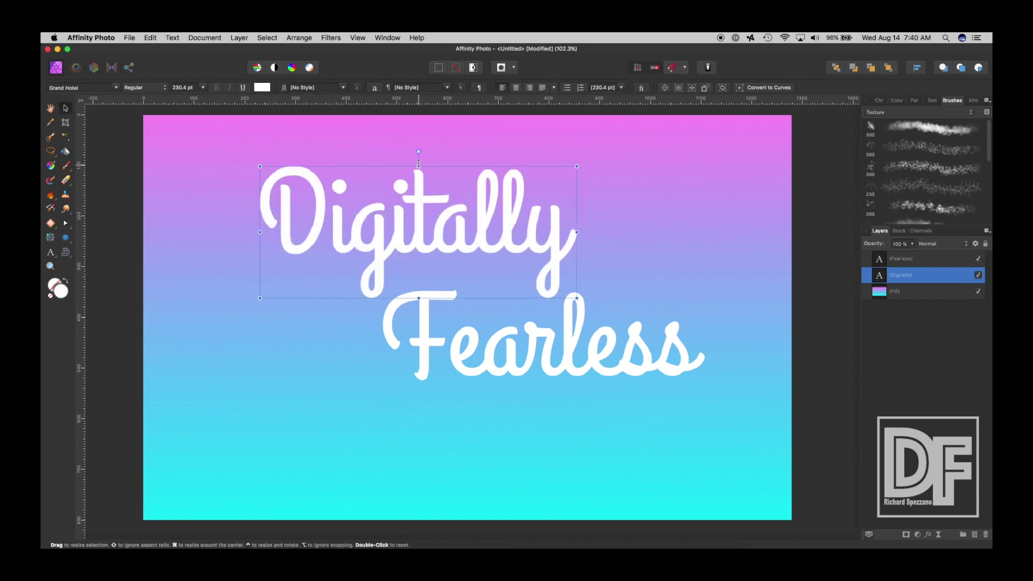
Step: Shear Digitally and Fearless to the right using their top handles, keeping Regular style
click(165, 89)
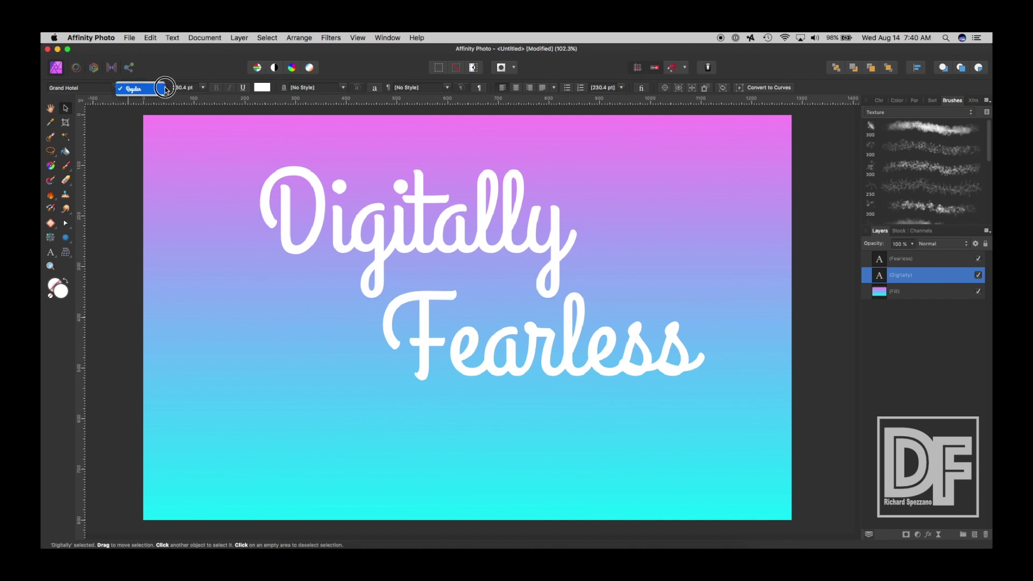
click(163, 89)
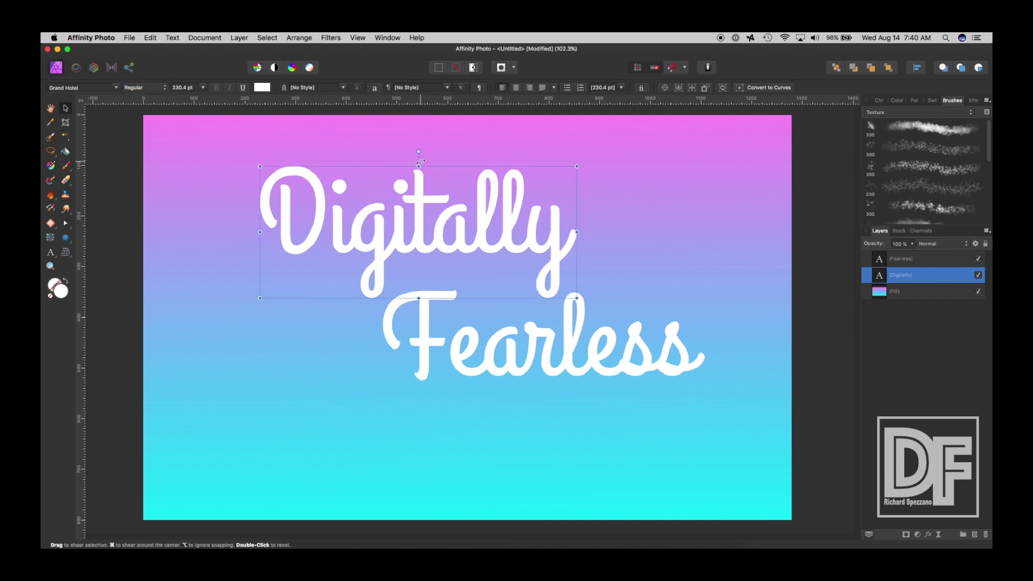
drag(419, 166, 468, 166)
click(540, 349)
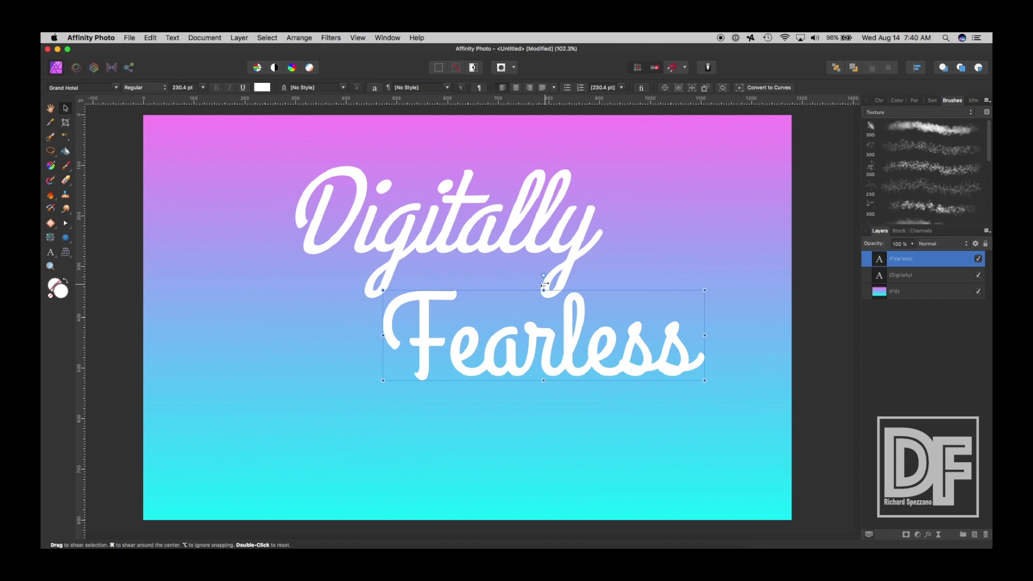
drag(545, 286, 592, 289)
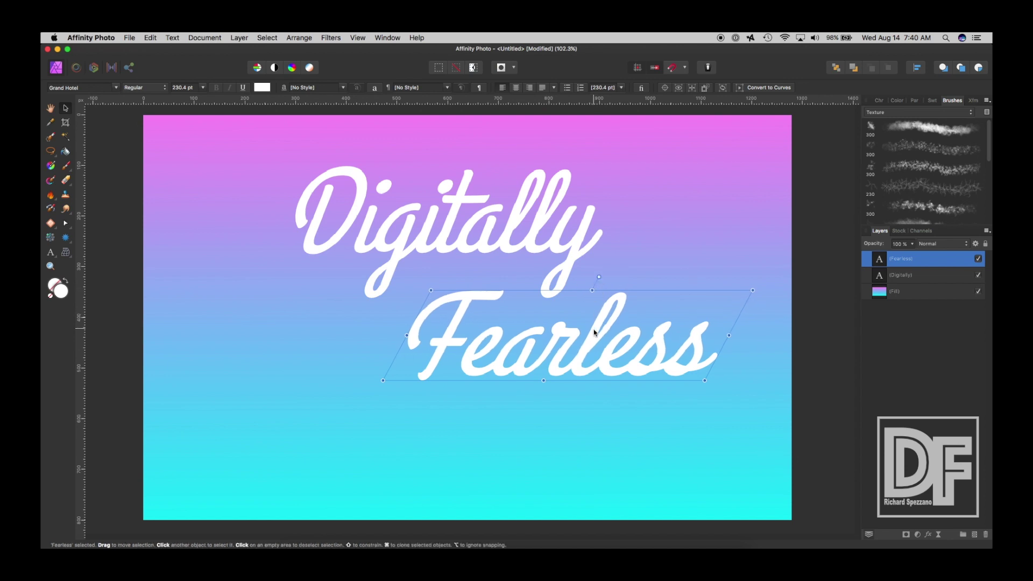
Step: Reposition Fearless lower and farther right beneath Digitally
drag(593, 330, 589, 385)
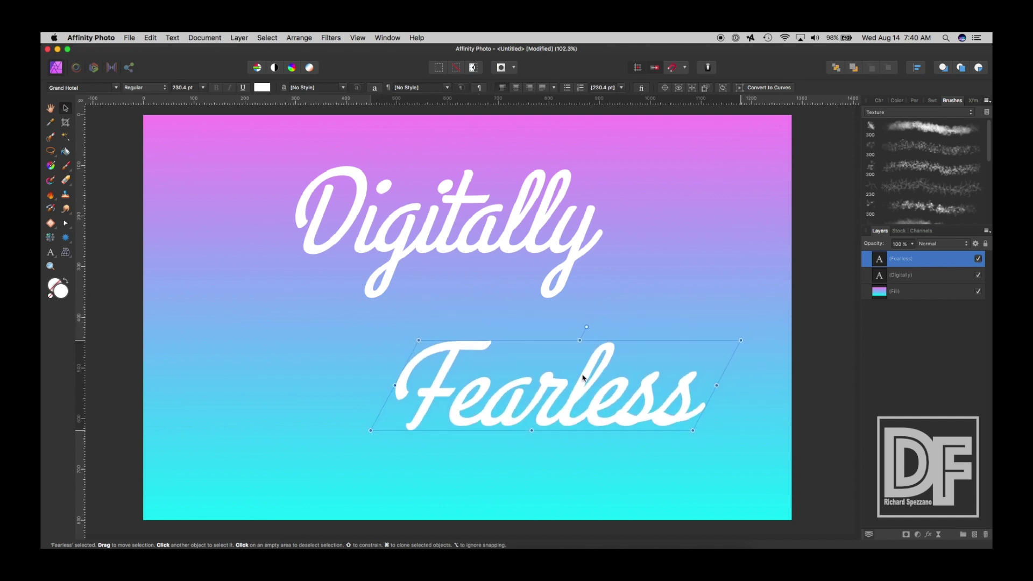
mouse_move(573, 259)
mouse_down()
mouse_move(576, 267)
mouse_move(566, 265)
mouse_up()
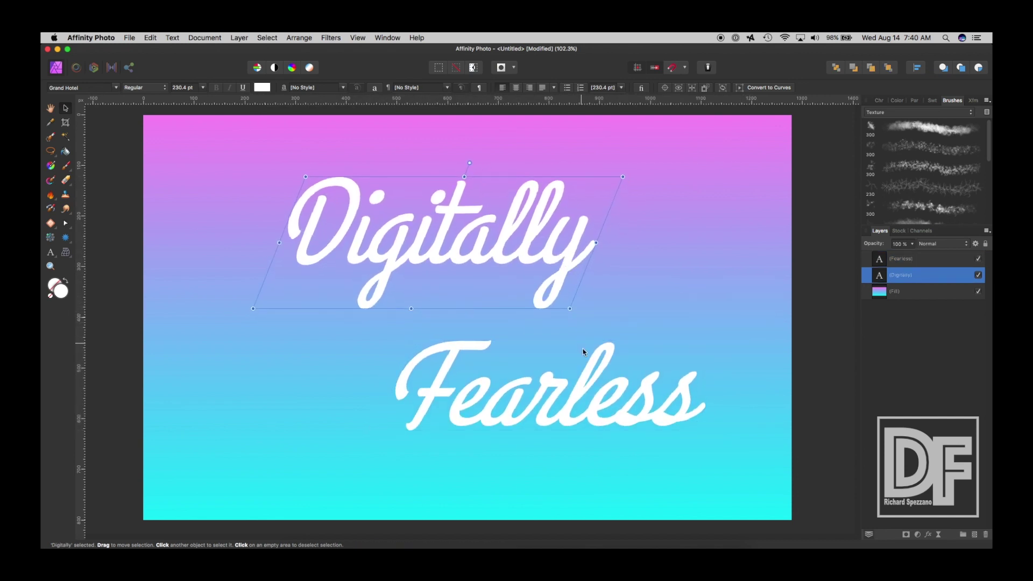
drag(590, 371, 597, 403)
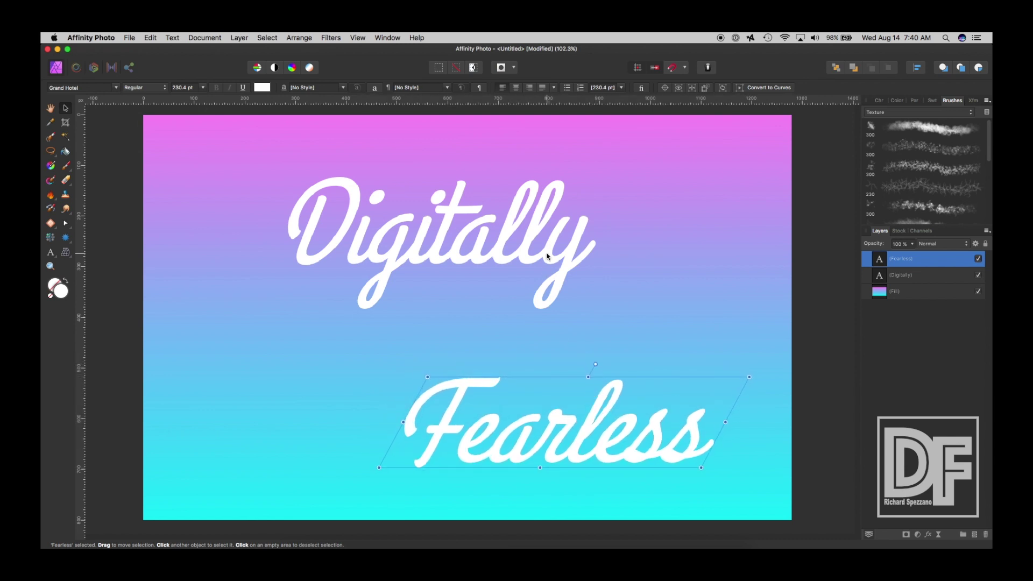
drag(548, 258, 558, 285)
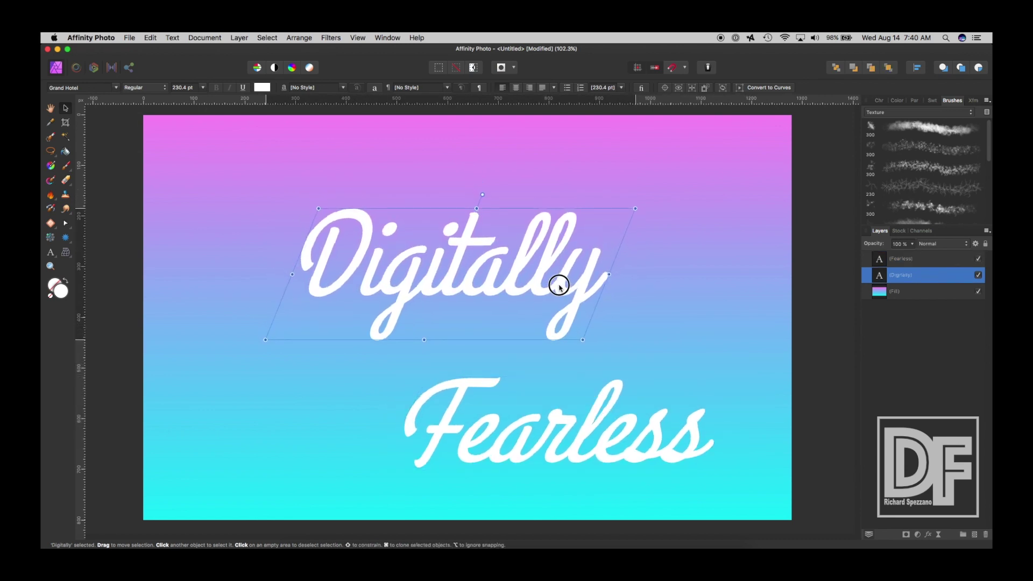
Step: Duplicate Digitally, rename the copy TopDigitally, lock and hide it, then select the original
key(h)
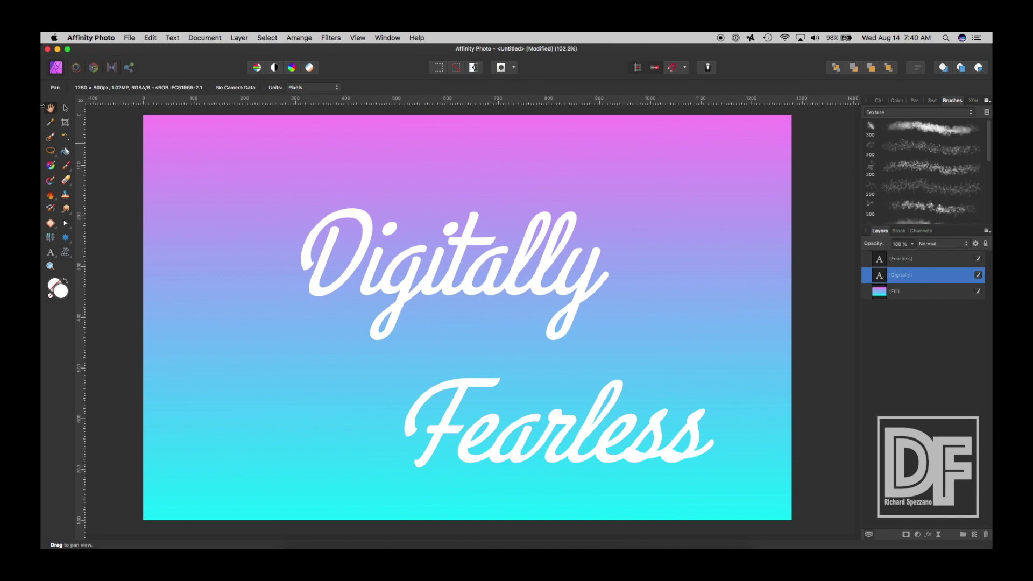
click(65, 108)
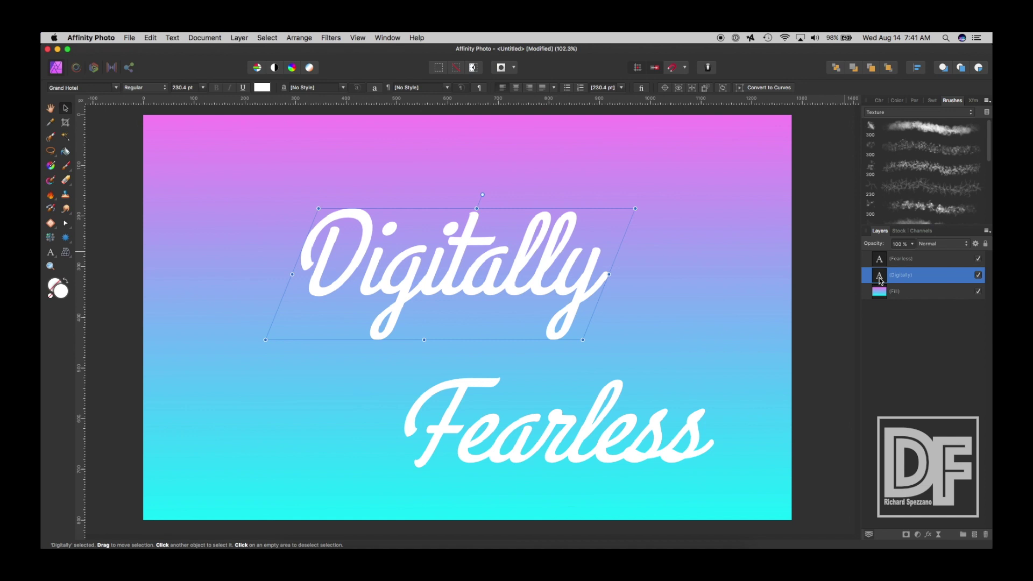
key(super+j)
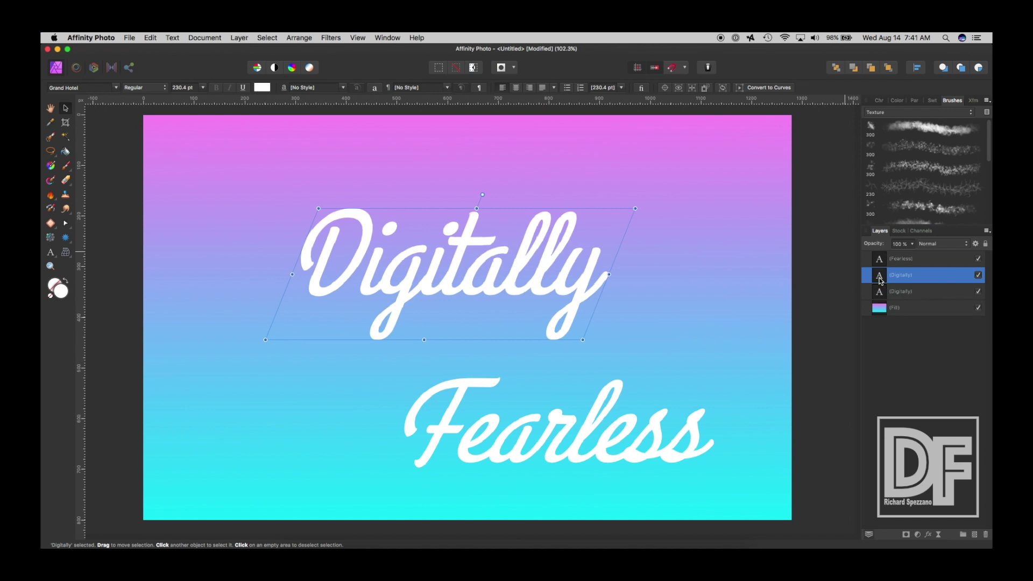
double_click(906, 275)
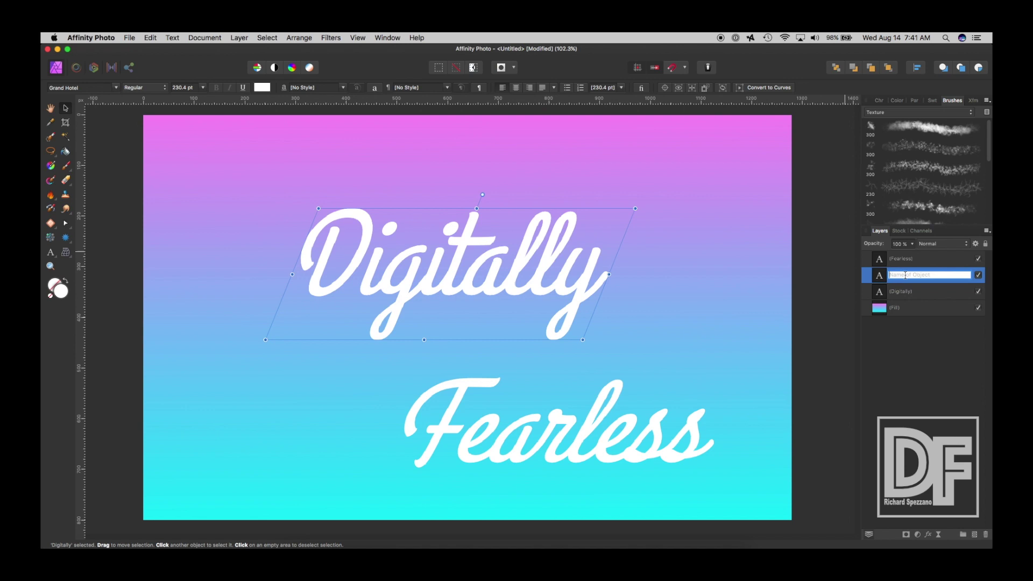
text(TopDigitally)
click(985, 244)
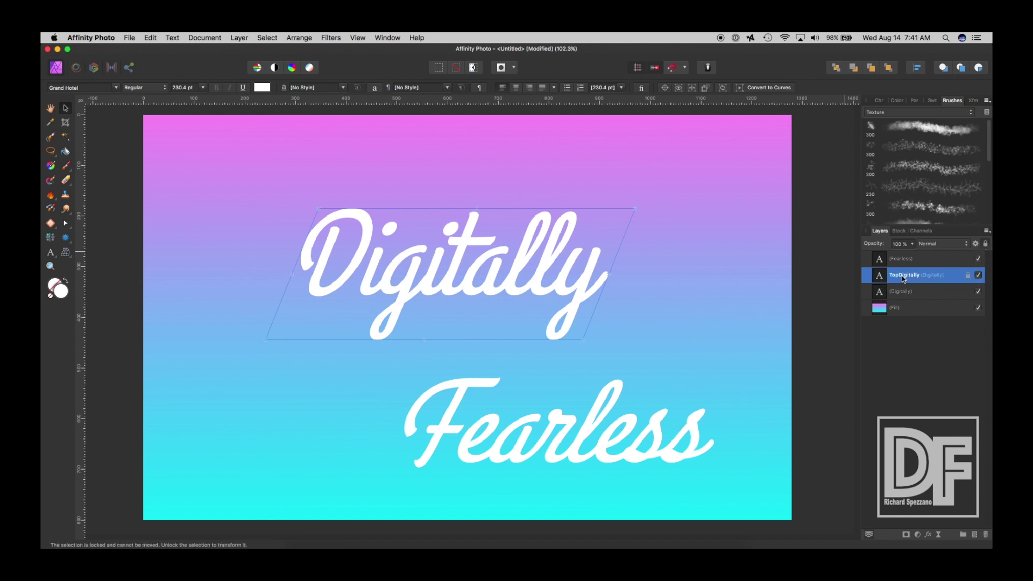
click(979, 275)
click(928, 291)
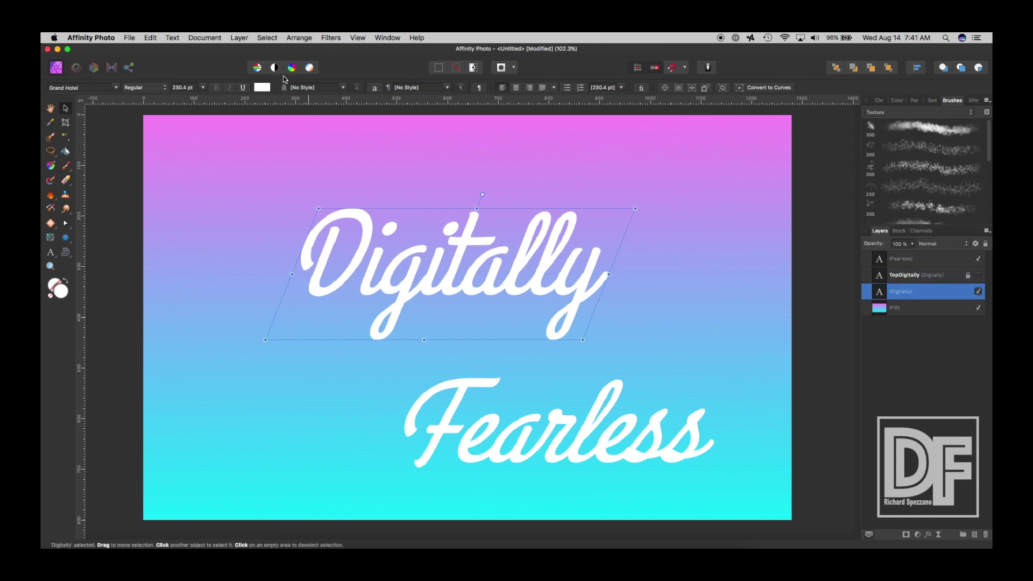
Step: Color the lower Digitally copy blue, confirming hex 0019FF in RGB Hex Sliders
click(266, 88)
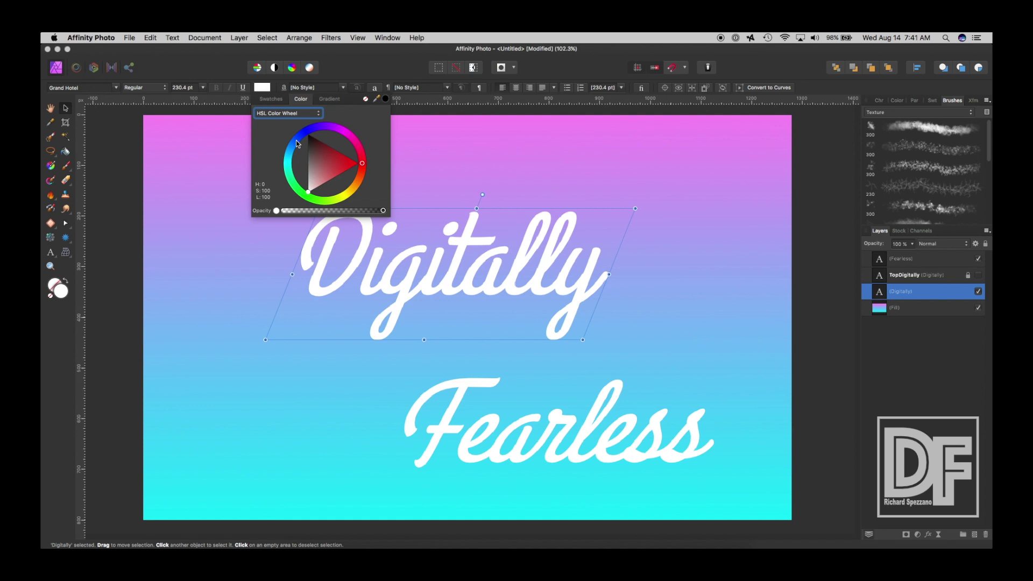
drag(296, 140, 302, 136)
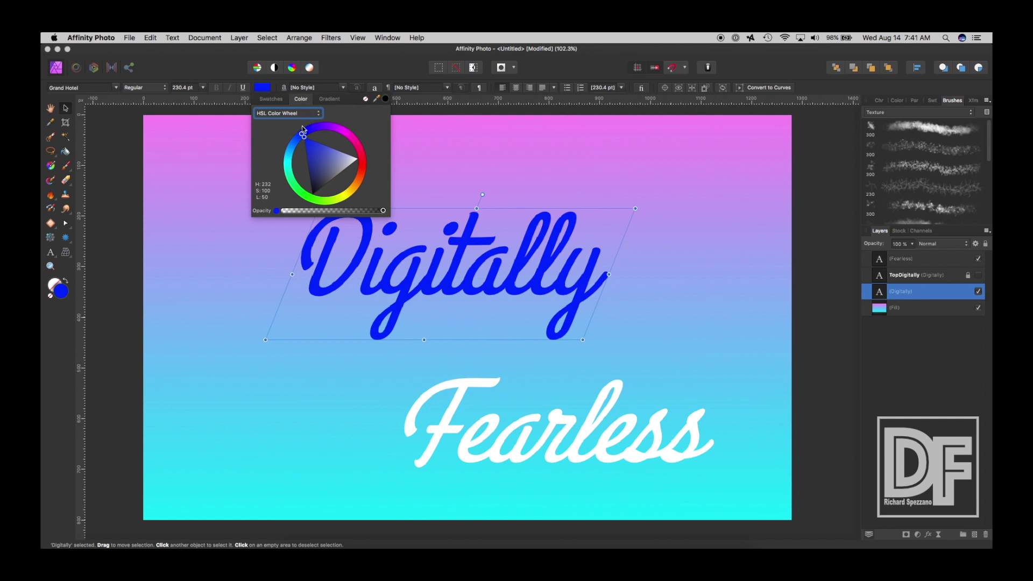
drag(302, 135, 305, 134)
click(305, 114)
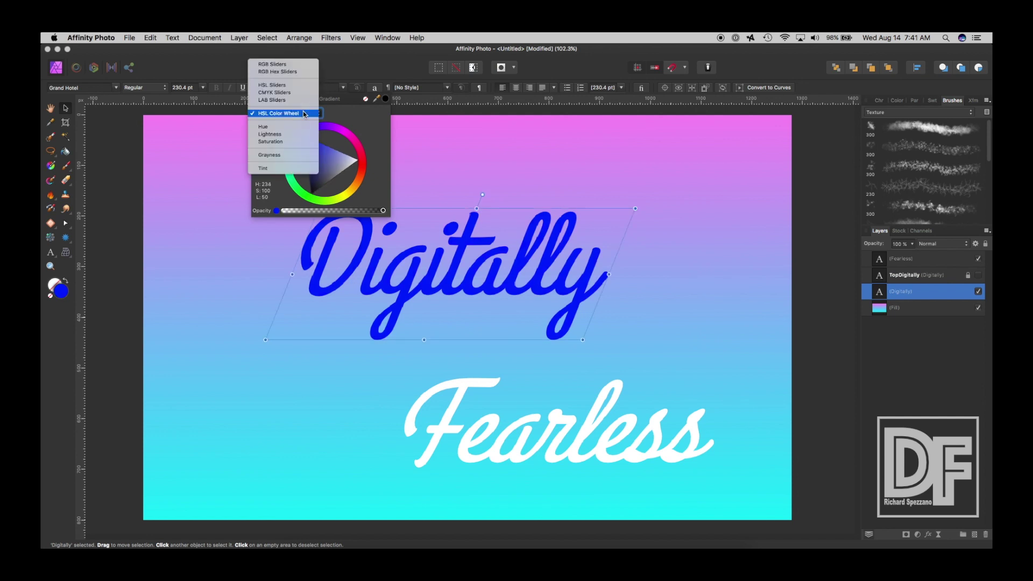
click(298, 72)
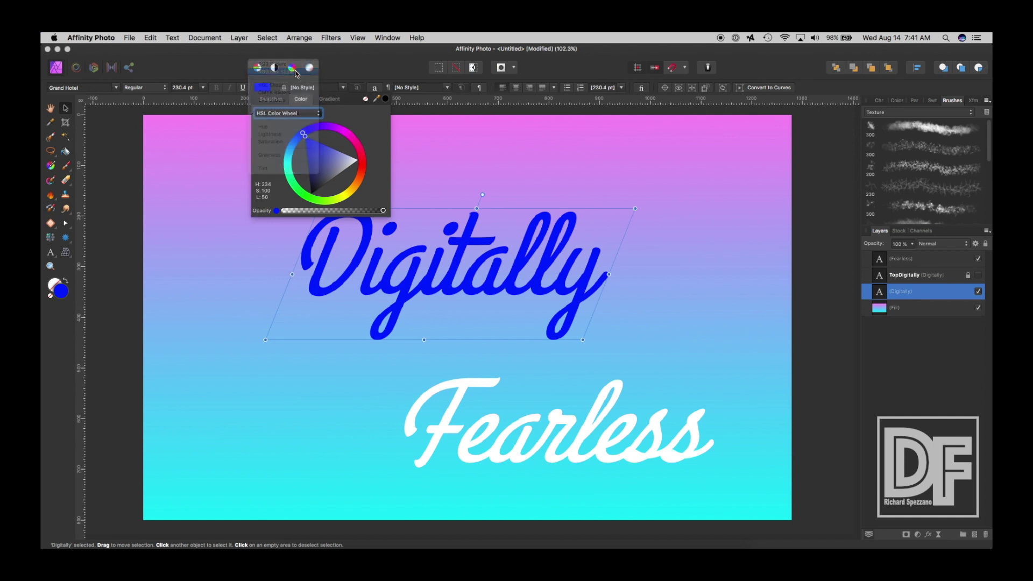
click(382, 157)
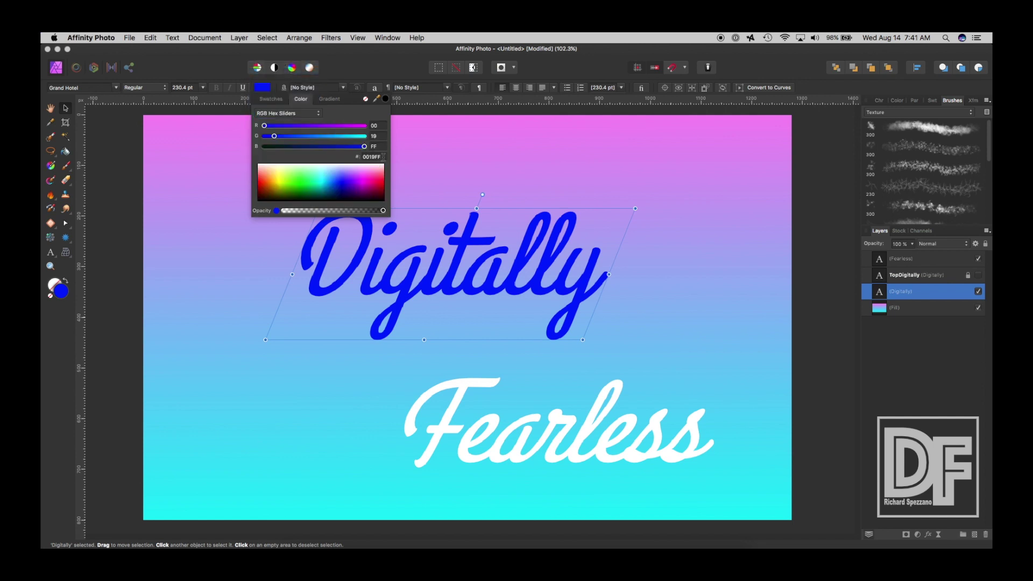
drag(383, 156, 355, 159)
click(147, 130)
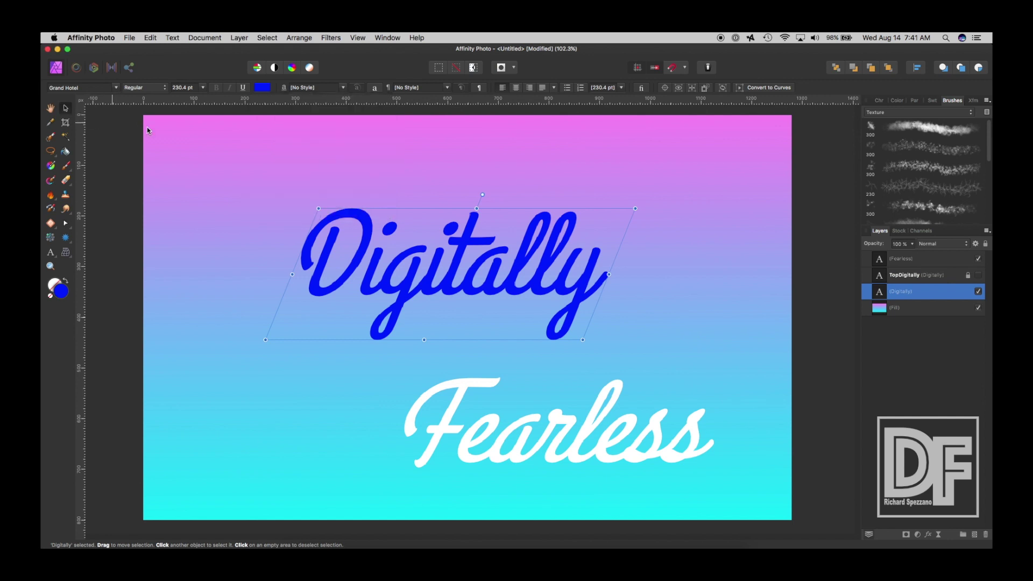
Step: Duplicate Fearless, rename the copy Top Fearless, lock and hide it, then select the original
click(879, 261)
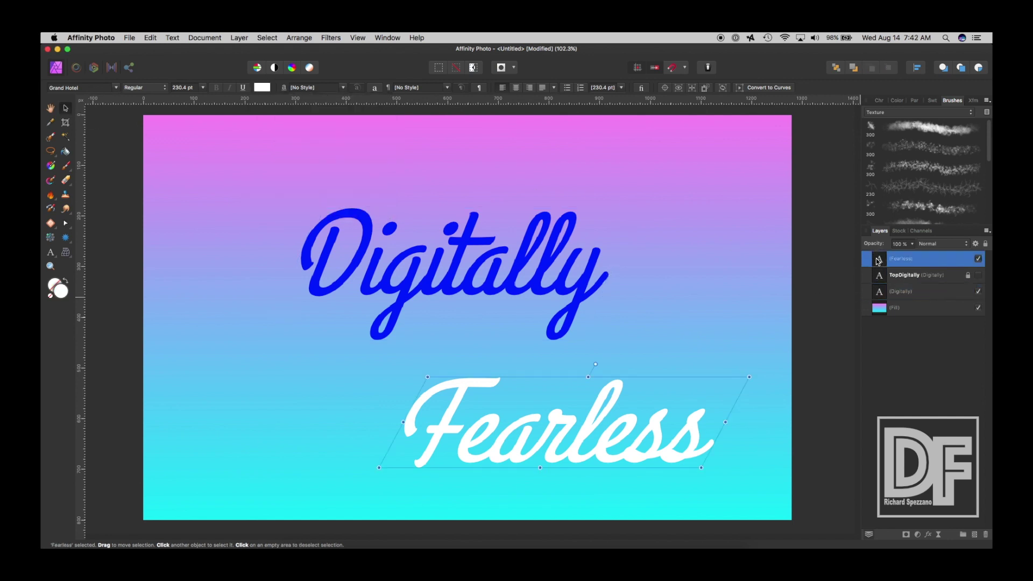
key(super+j)
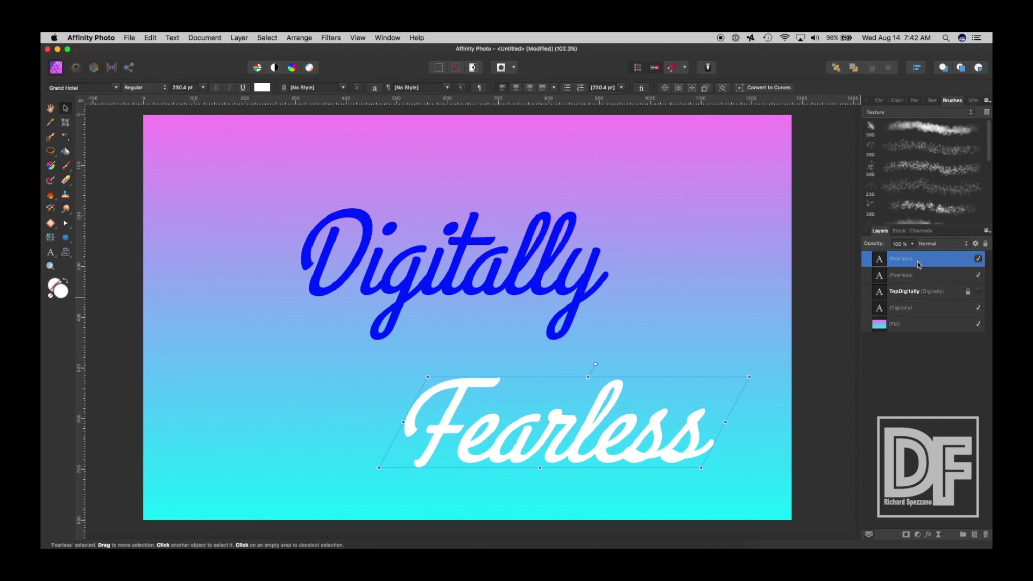
double_click(892, 259)
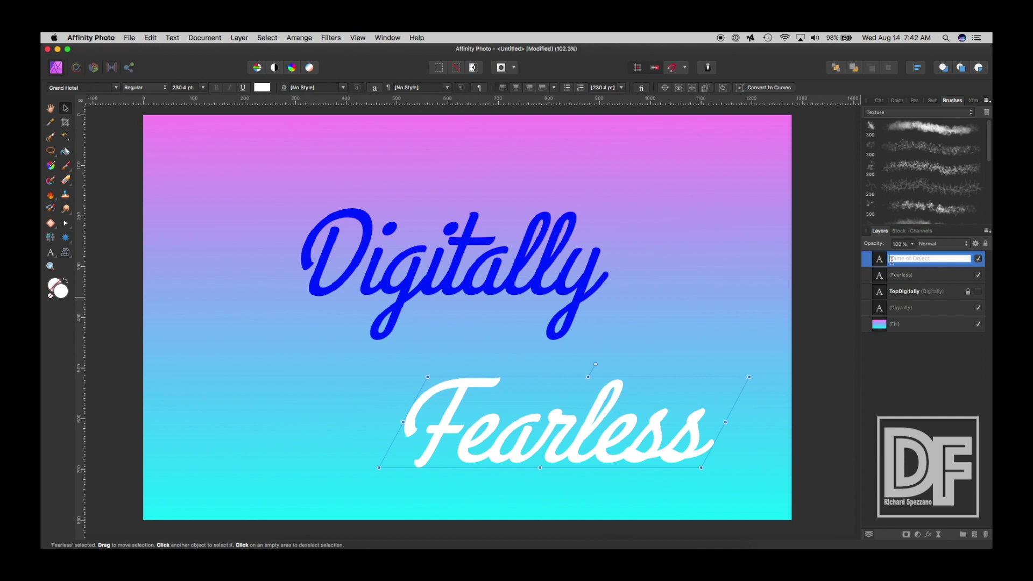
text(Top Fearless)
click(986, 243)
click(978, 258)
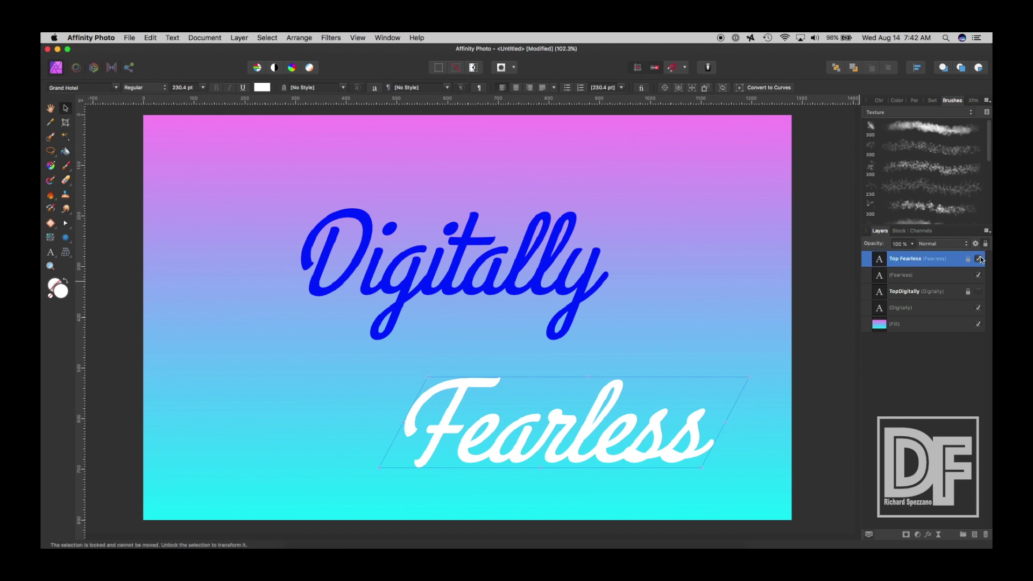
click(903, 279)
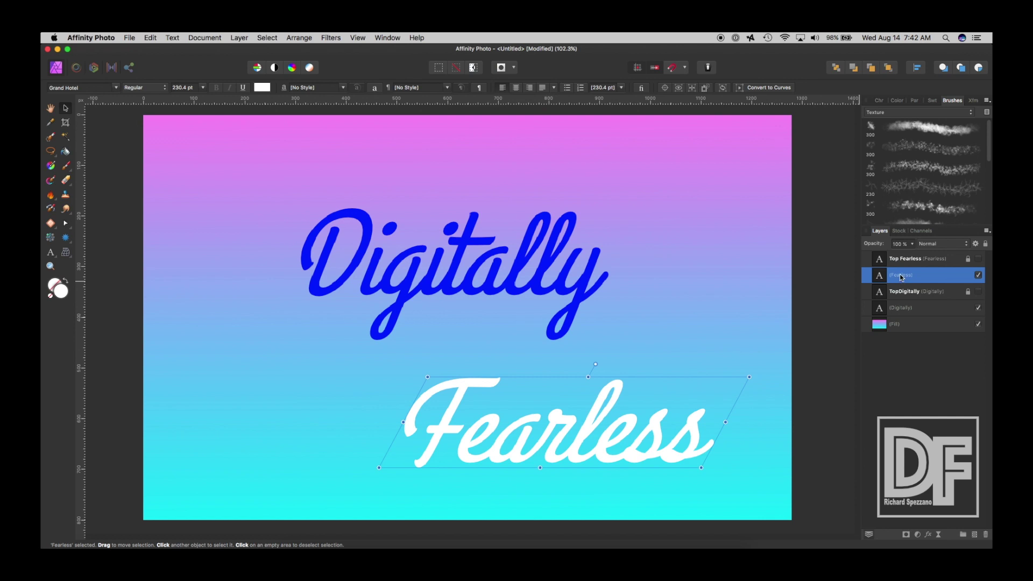
Step: Change the lower Fearless text colour from white to hex 0019FF blue
click(263, 88)
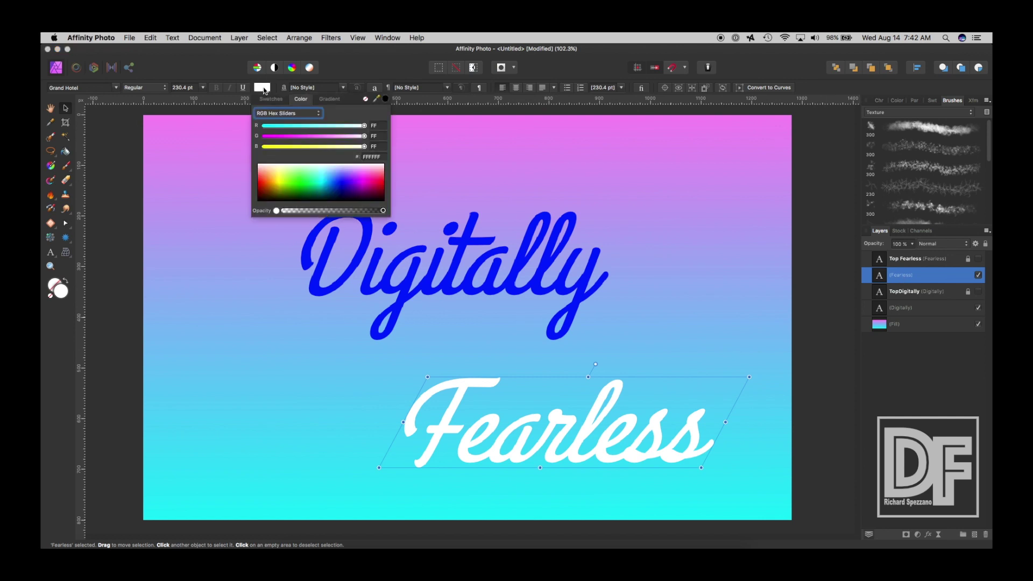
click(343, 158)
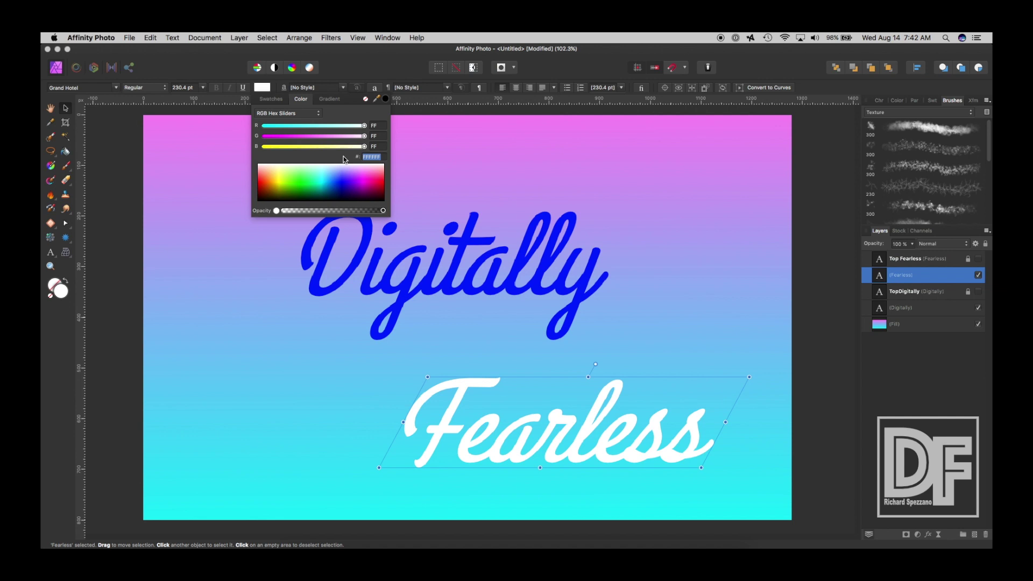
key(alt)
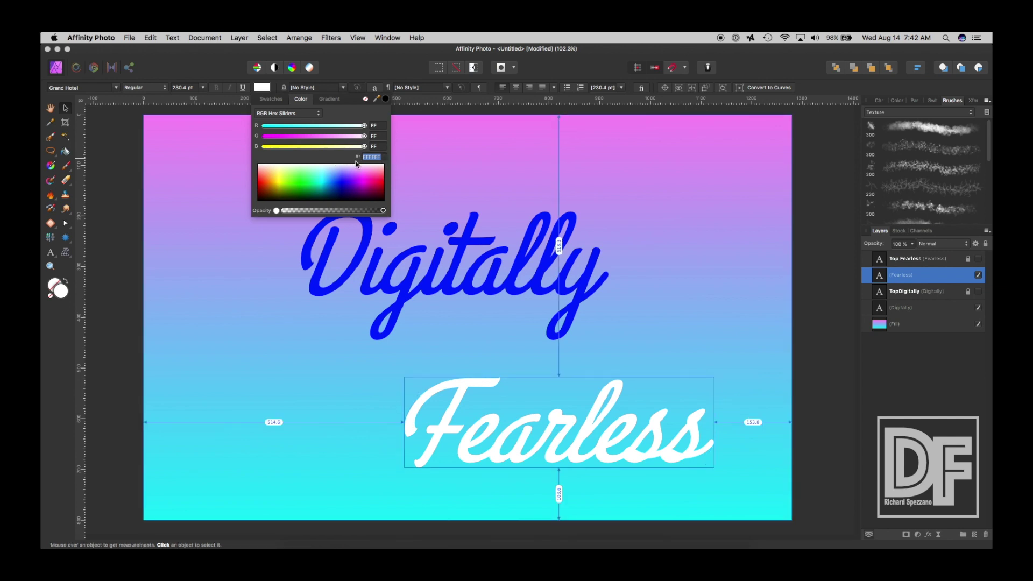
text(0019FF)
key(Return)
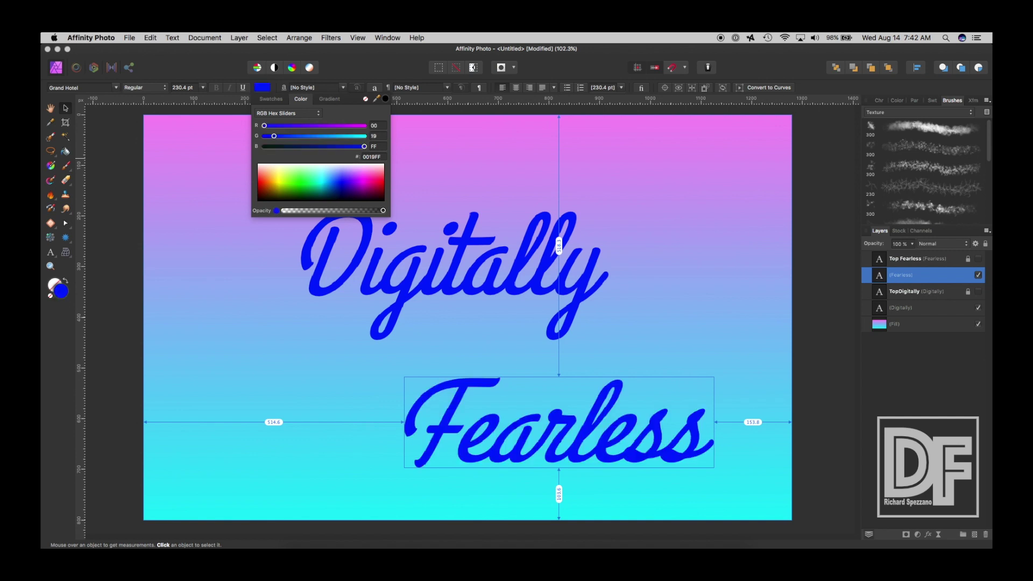
click(119, 112)
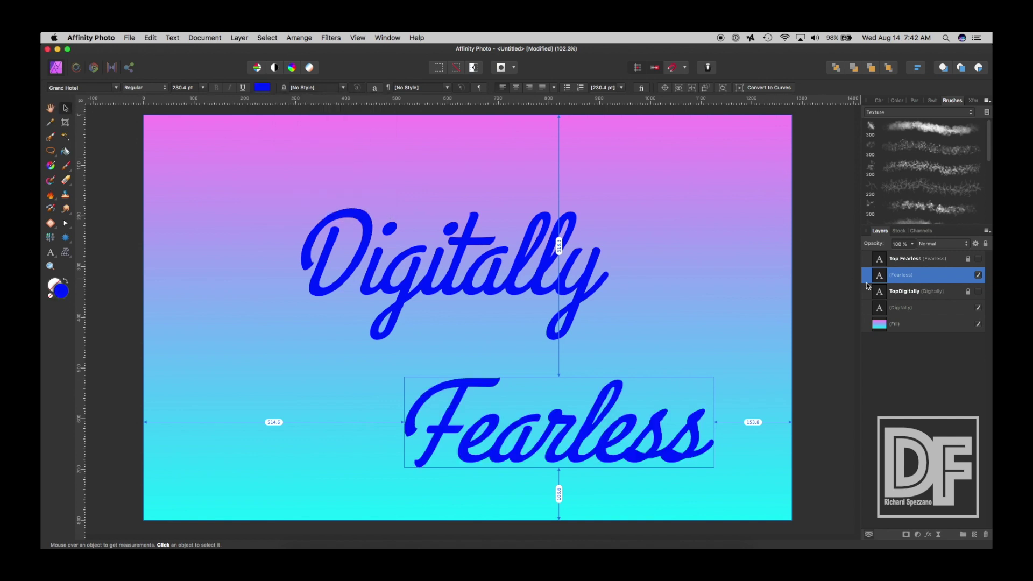
click(914, 358)
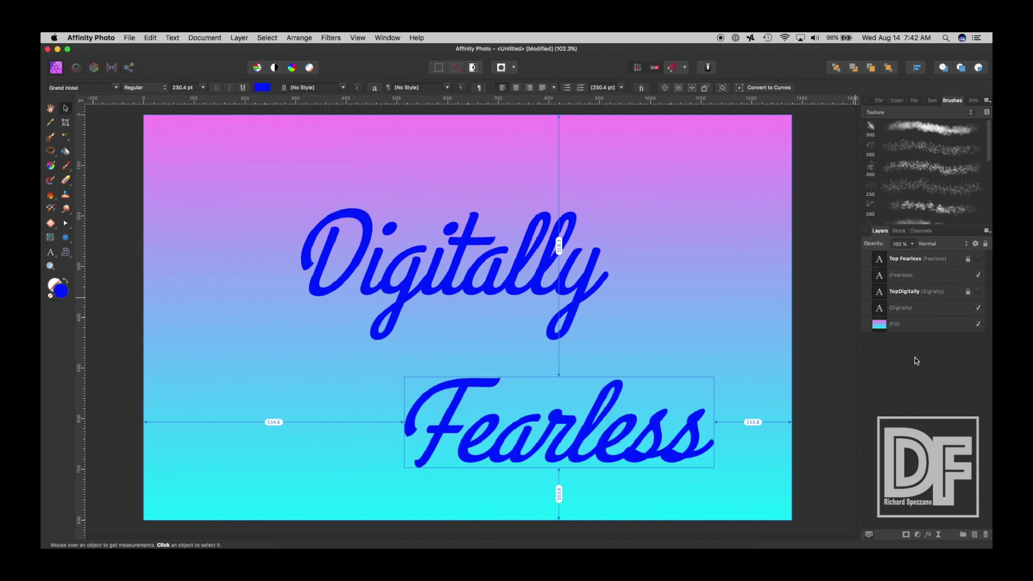
click(885, 275)
Step: Move TopDigitally to the top of the layer stack and place Fearless below Digitally
click(883, 258)
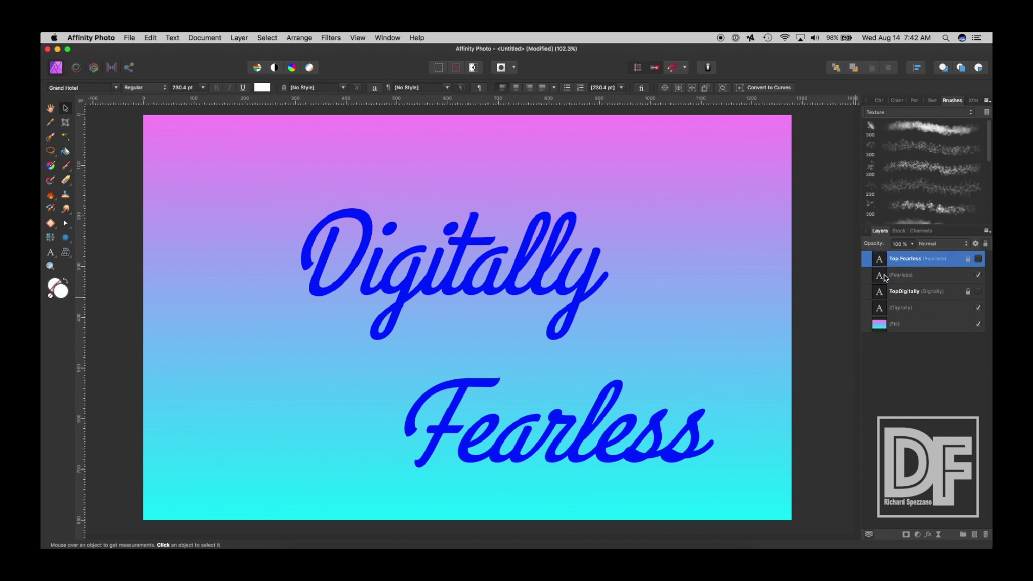
click(881, 295)
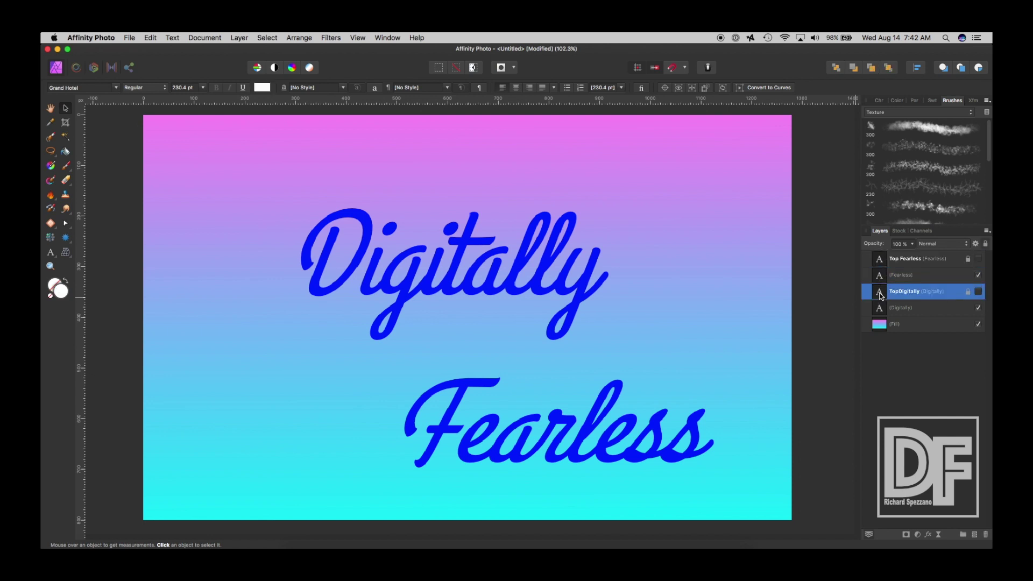
drag(881, 293, 878, 269)
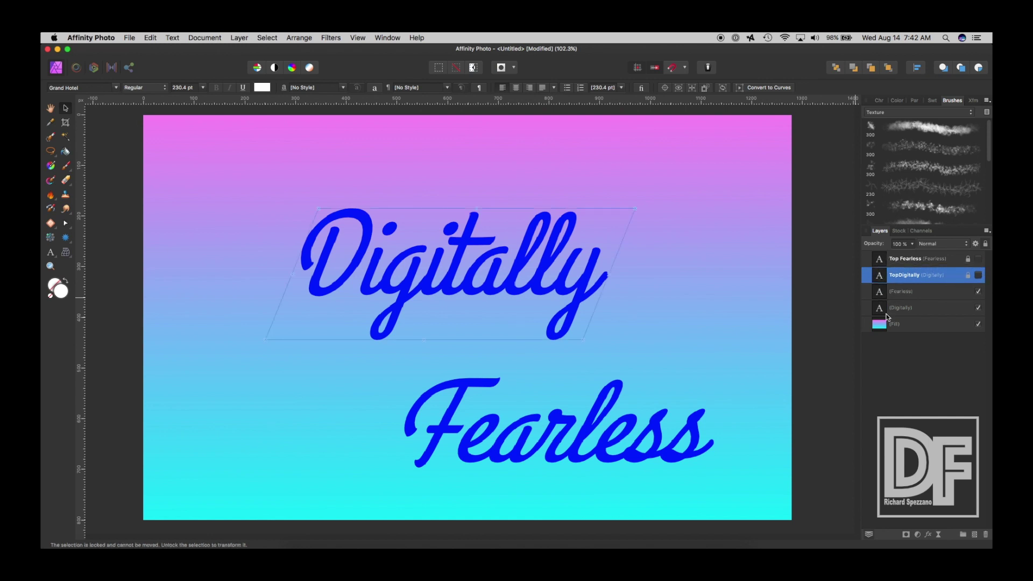
click(538, 279)
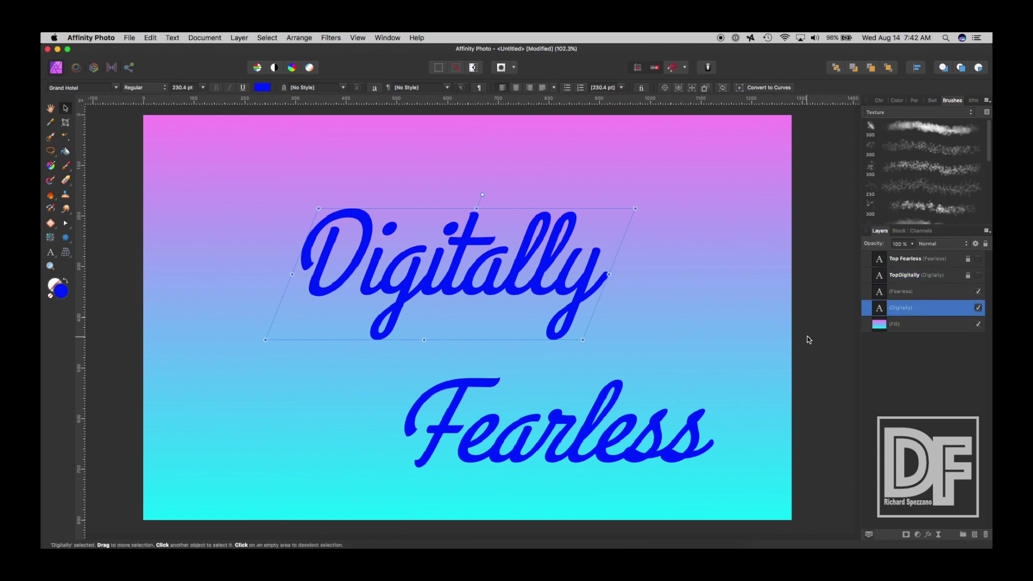
click(877, 296)
drag(877, 296, 876, 259)
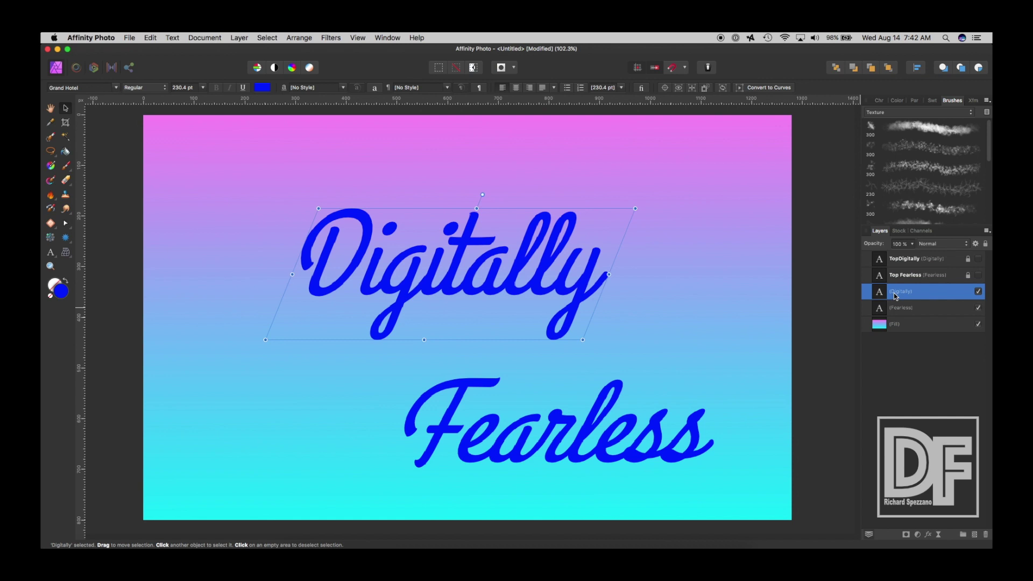
Step: Zoom in closely on the Digitally letters
click(51, 267)
click(573, 233)
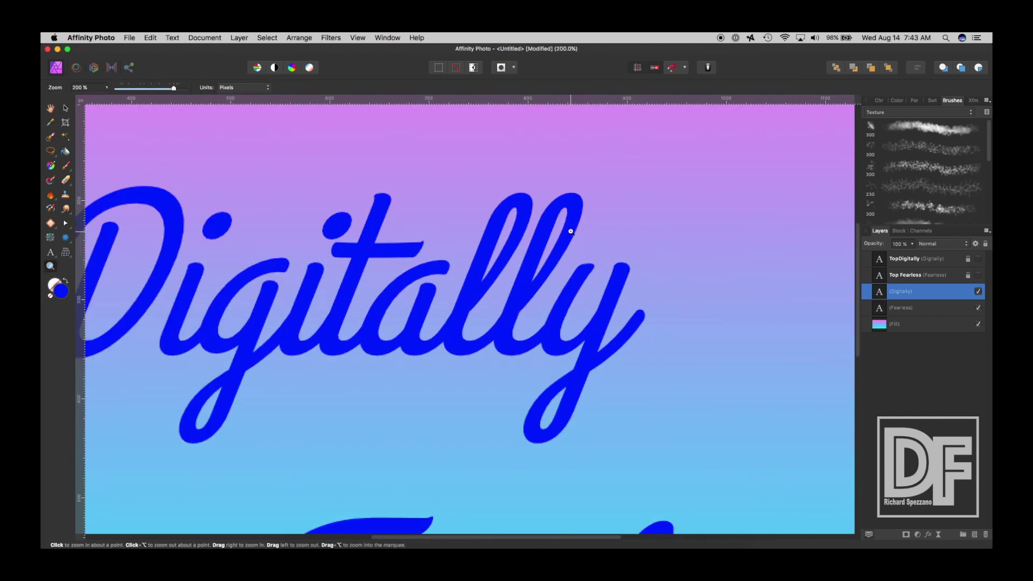
click(571, 232)
click(562, 256)
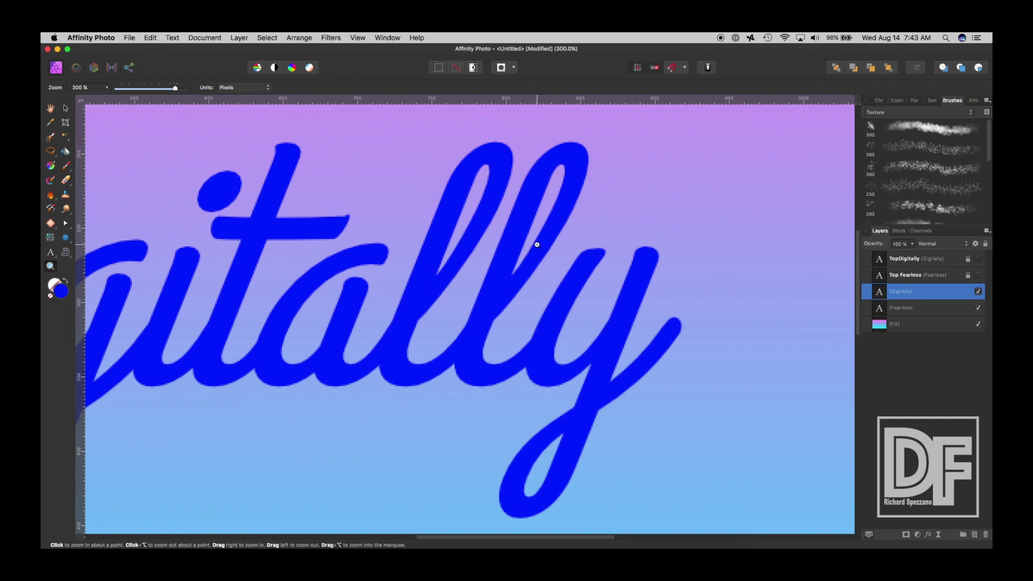
click(65, 108)
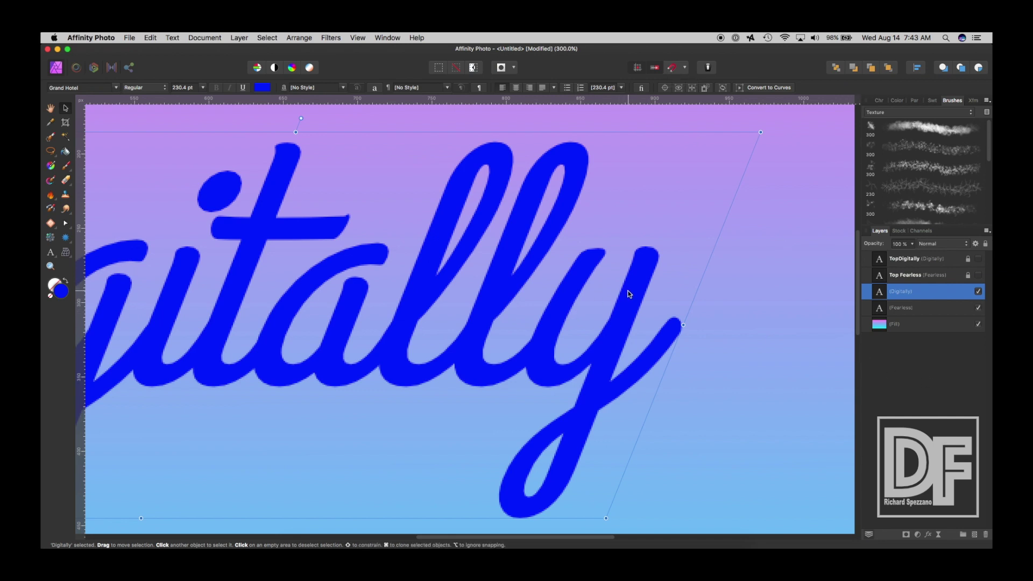
scroll(630, 293, down, 3)
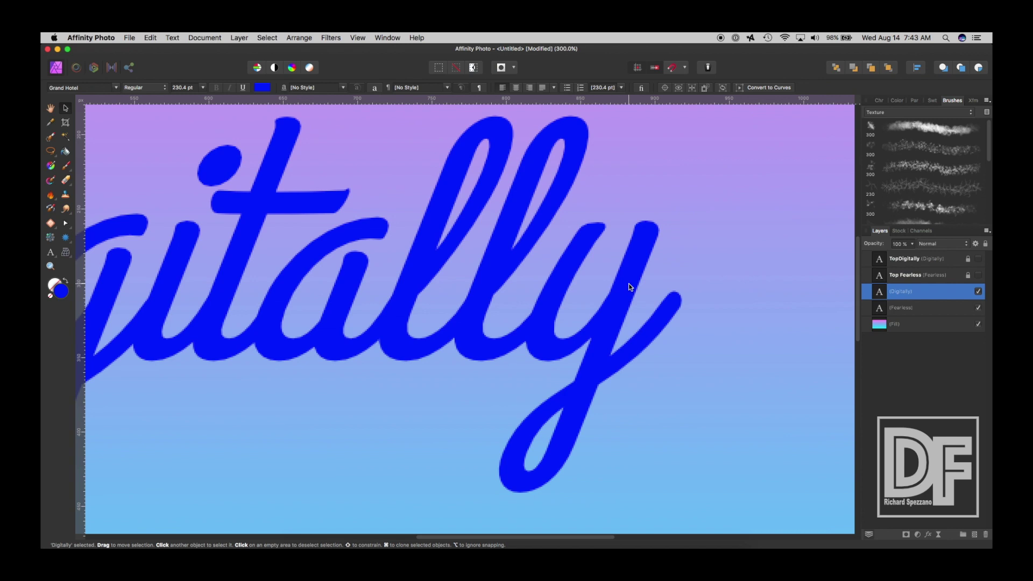
scroll(630, 285, up, 3)
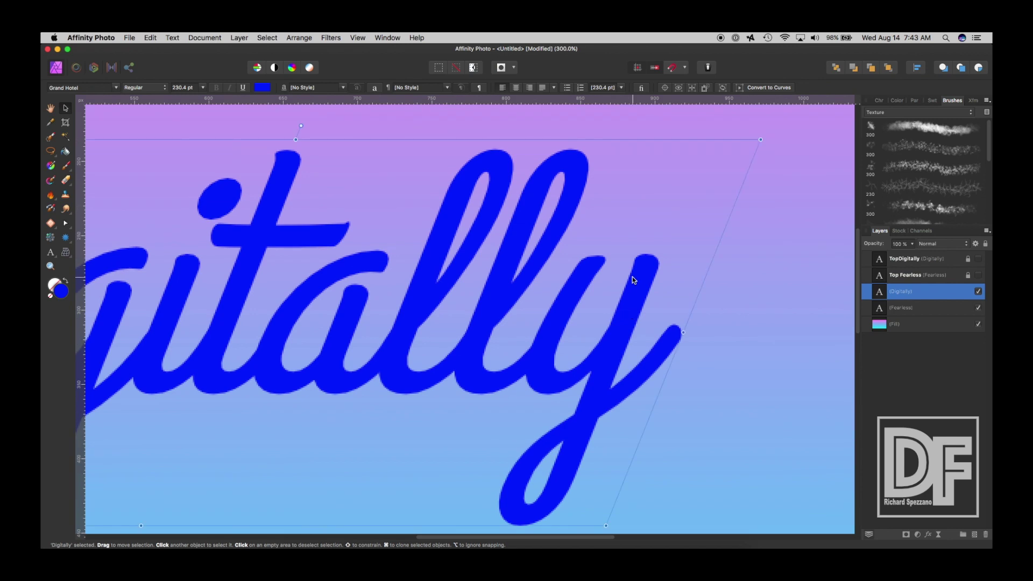
scroll(632, 277, down, 3)
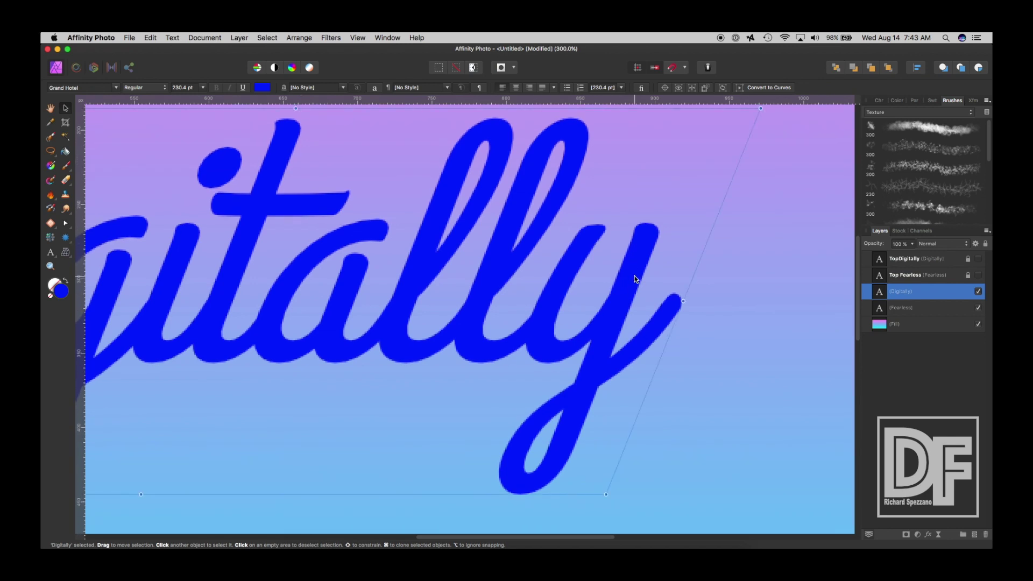
scroll(635, 279, up, 1)
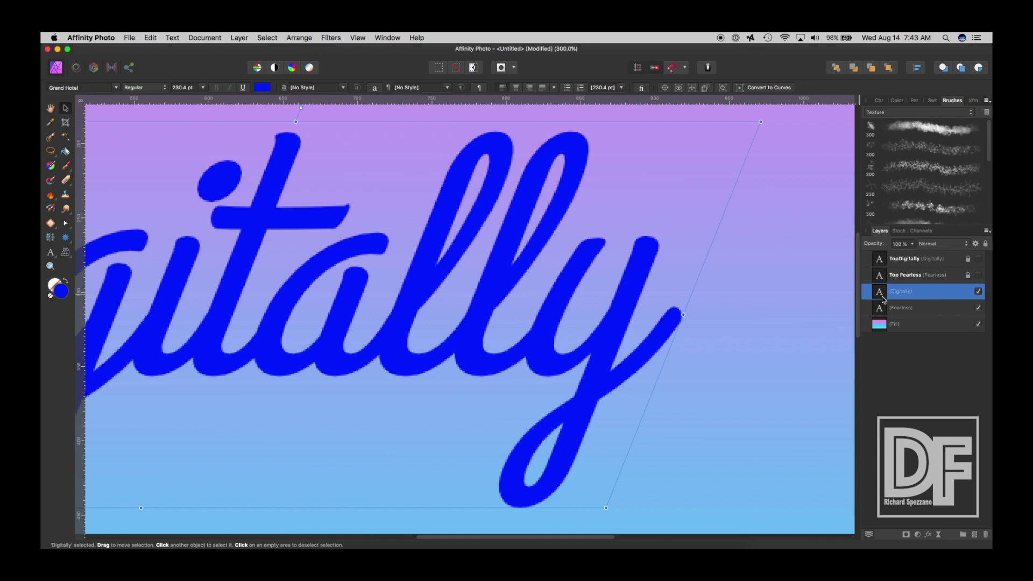
Step: Duplicate Digitally with Cmd+J, nudge the copy up-left, then repeat the duplication five more times
key(super+j)
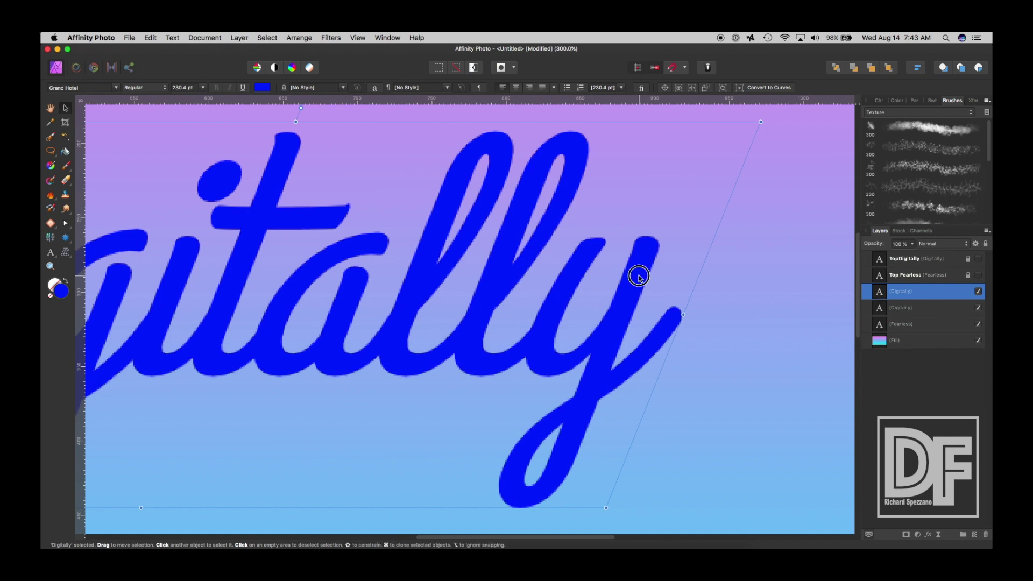
drag(640, 276, 637, 273)
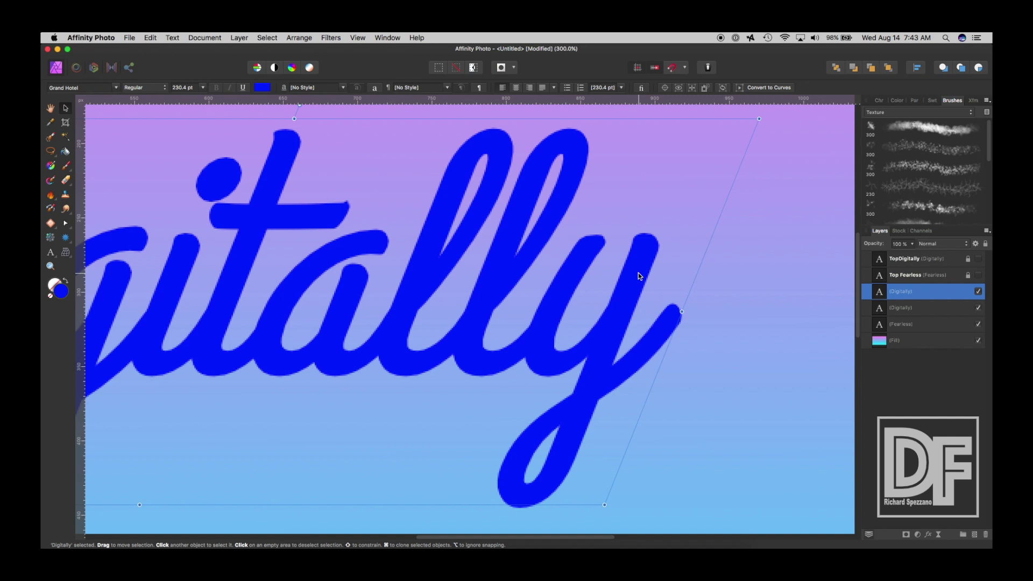
key(super+j)
key(super+j)
key(super+j)
key(super+j)
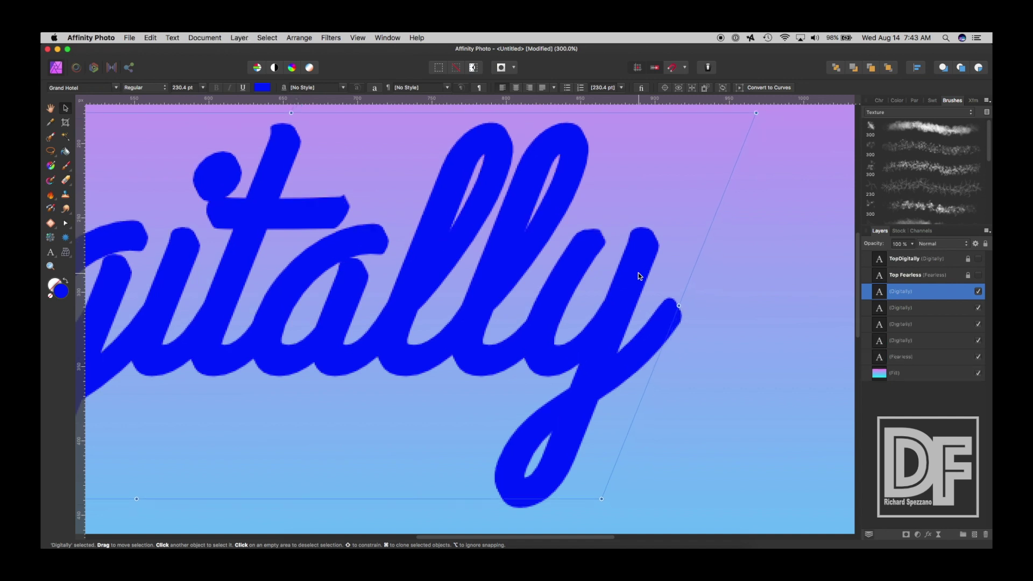
key(super+j)
key(super+j)
key(super+j)
key(super+j)
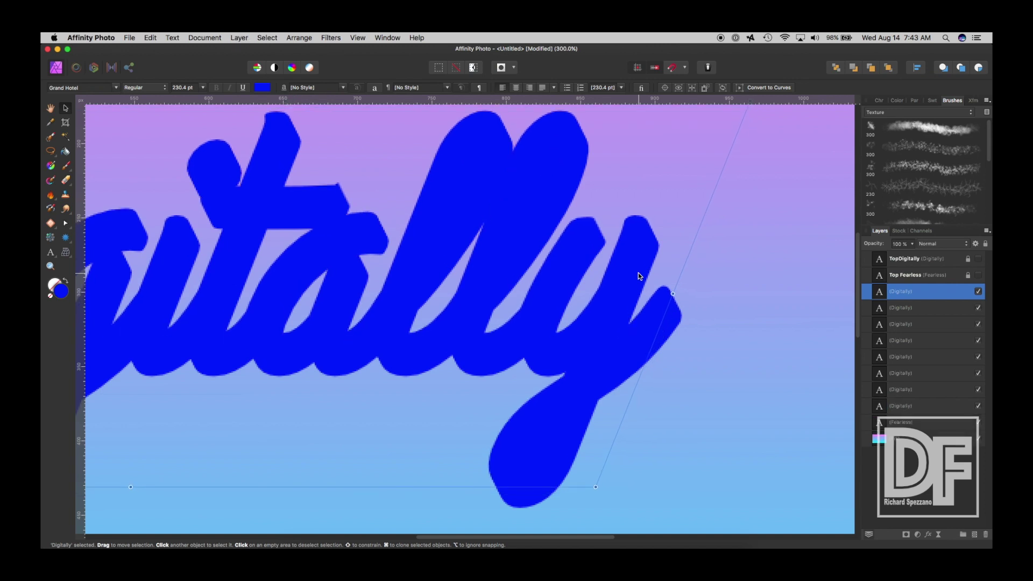
key(super+j)
key(super+j)
key(super+j)
key(super+j)
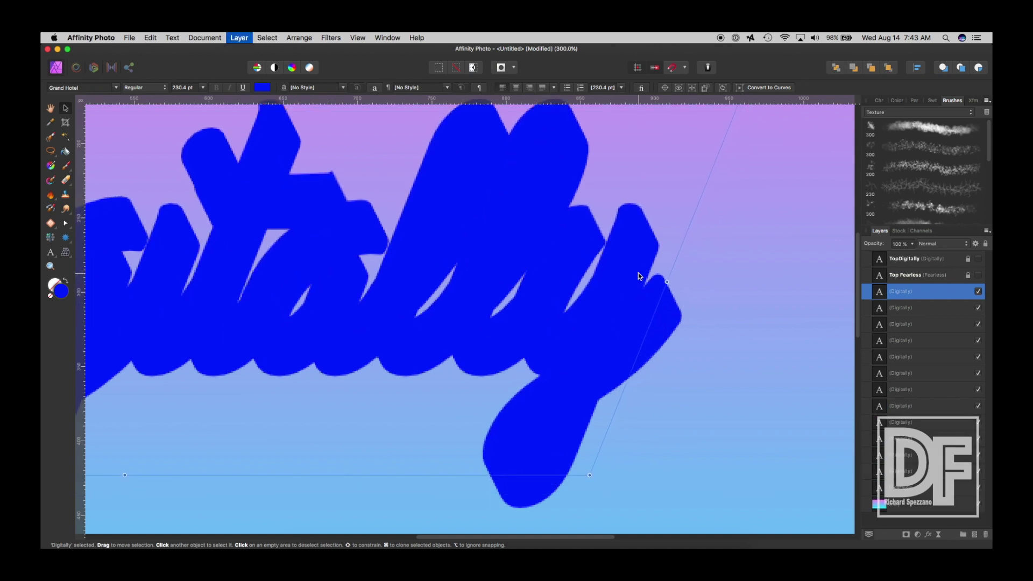
key(super+j)
key(super+j)
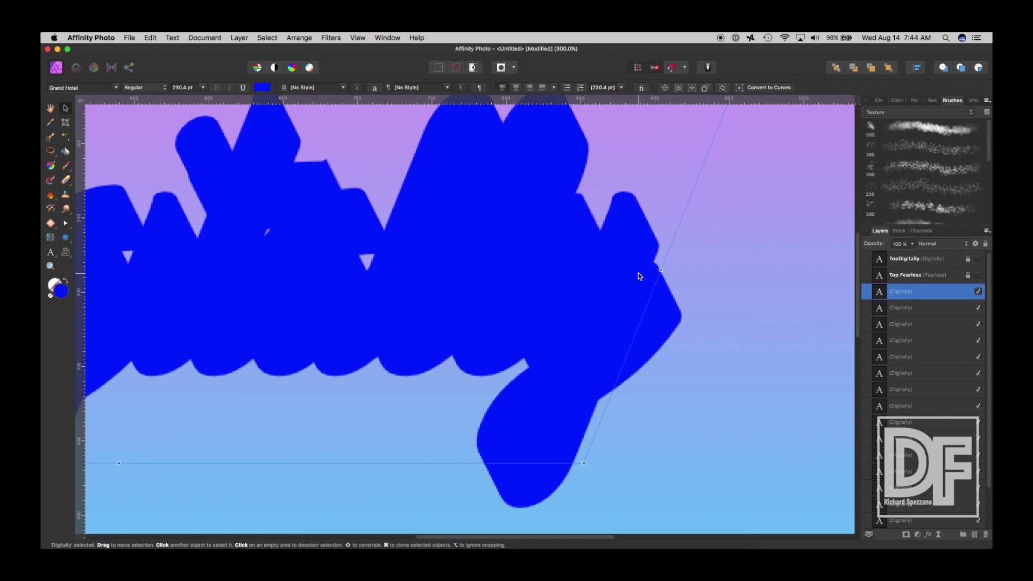
key(super+j)
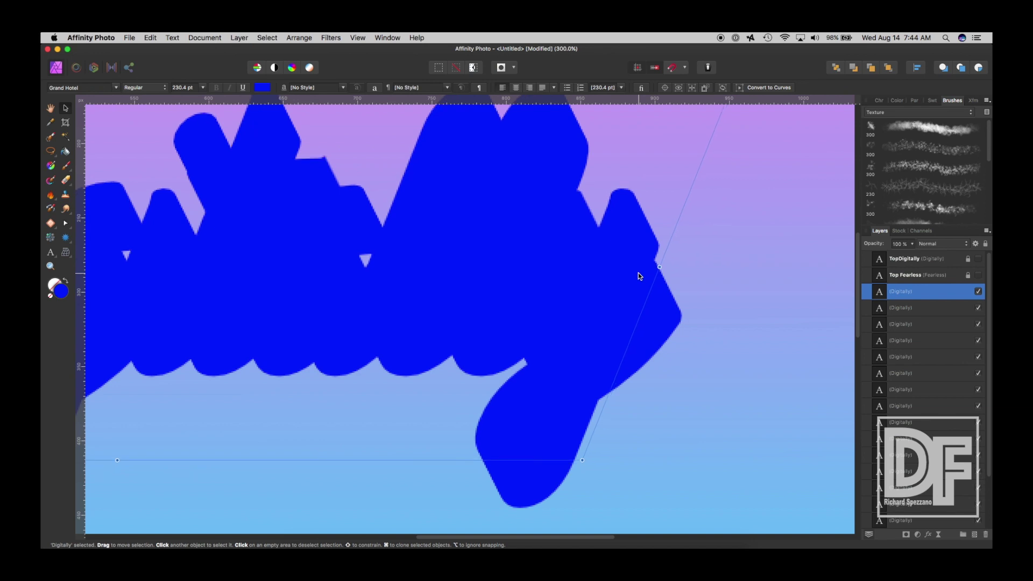
key(super+minus)
Step: Fit the image in view, select all stacked Digitally copies and group them with Cmd+G
double_click(50, 108)
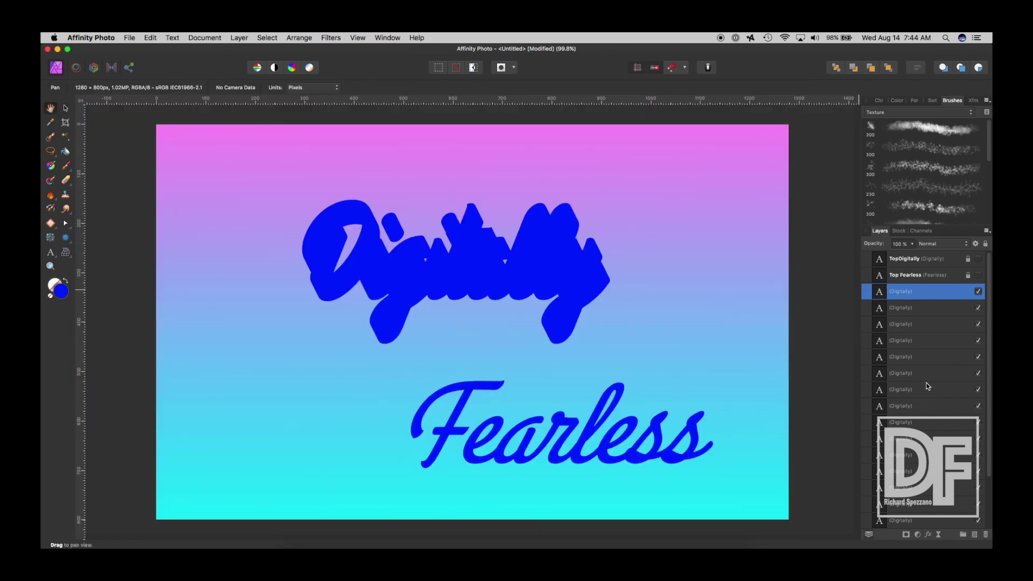
scroll(926, 385, down, 5)
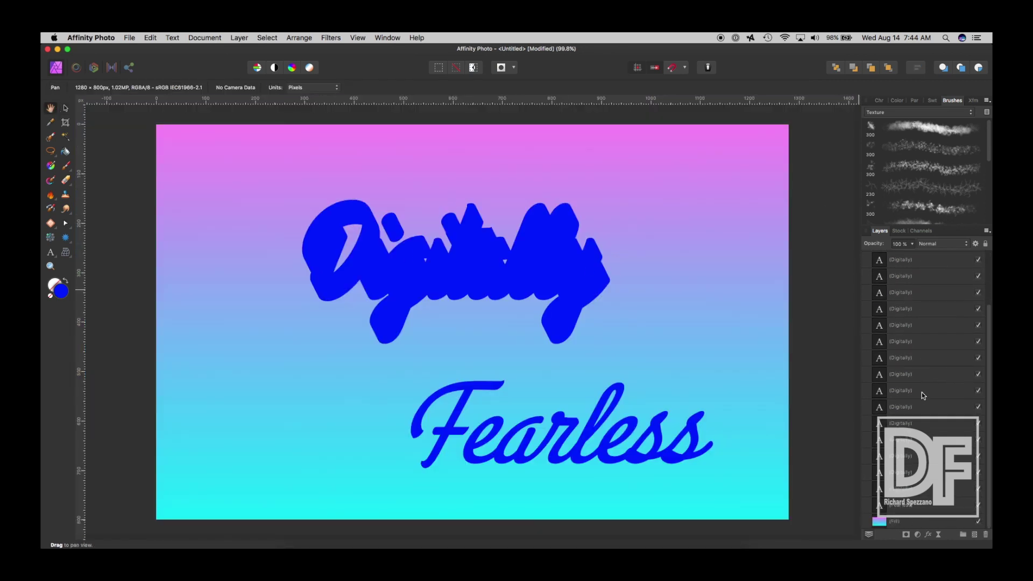
shift+click(880, 490)
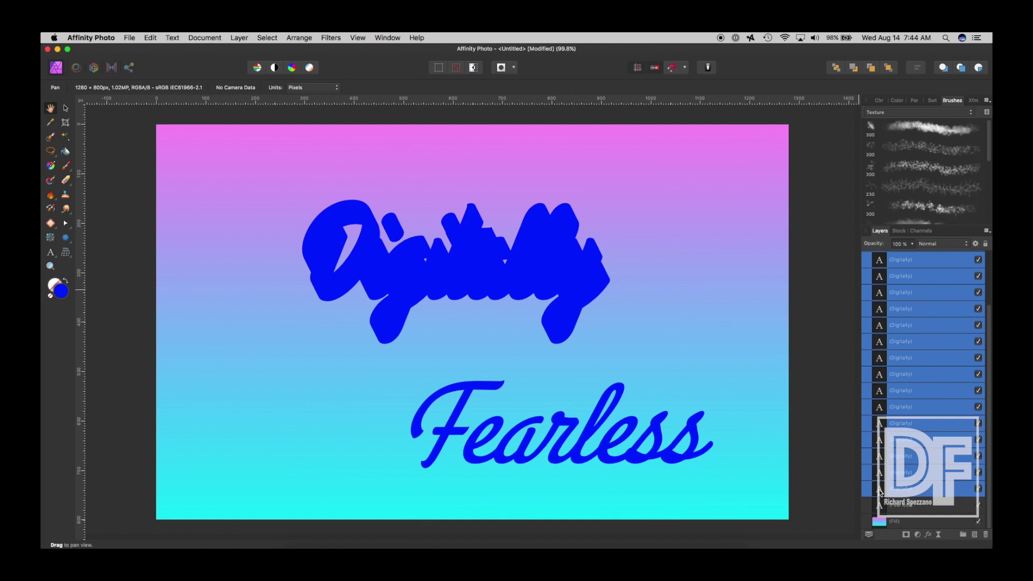
key(super+g)
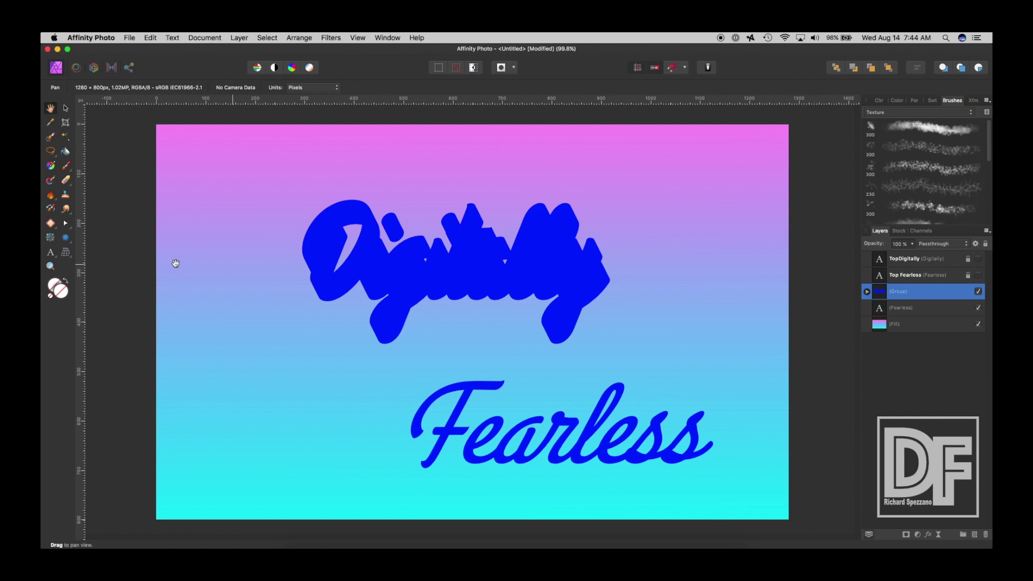
click(66, 109)
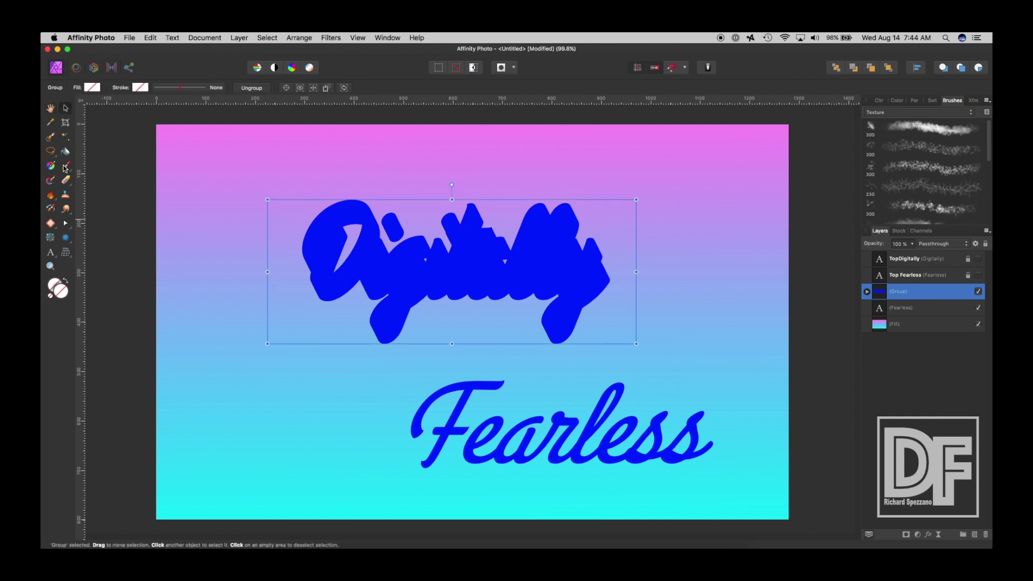
Step: Zoom in to 300% on the word Fearless
click(52, 265)
click(692, 433)
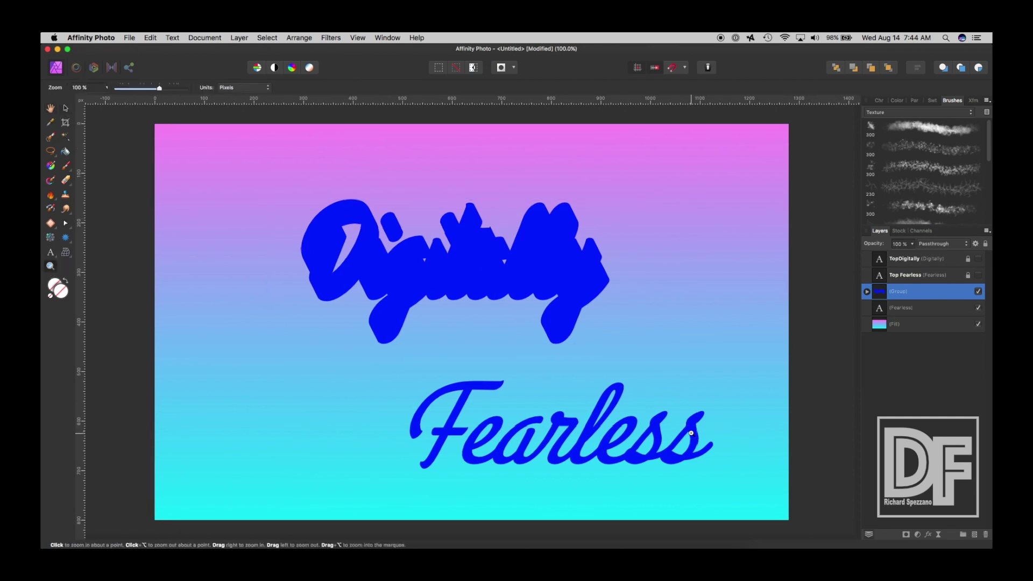
click(695, 431)
click(662, 415)
click(596, 385)
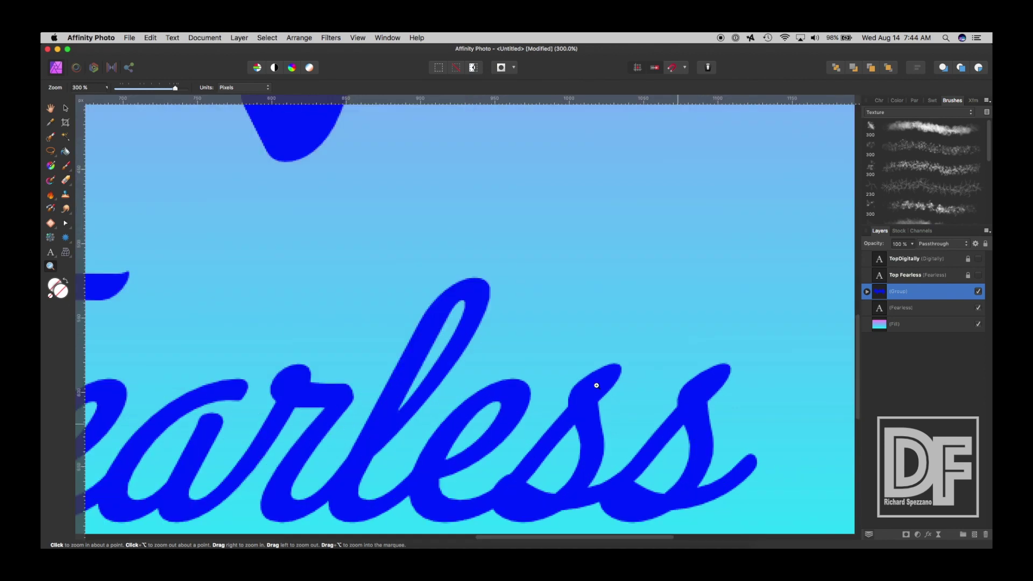
click(65, 110)
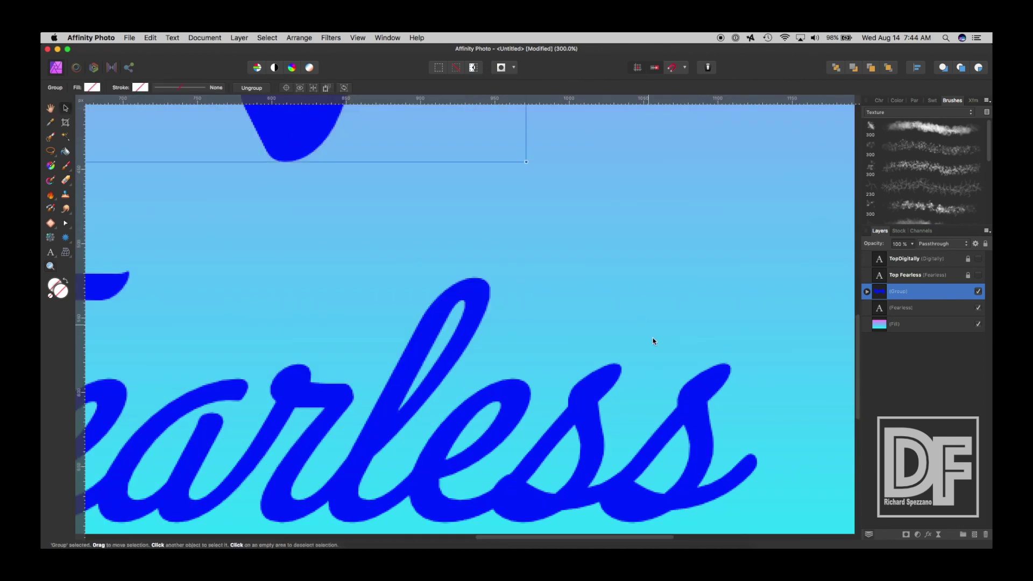
Step: Duplicate Fearless, nudge the copy up-left, repeat Cmd+J, then select all 17 Fearless copies
click(705, 391)
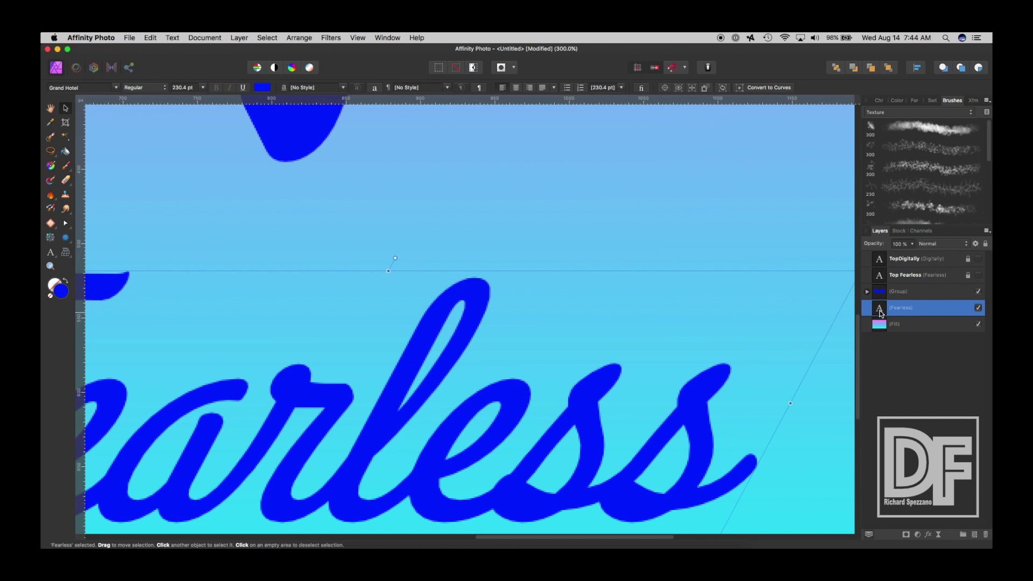
key(super+j)
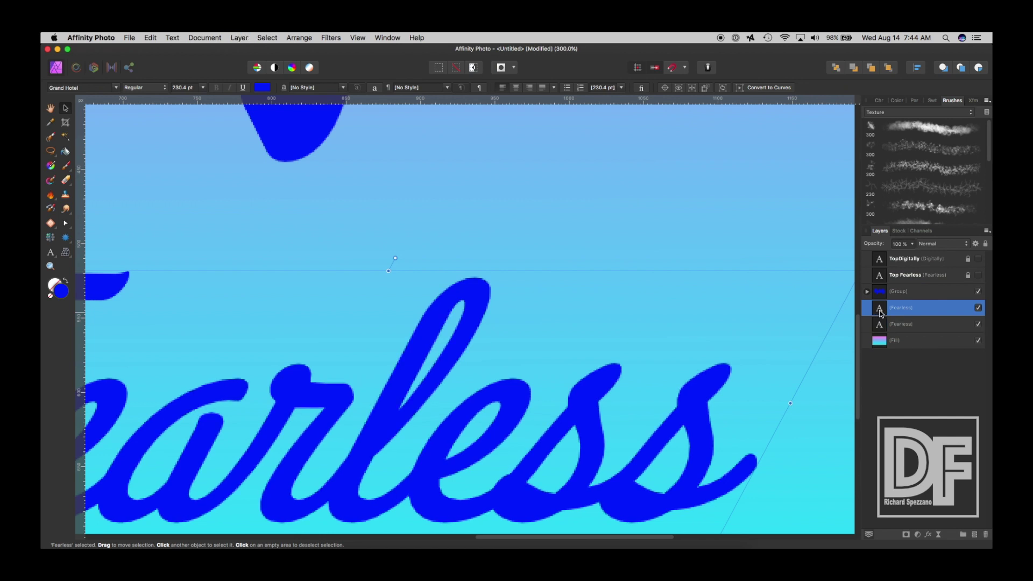
click(711, 387)
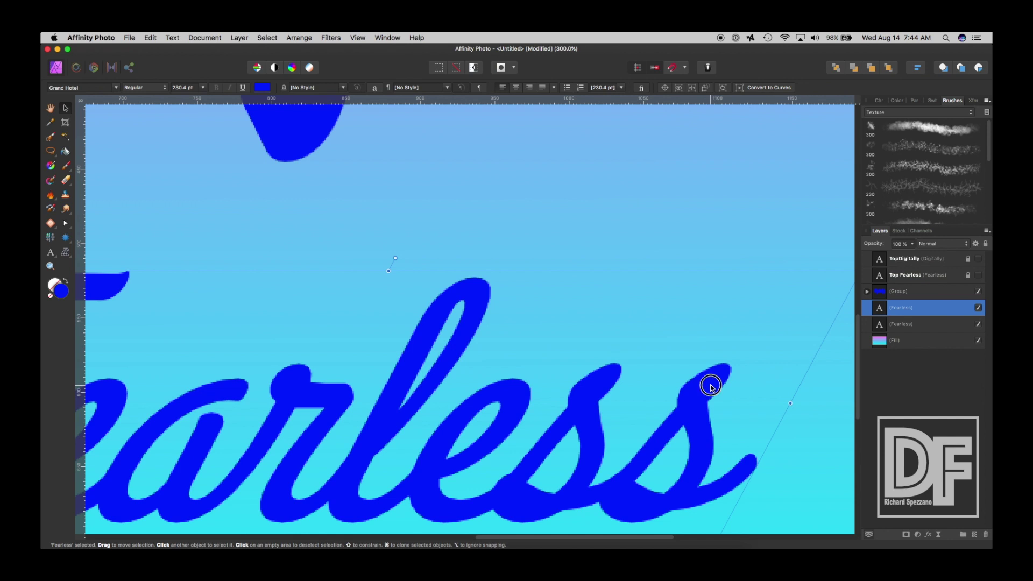
drag(711, 387, 708, 382)
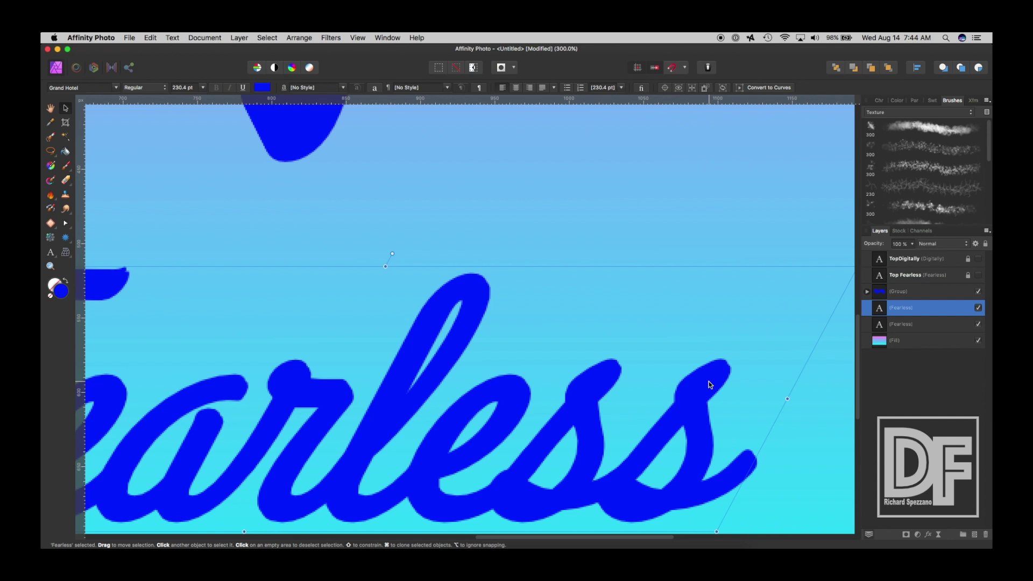
key(super+j)
key(super+j)
key(super+j)
key(super+j)
key(super+j)
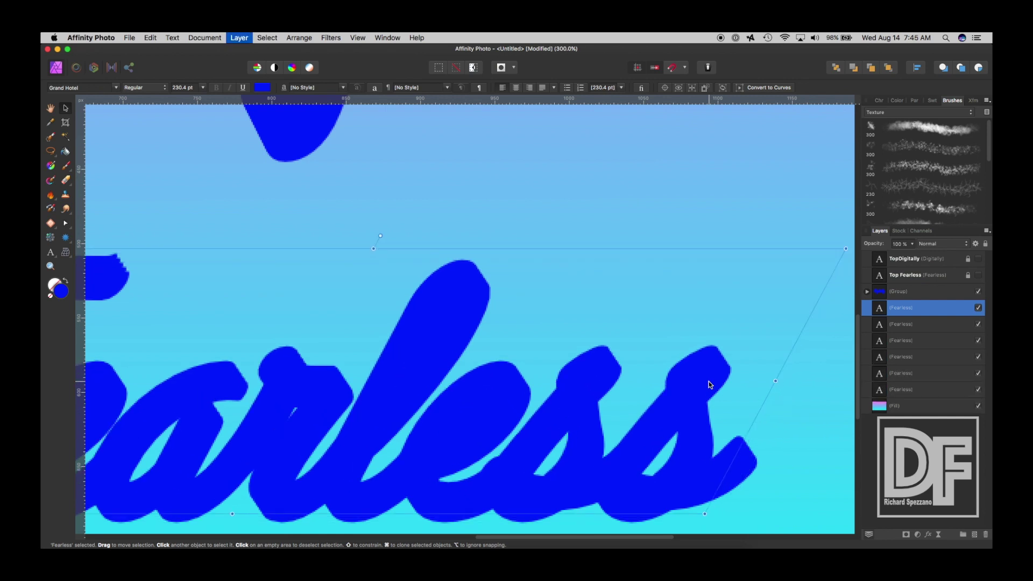
key(super+j)
key(super+j)
key(super+j)
key(super+j)
key(super+j)
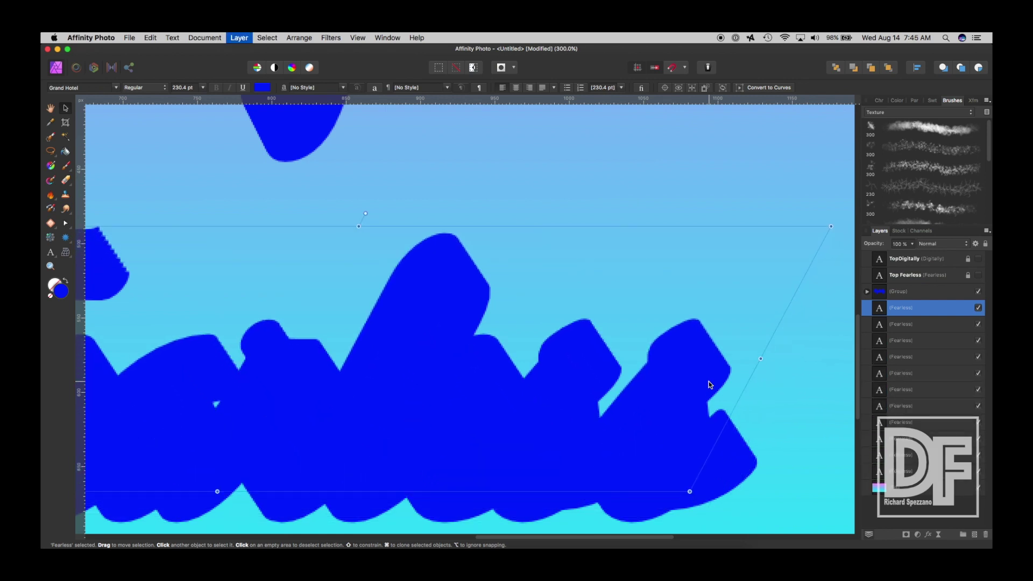
key(super+j)
key(super+j)
key(super+j)
key(super+j)
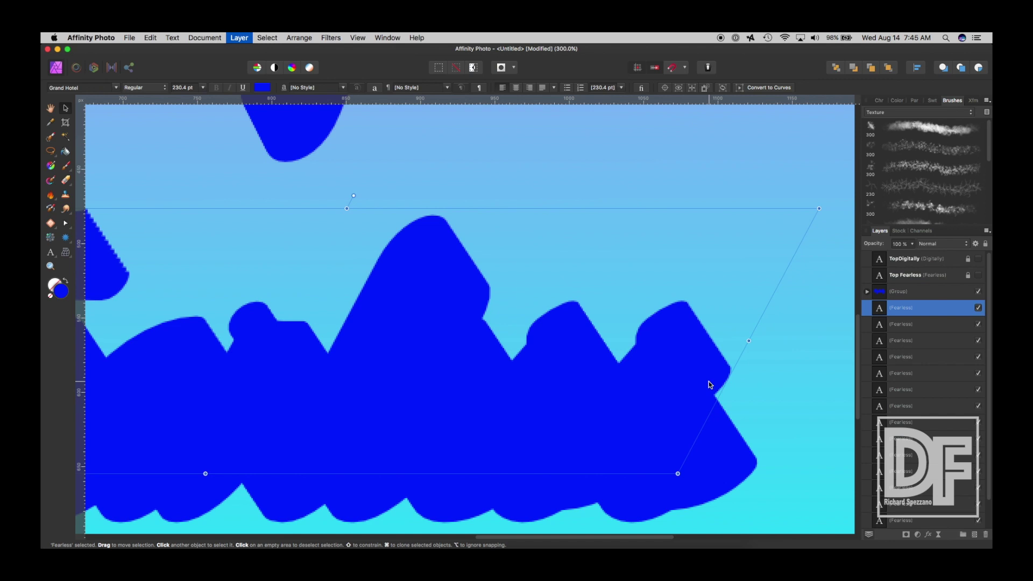
key(super+j)
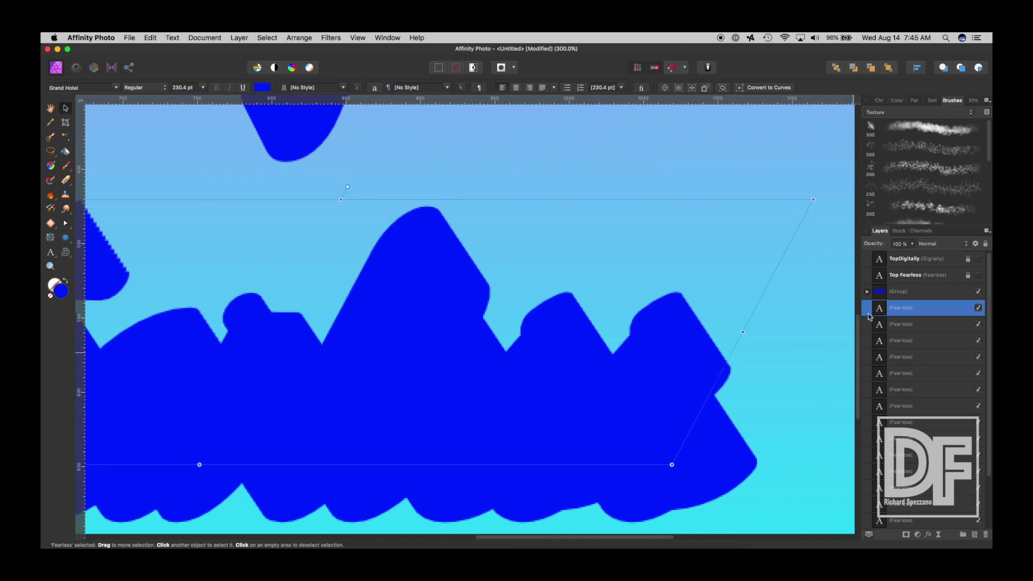
scroll(904, 339, down, 3)
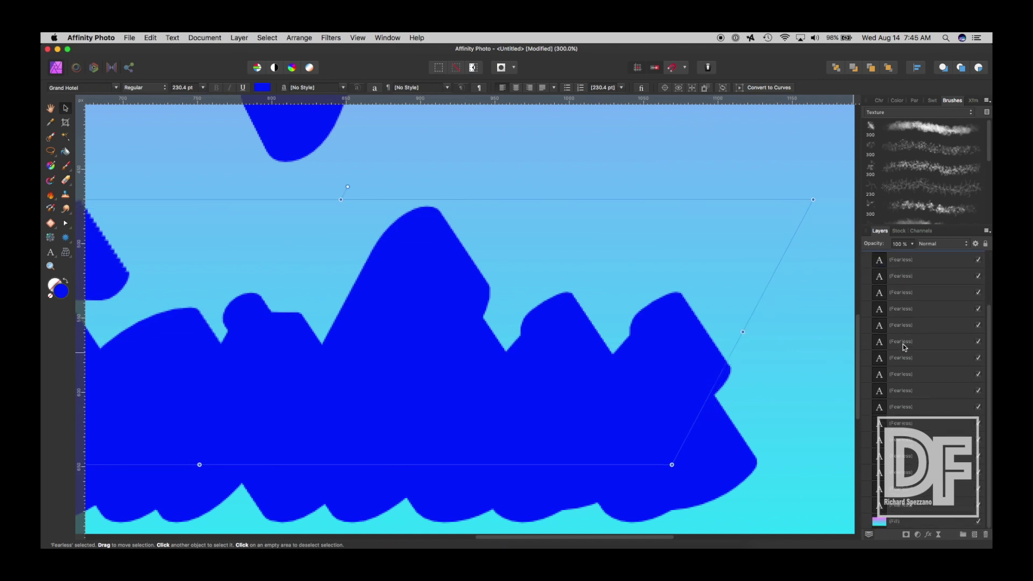
shift+click(884, 507)
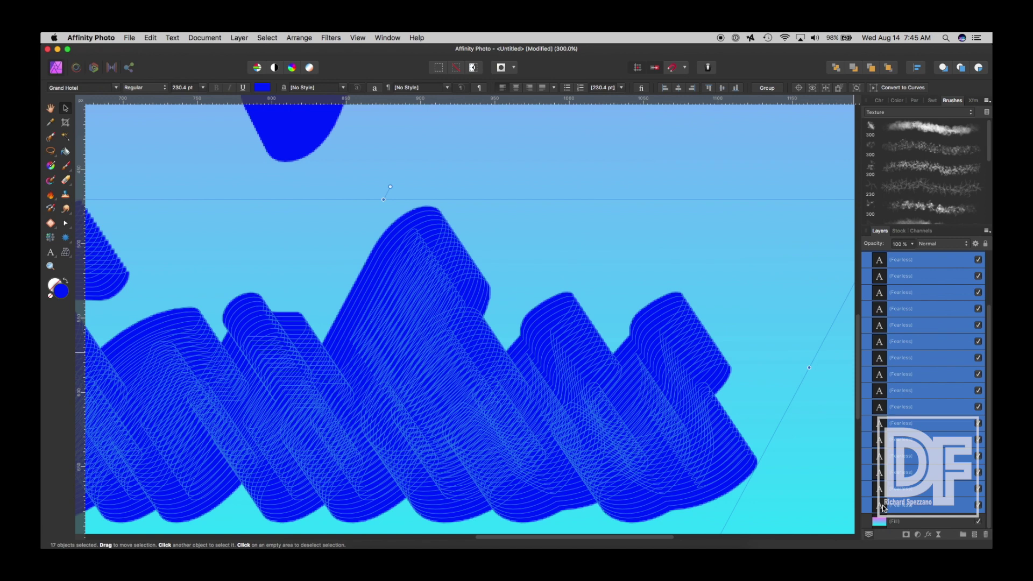
Step: Group the 17 Fearless copies, then rasterize both the Digitally and Fearless extrusion groups
key(super+g)
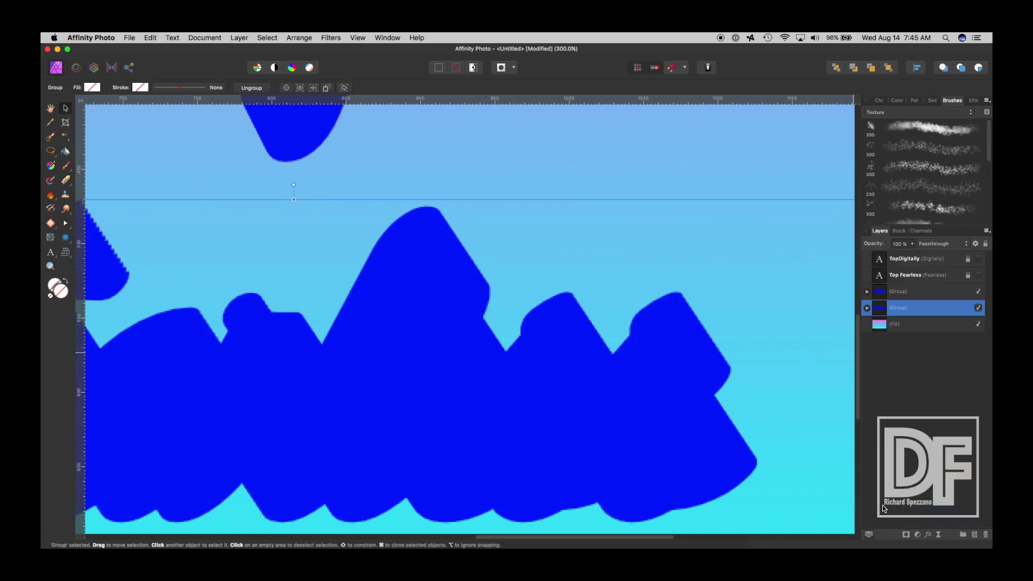
click(879, 292)
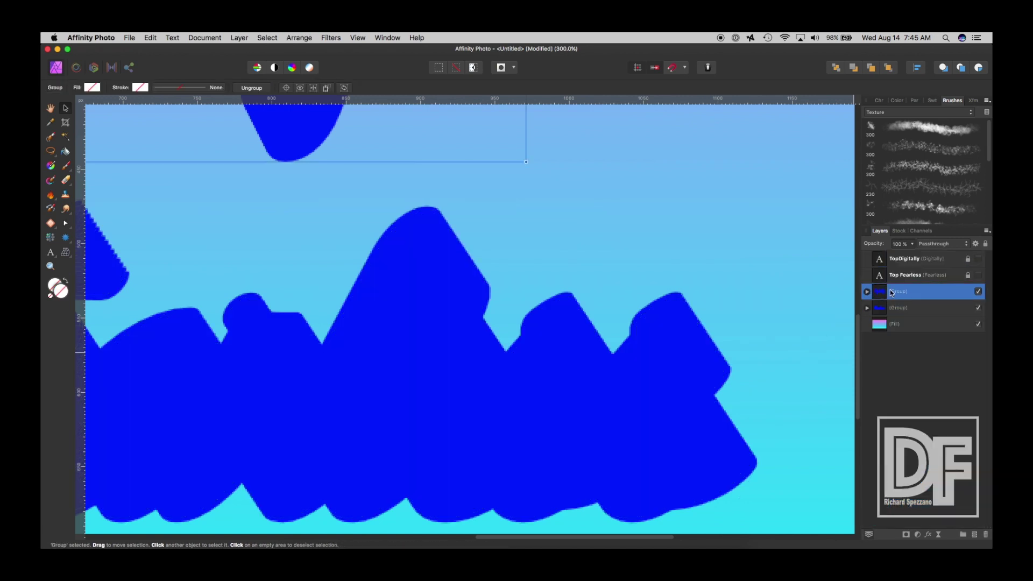
right_click(886, 291)
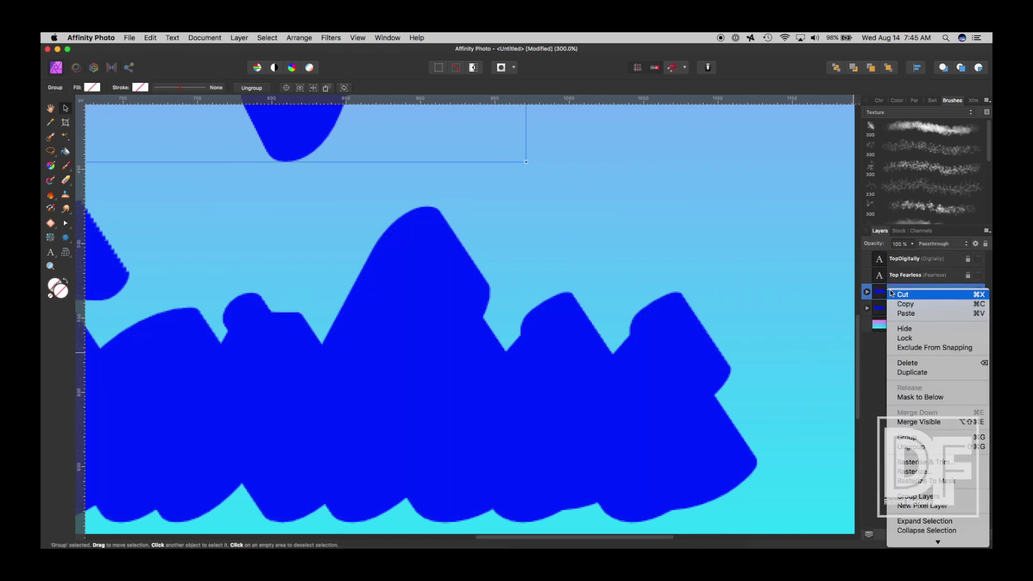
click(915, 472)
click(885, 308)
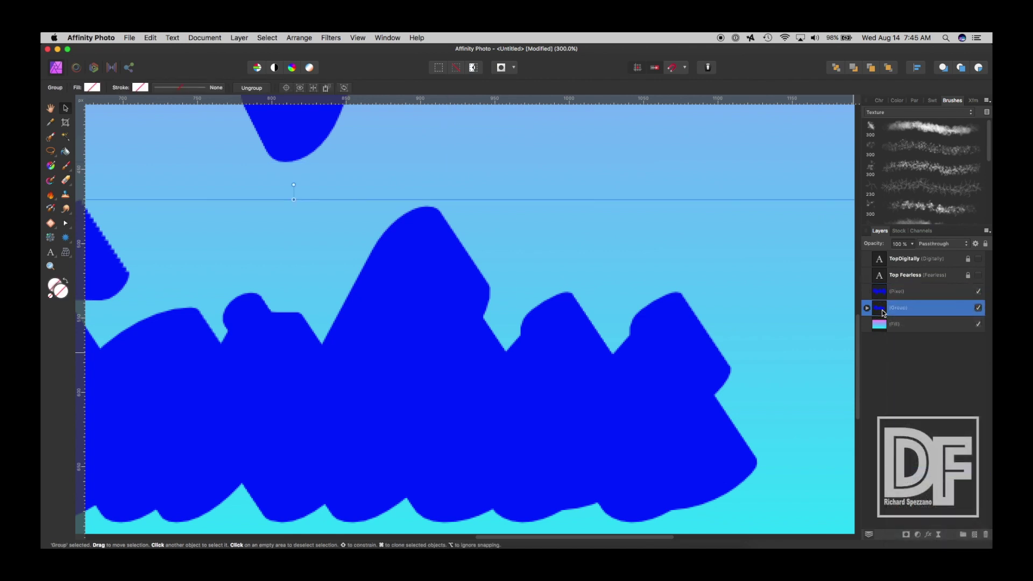
right_click(884, 310)
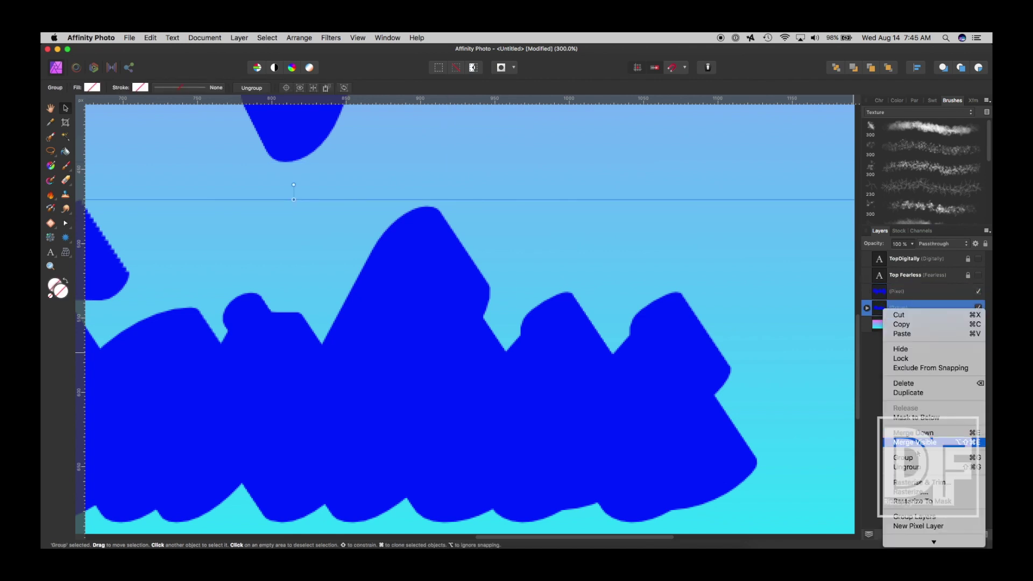
click(911, 492)
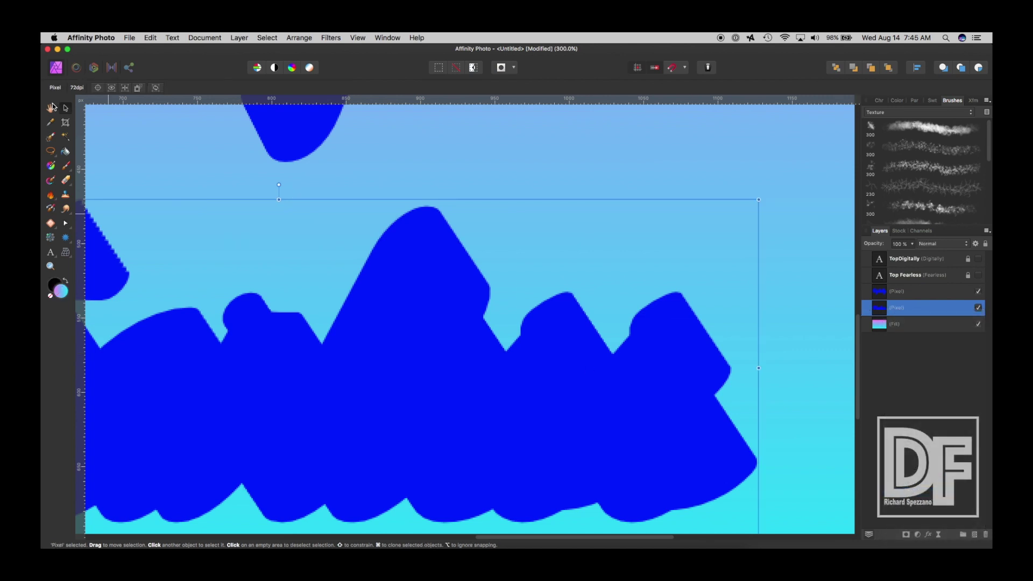
double_click(52, 107)
Step: Unlock TopDigitally, move it above its Pixel layer, and make TopDigitally and Top Fearless visible
click(66, 109)
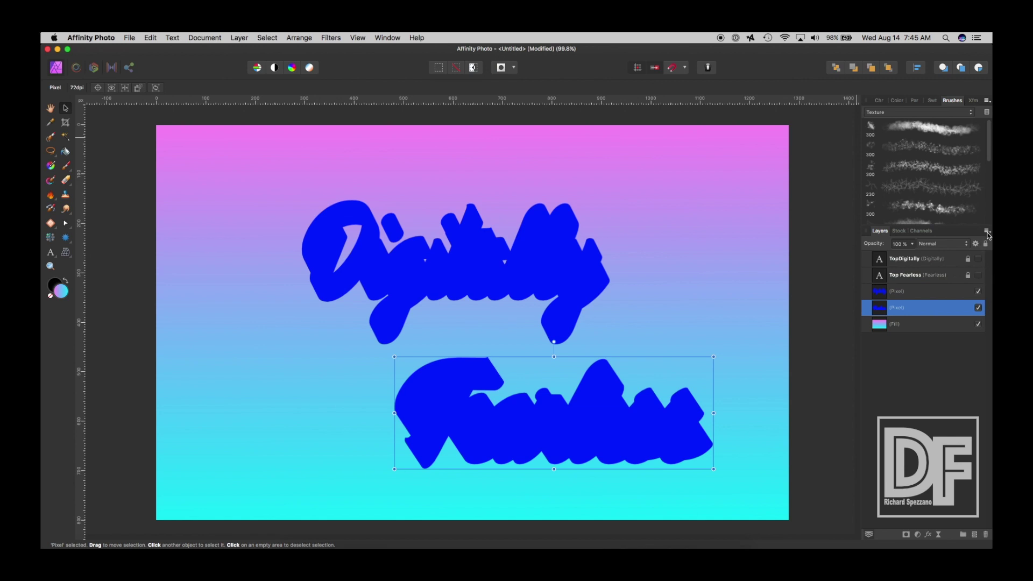
click(967, 259)
click(879, 260)
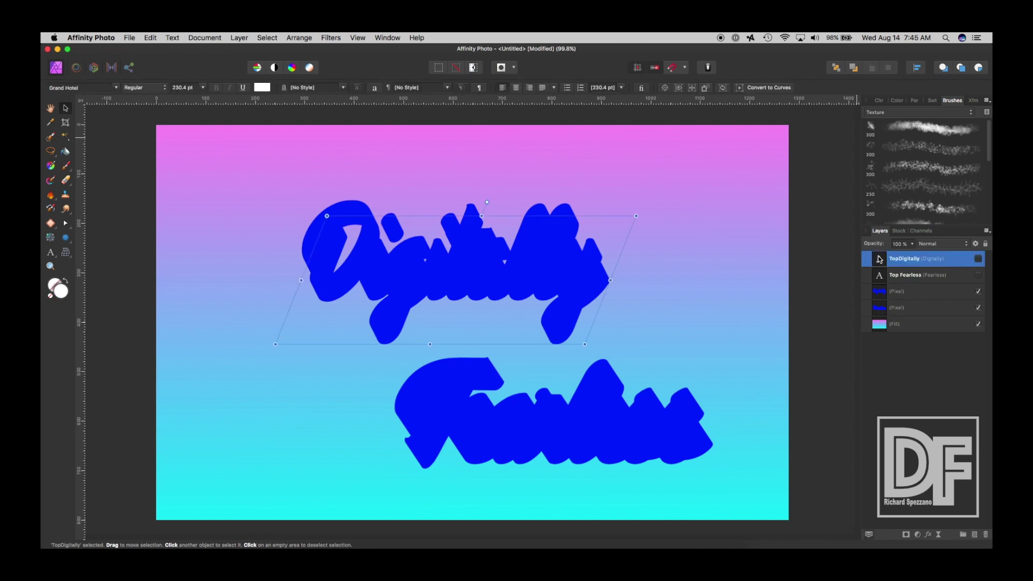
drag(880, 260, 871, 304)
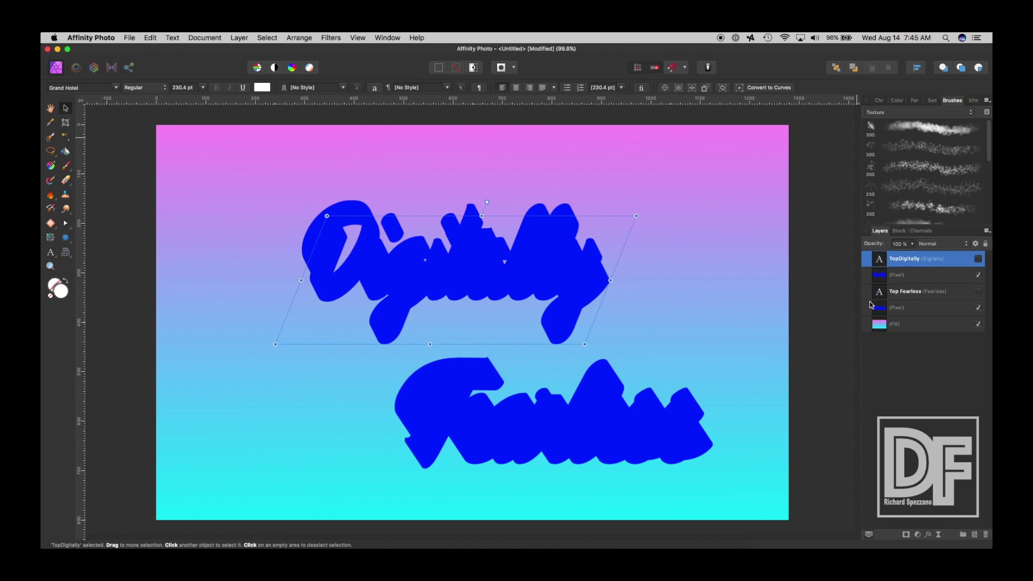
click(978, 259)
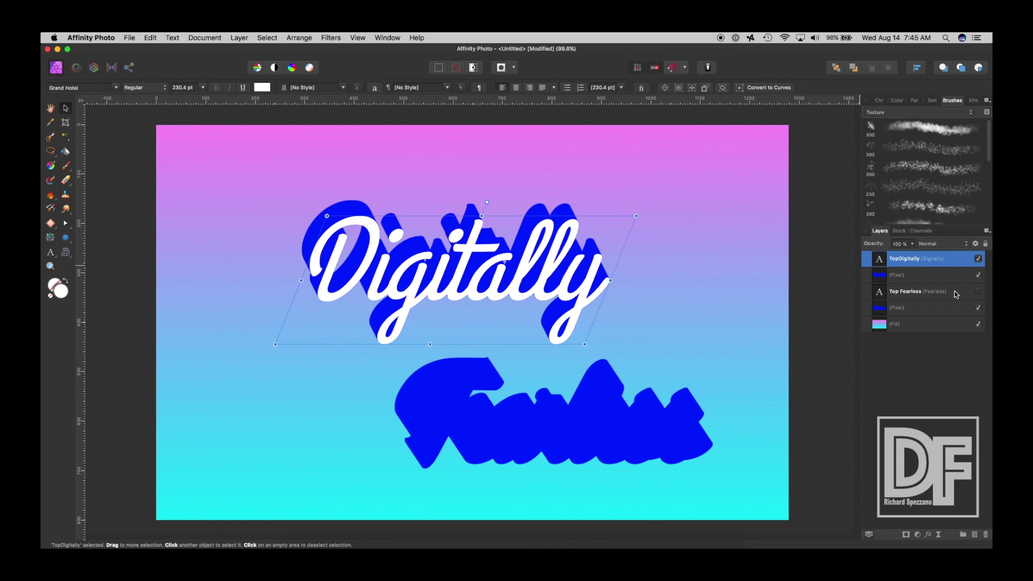
click(979, 291)
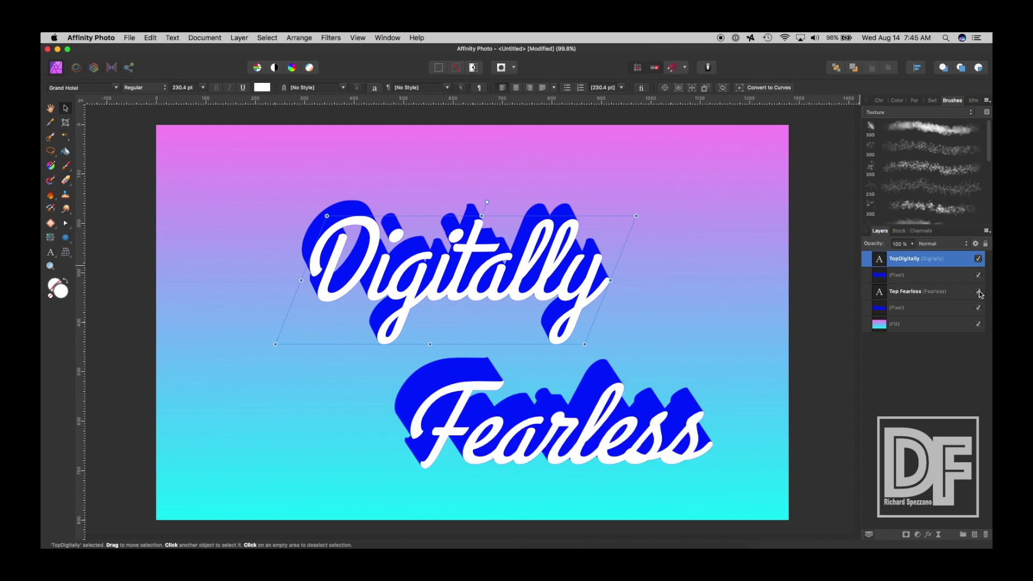
Step: Shift the white Fearless and Digitally words up and left over their blue extrusions
click(590, 417)
drag(590, 417, 577, 404)
click(558, 293)
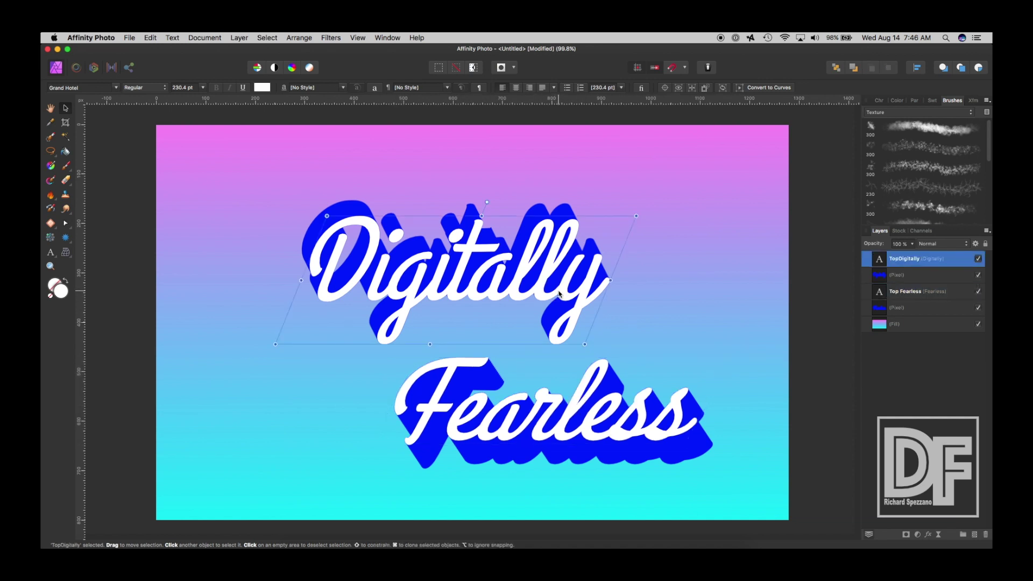
click(567, 295)
drag(566, 294, 557, 279)
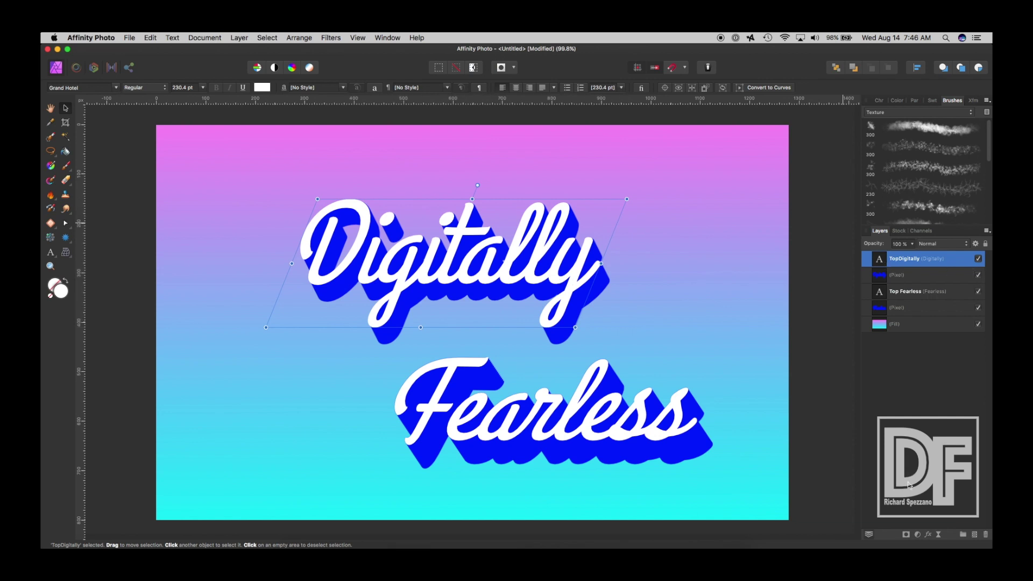
Step: Give TopDigitally an Outer Shadow effect (Multiply, 50%, 21.4 px radius)
click(930, 535)
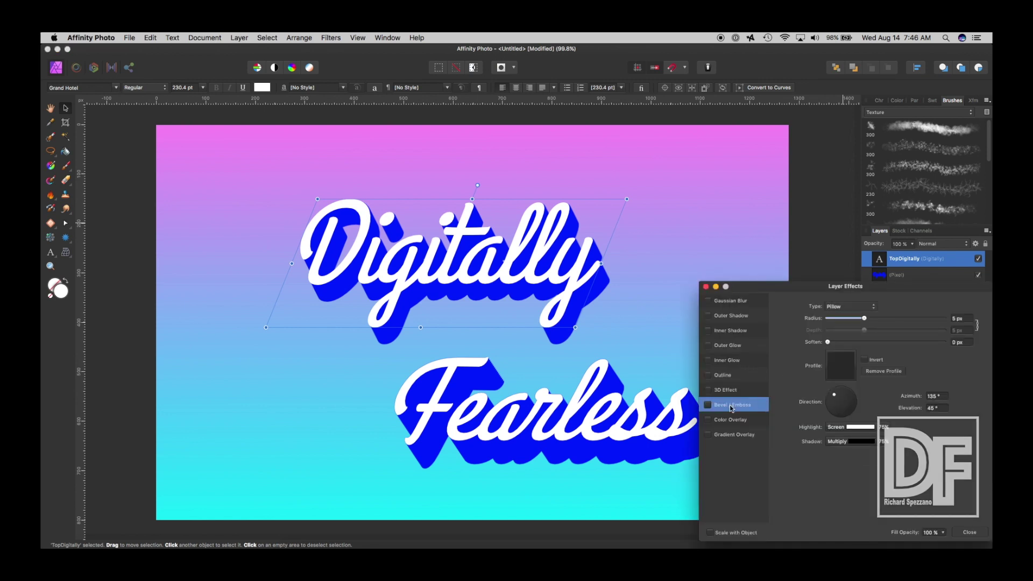
click(708, 316)
click(728, 316)
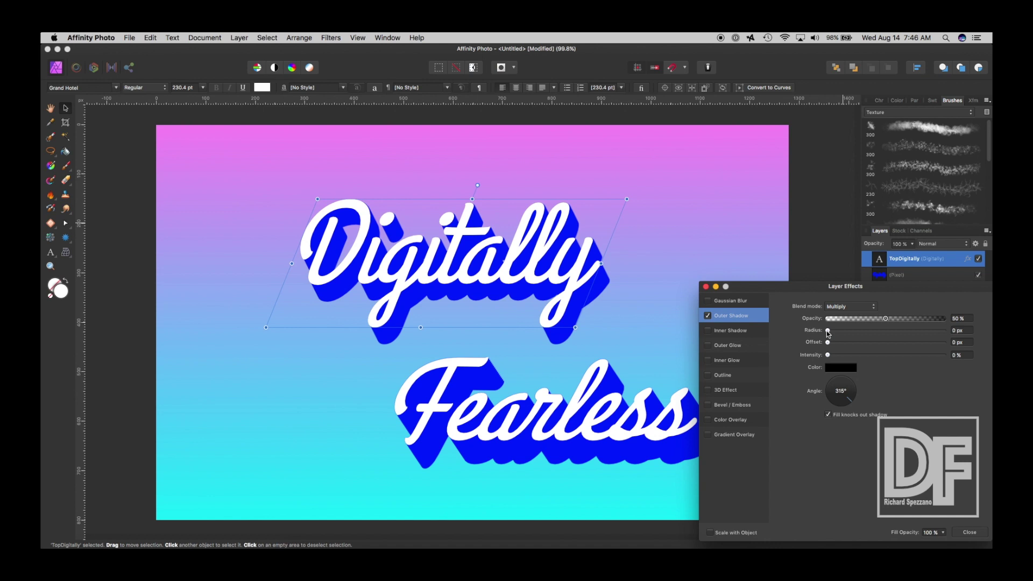
drag(827, 332, 893, 336)
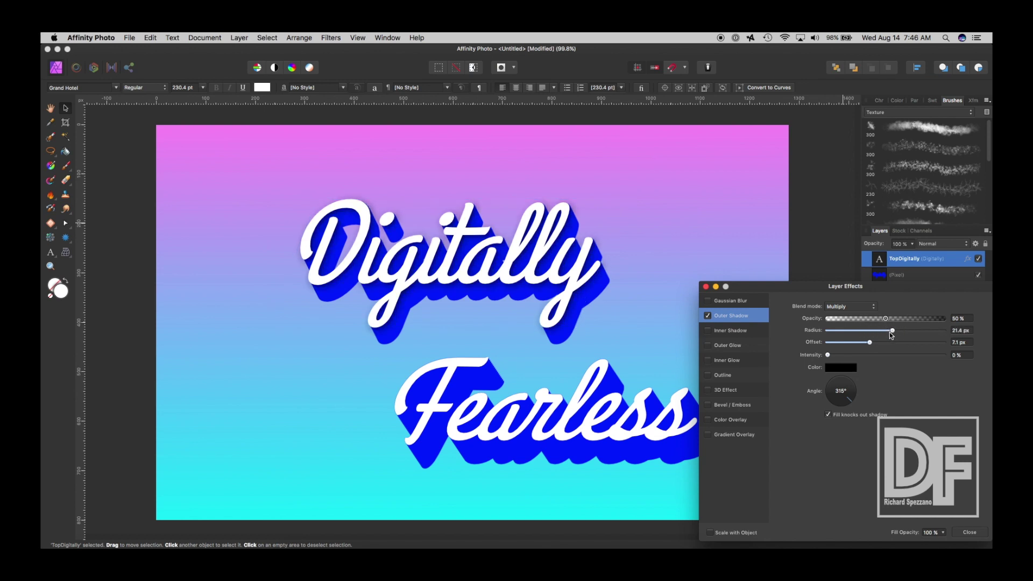
Step: Try an Emboss bevel with a smaller radius on Digitally, then turn it off and close effects
click(708, 405)
click(716, 405)
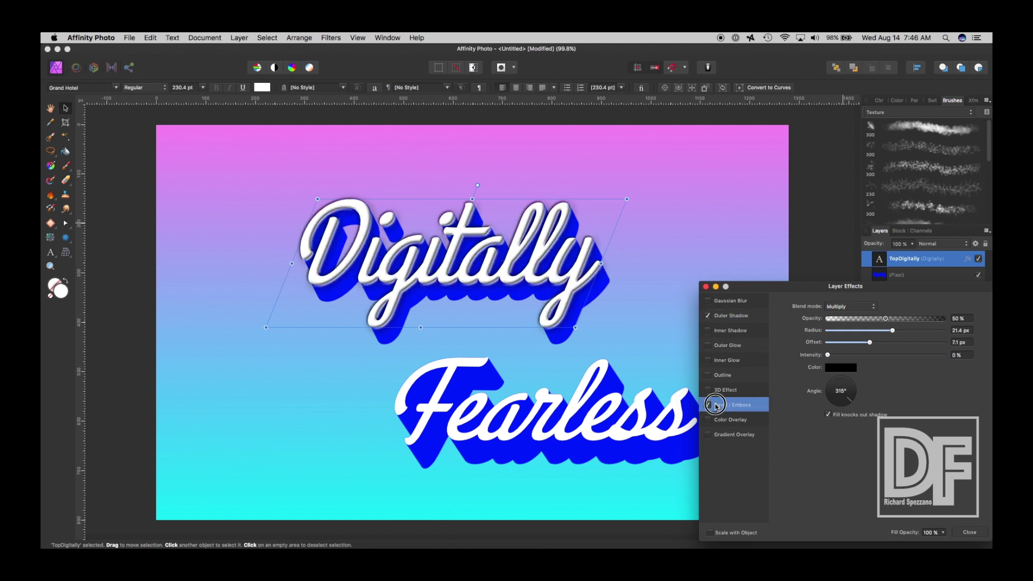
click(850, 306)
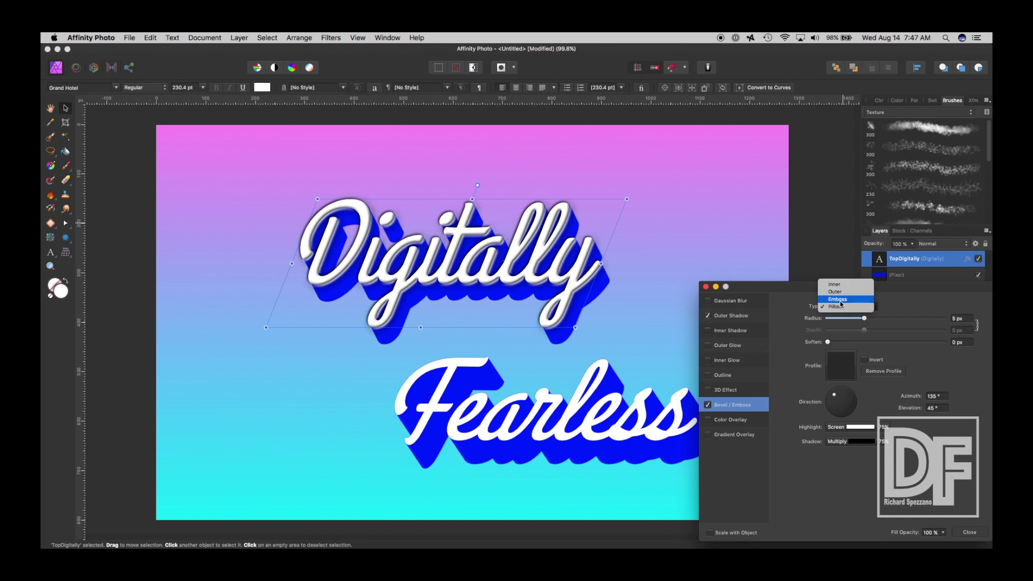
click(849, 299)
mouse_move(864, 318)
mouse_down()
mouse_move(822, 323)
mouse_move(856, 325)
mouse_up()
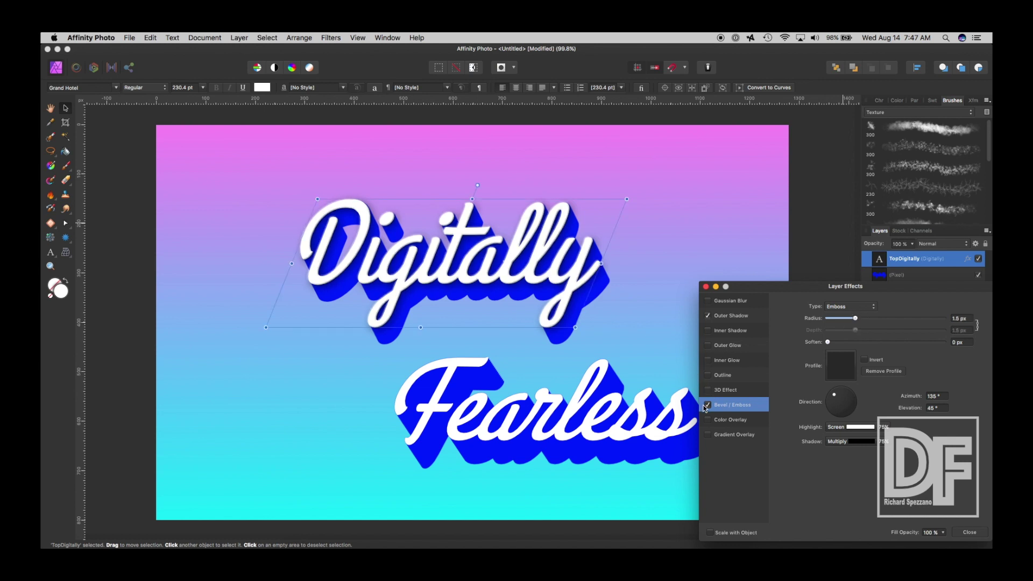
click(707, 405)
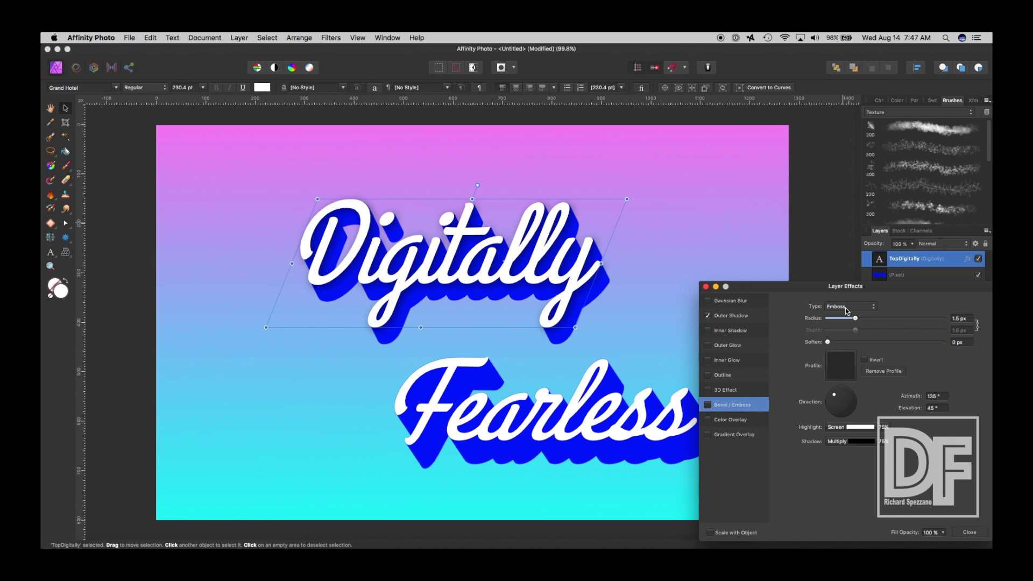
click(706, 287)
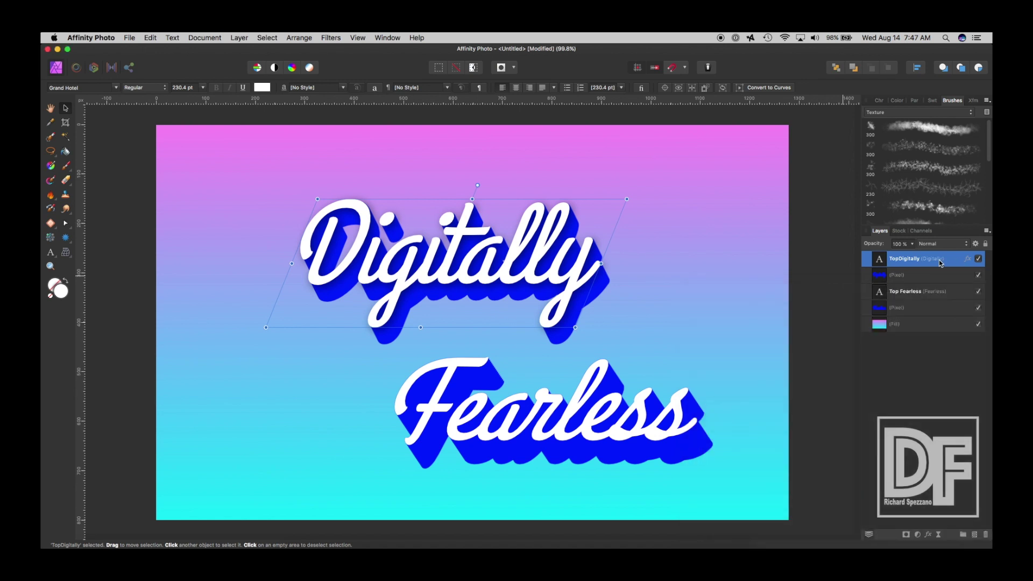
double_click(942, 260)
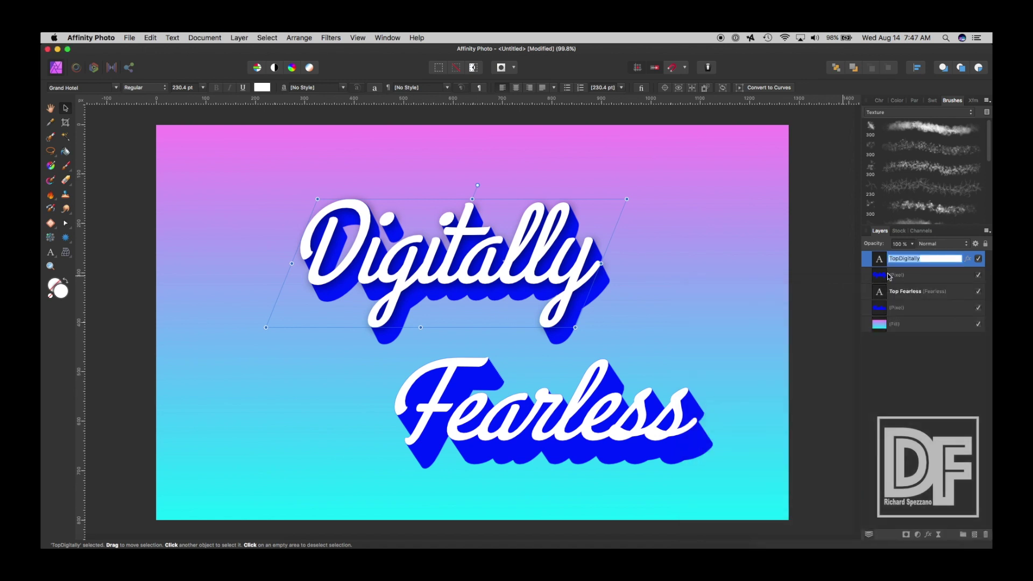
click(923, 355)
Step: Copy TopDigitally and use Paste FX to give Top Fearless the same outer shadow
click(888, 264)
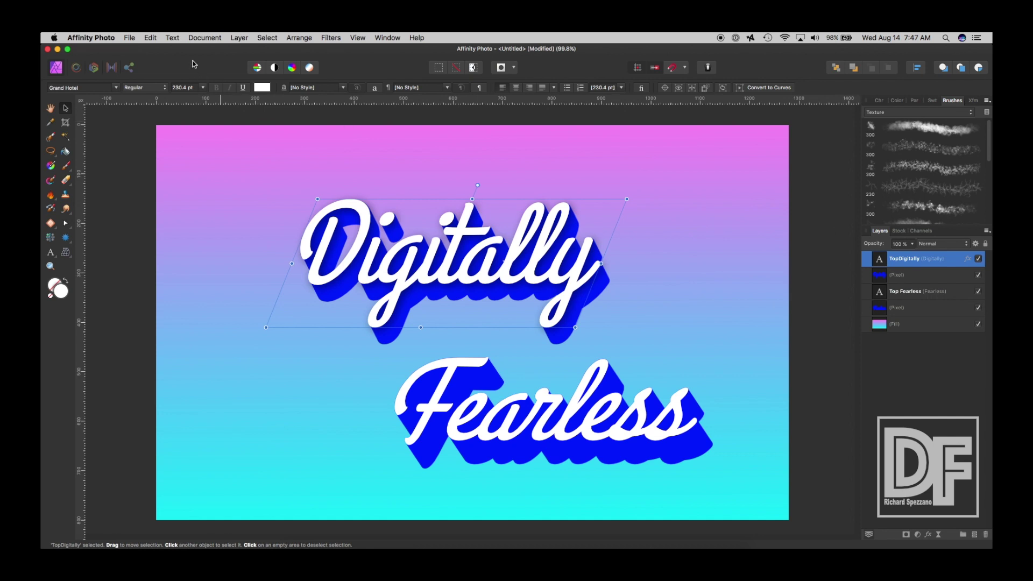
click(148, 38)
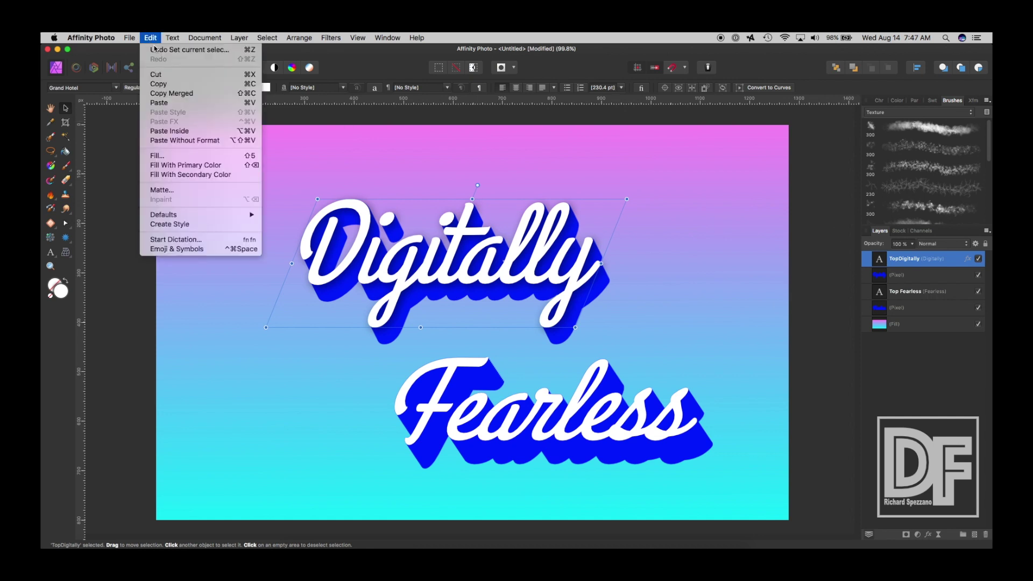
click(161, 84)
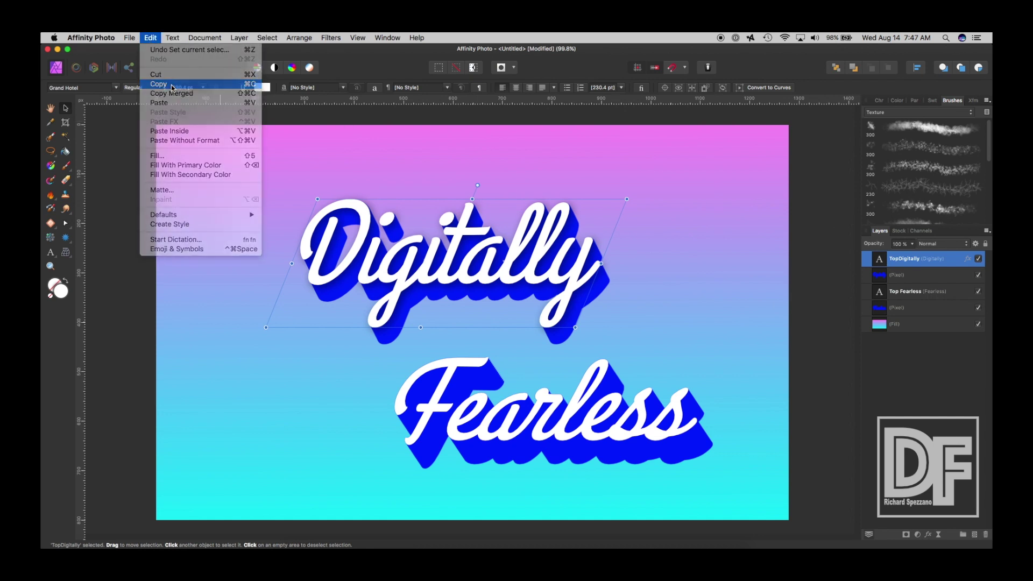
click(879, 296)
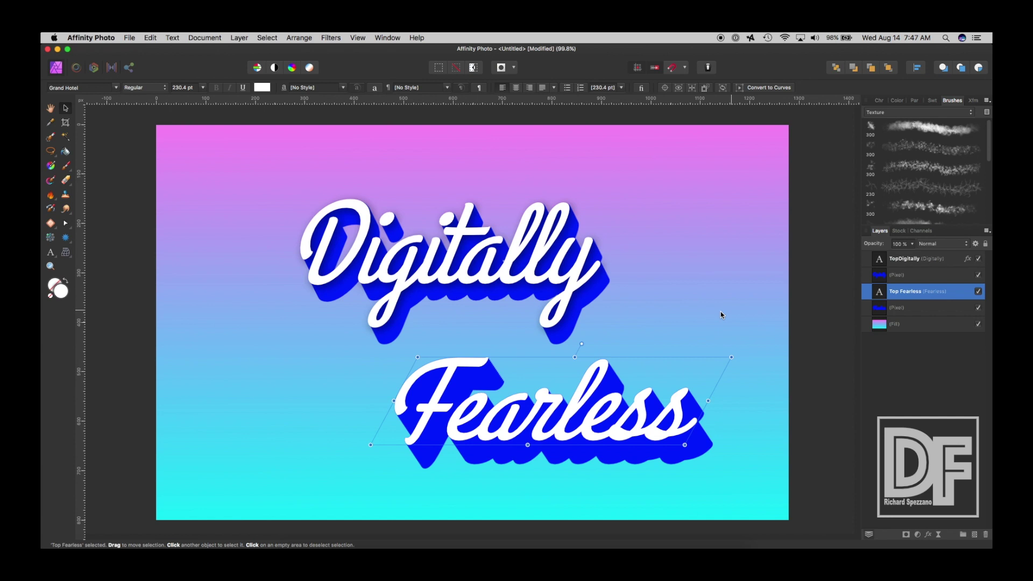
click(151, 38)
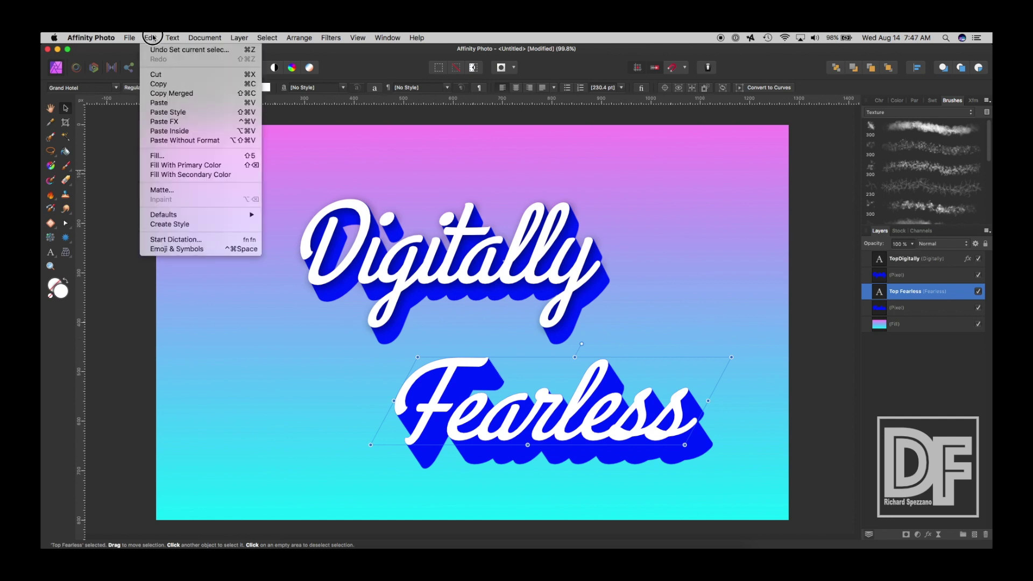
click(175, 122)
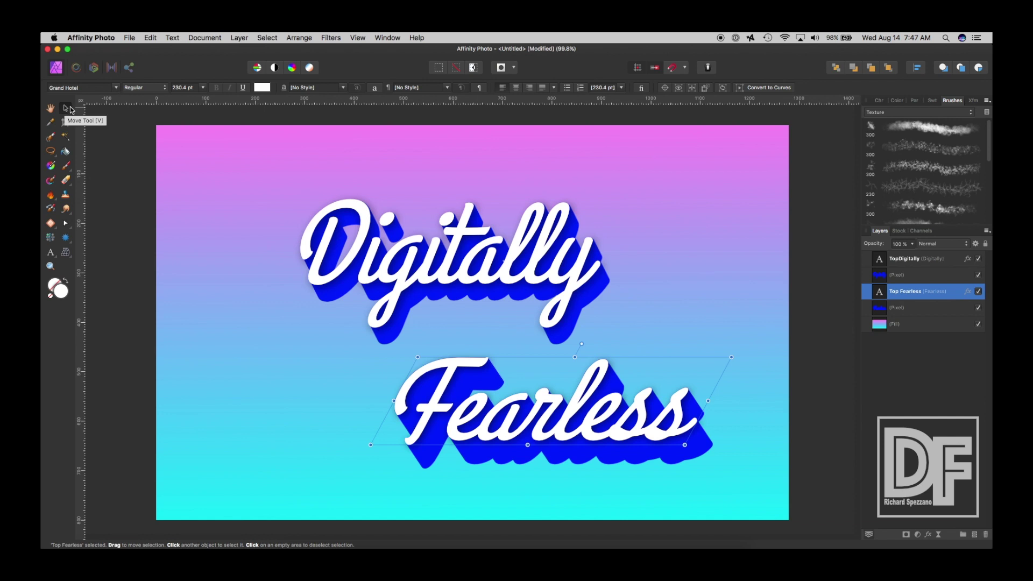
click(880, 279)
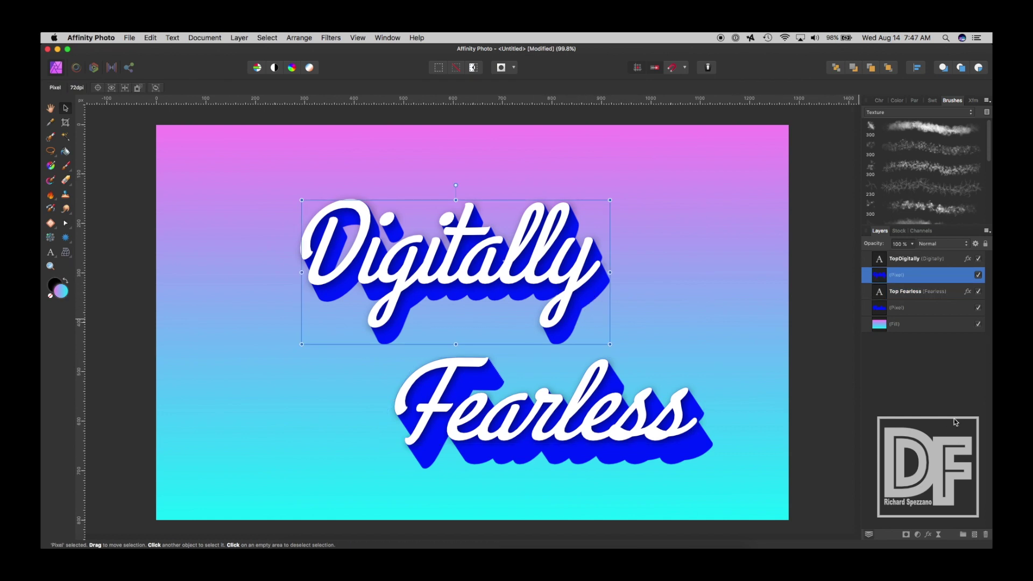
Step: Give the Digitally extrusion an outer shadow: 6.3 px radius, 315° direction, 45% opacity
click(928, 534)
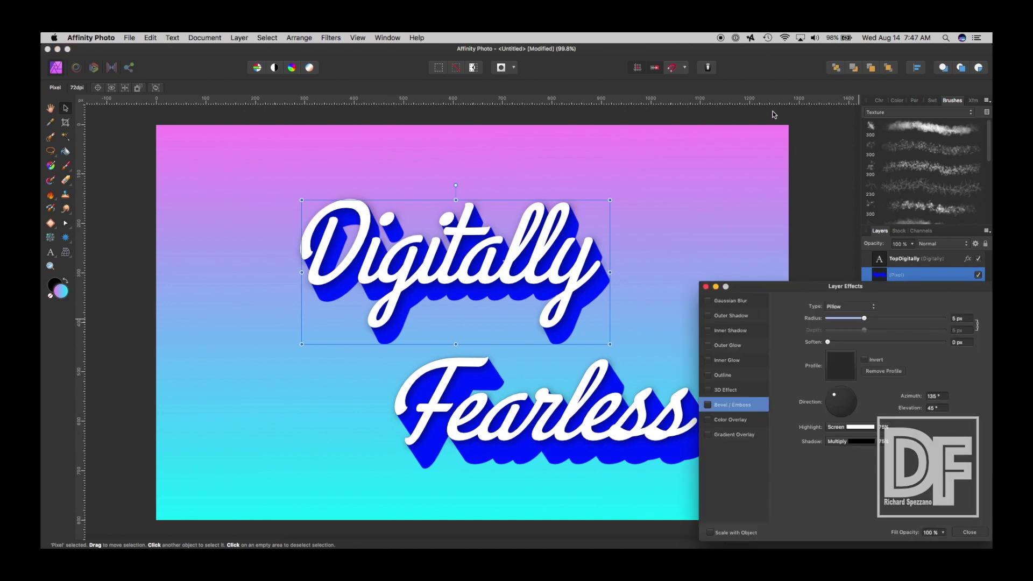
click(706, 316)
click(739, 318)
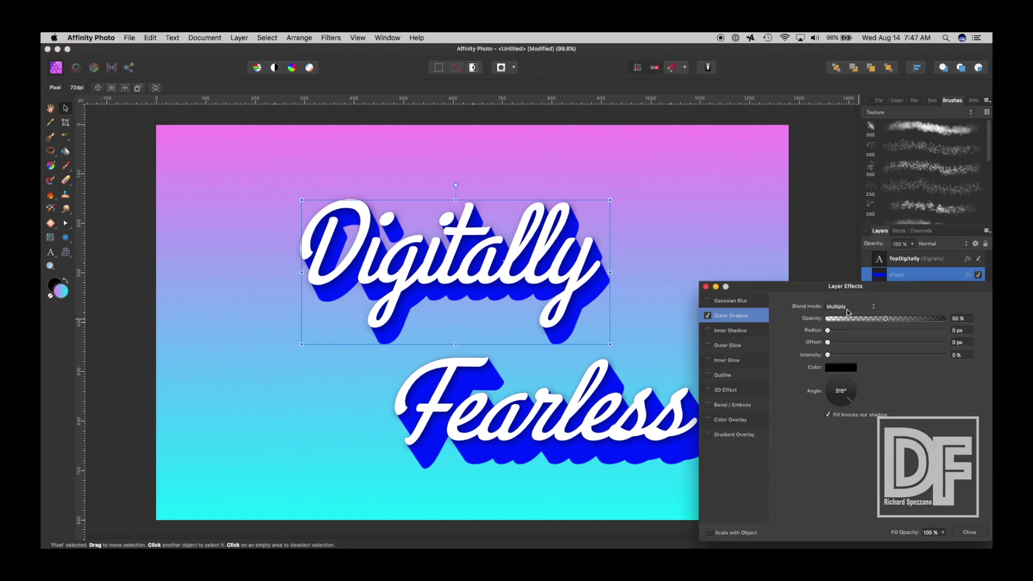
drag(827, 330, 877, 345)
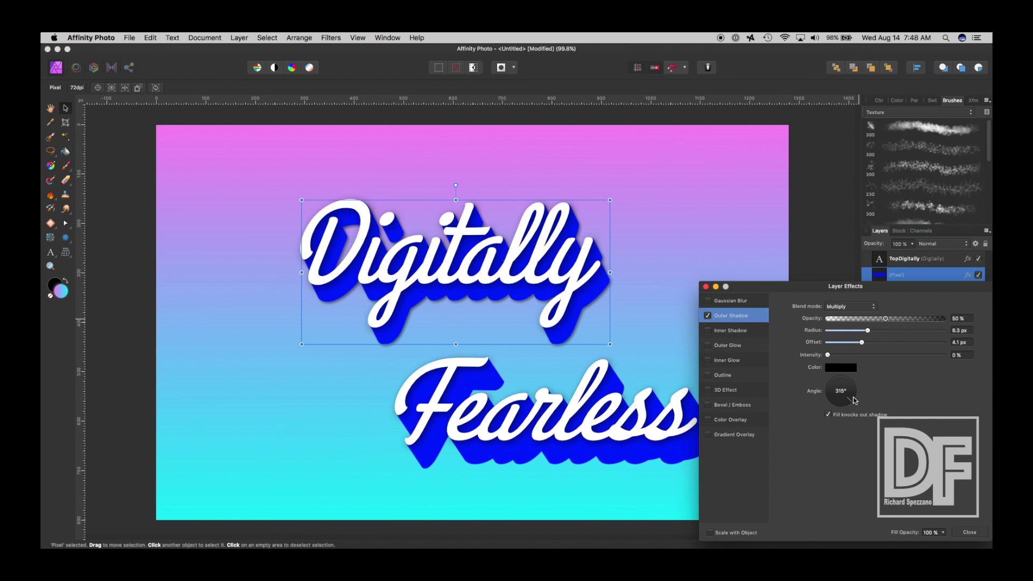
drag(850, 404, 849, 404)
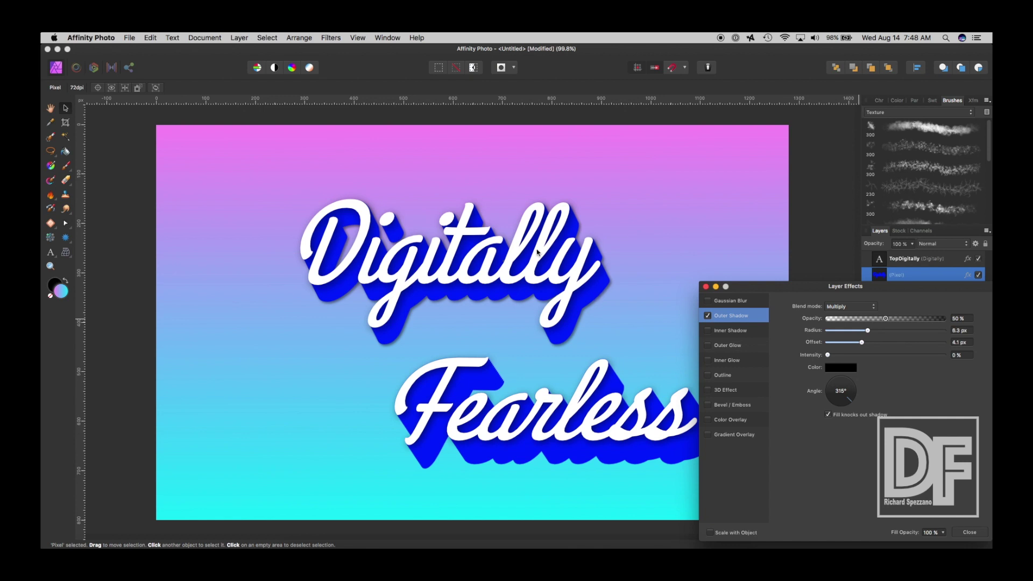
click(832, 404)
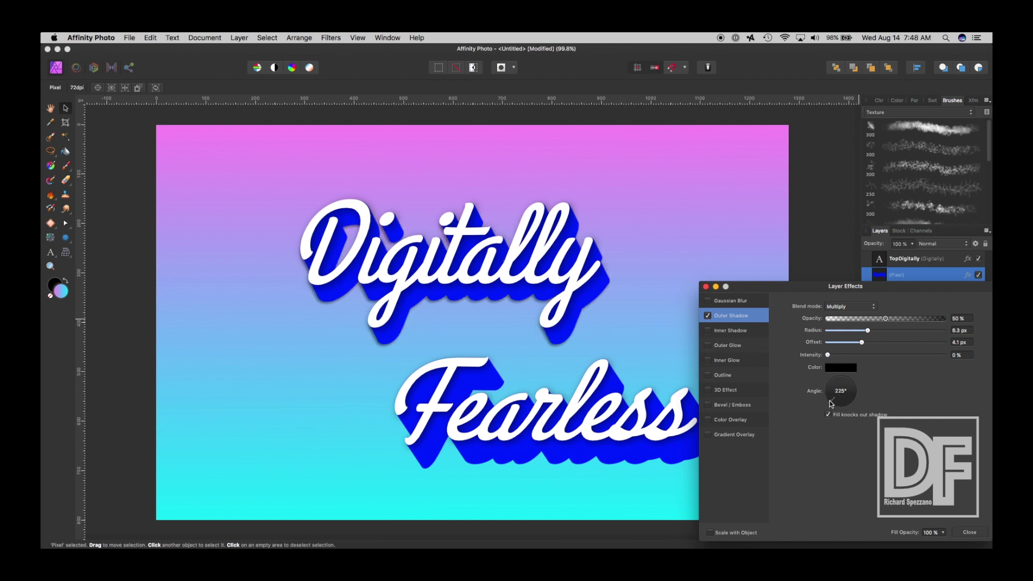
click(849, 406)
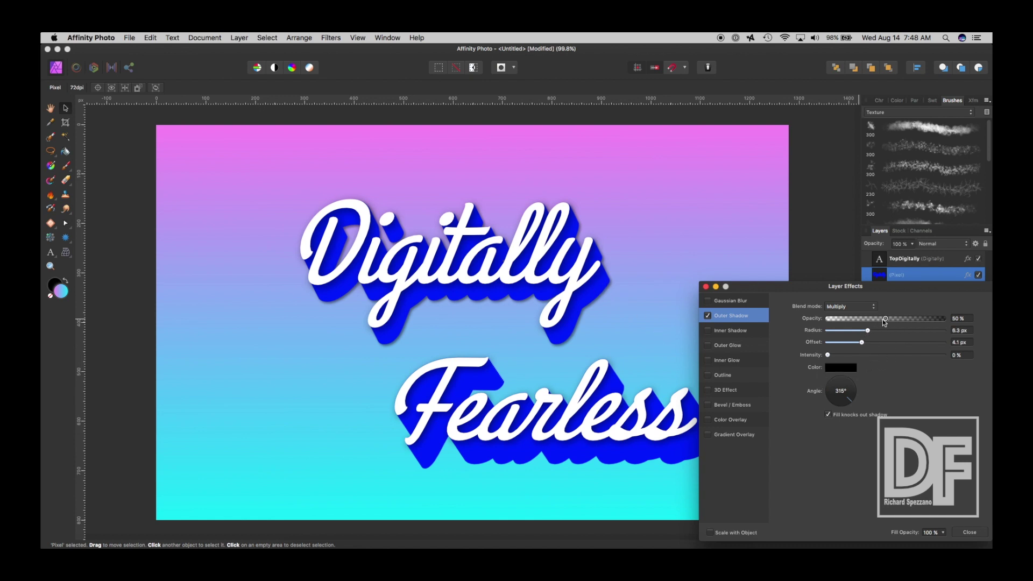
mouse_move(885, 322)
mouse_down()
mouse_move(880, 343)
mouse_move(840, 334)
mouse_move(888, 337)
mouse_up()
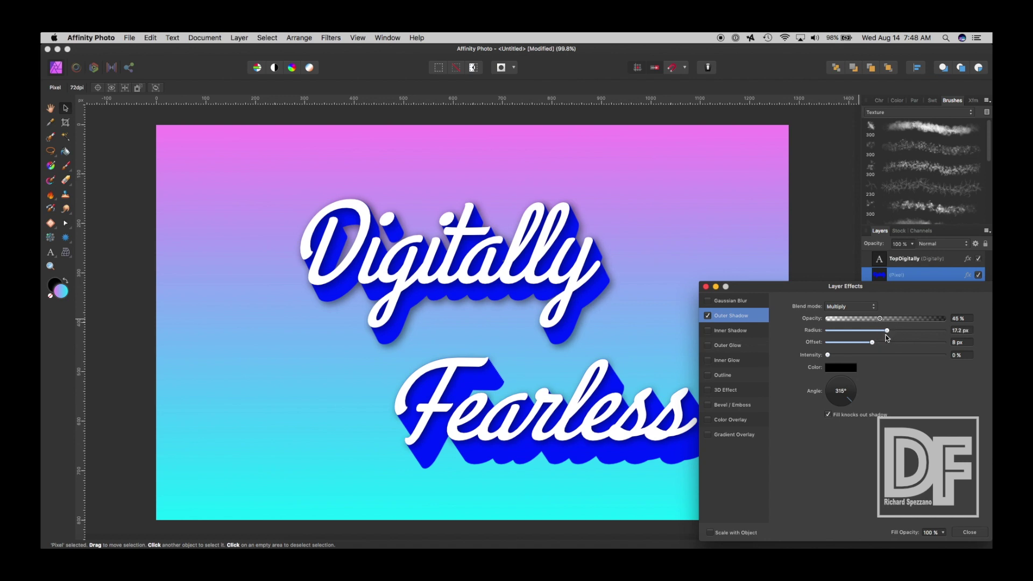
Step: Add an inner shadow to the extrusion: 11.1 px offset, 18.2 px radius, 4% intensity
click(707, 332)
click(725, 332)
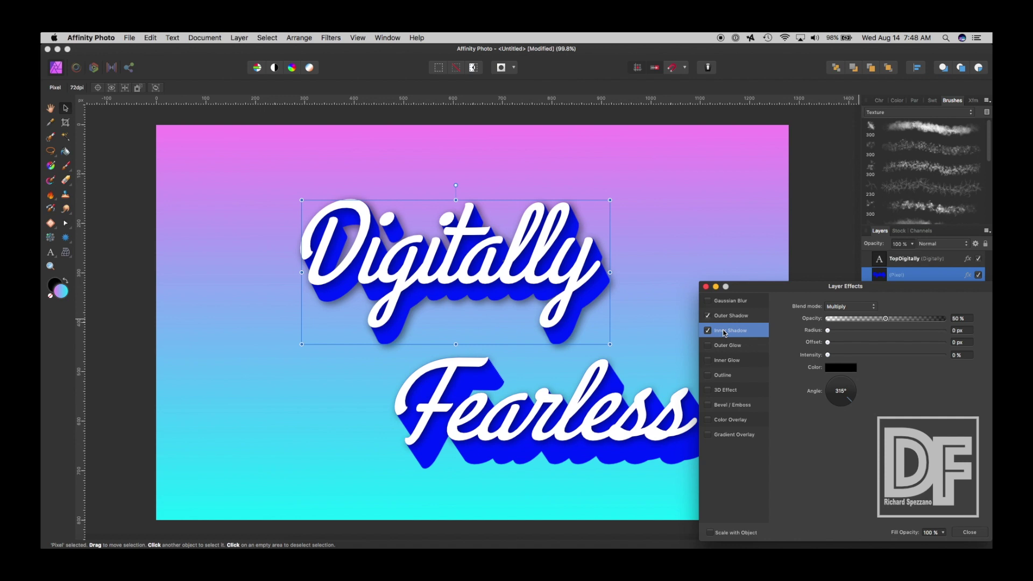
drag(828, 343, 889, 331)
mouse_move(890, 331)
mouse_down()
mouse_move(872, 332)
mouse_move(906, 332)
mouse_move(891, 331)
mouse_up()
mouse_move(828, 355)
mouse_down()
mouse_move(866, 356)
mouse_move(833, 357)
mouse_up()
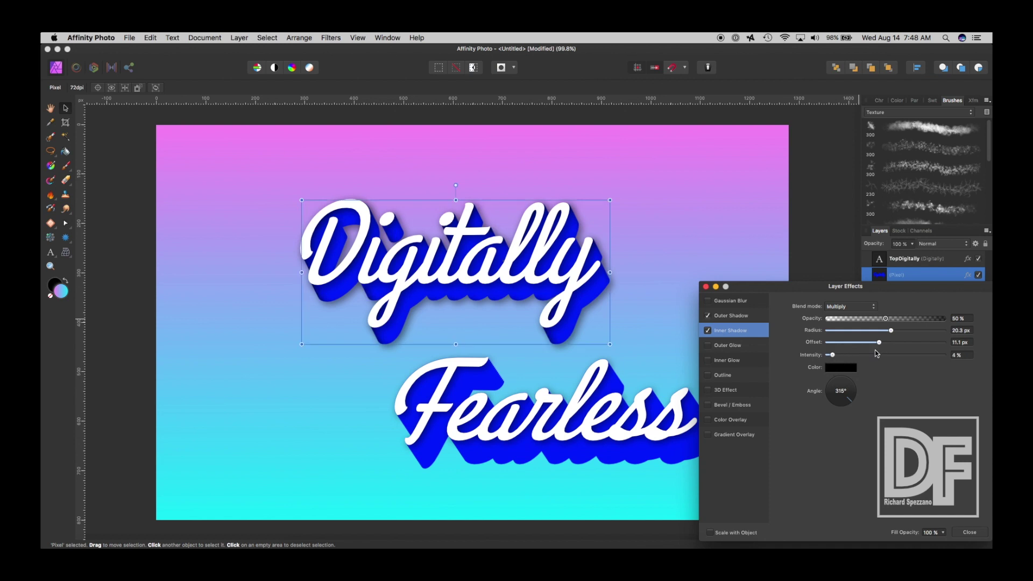
drag(891, 332, 889, 332)
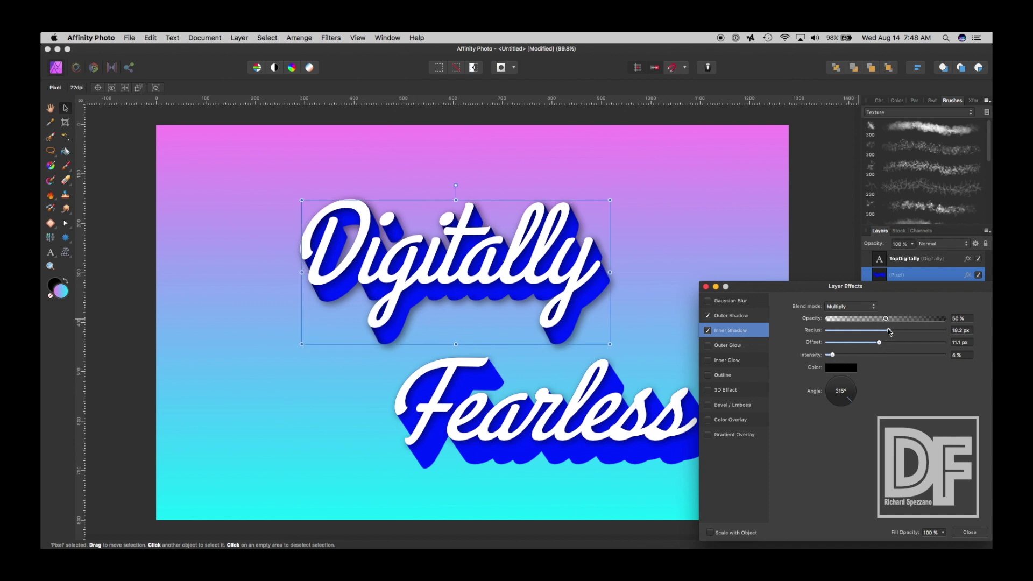
click(706, 288)
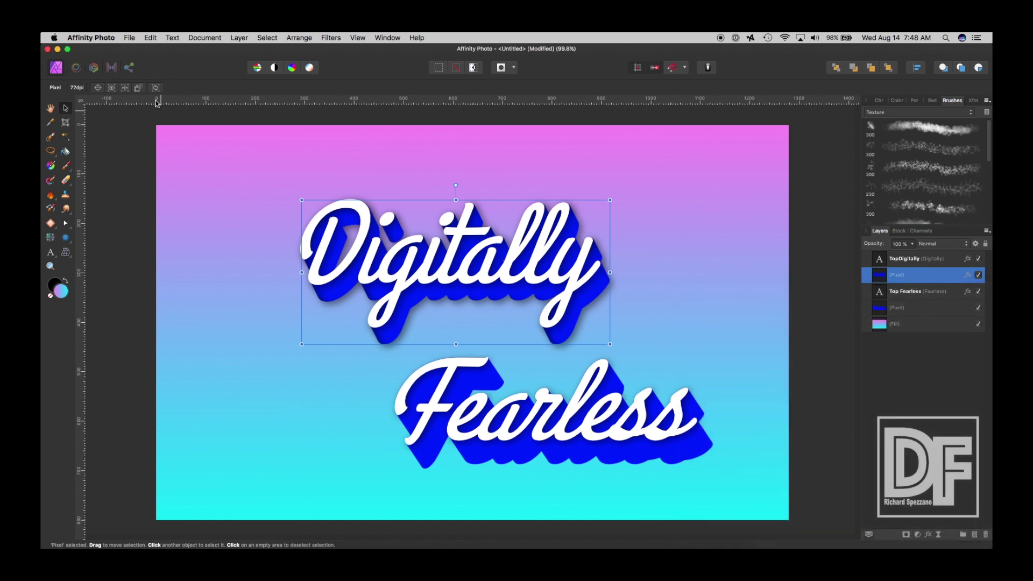
Step: Copy the Digitally extrusion's shadow effects and paste them onto the Fearless extrusion
click(152, 37)
click(162, 85)
click(925, 309)
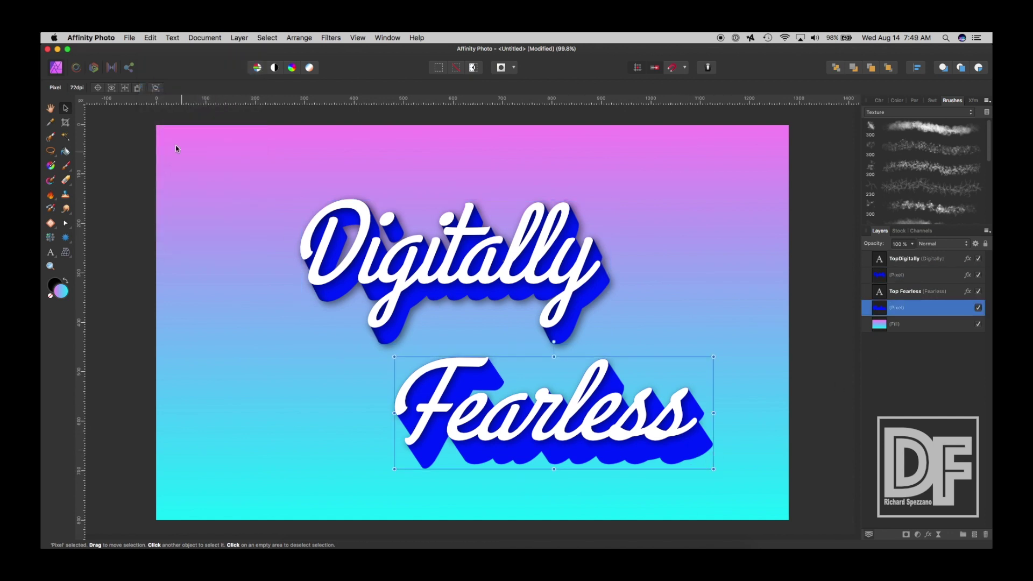
click(151, 38)
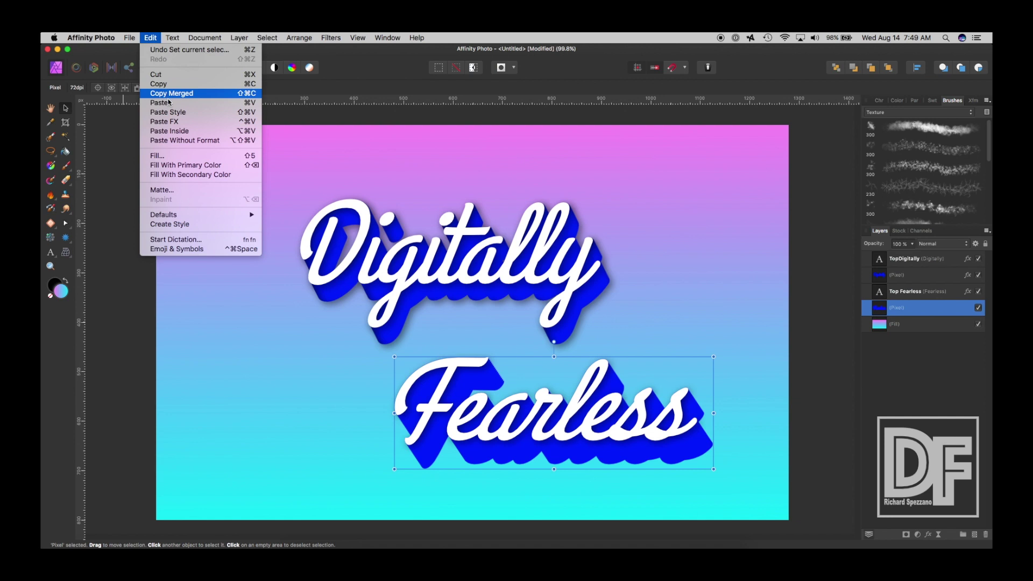
click(168, 121)
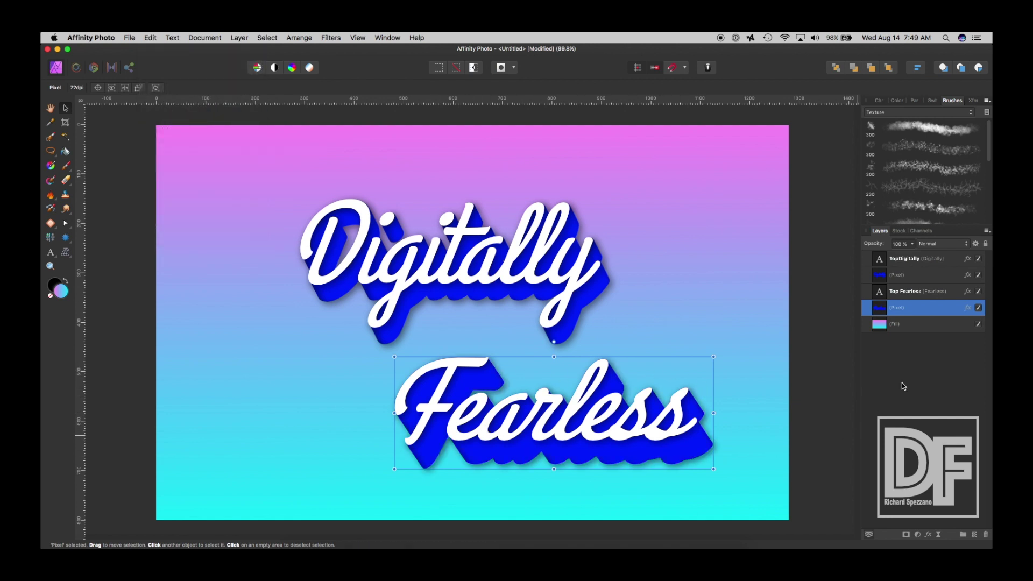
Step: Group Top Fearless with its extrusion, and TopDigitally with its extrusion
click(50, 109)
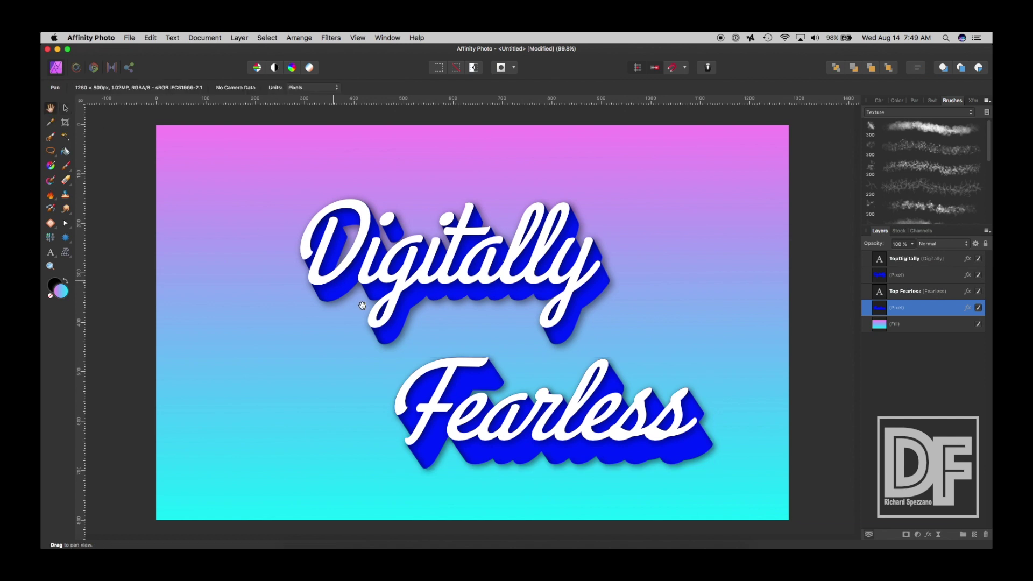
click(881, 293)
shift+click(881, 309)
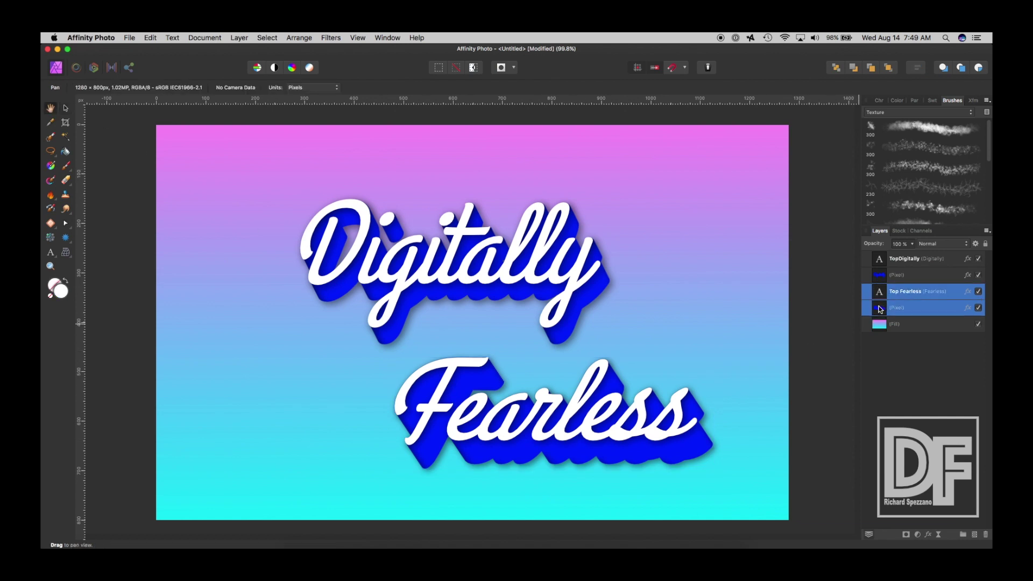
key(super+g)
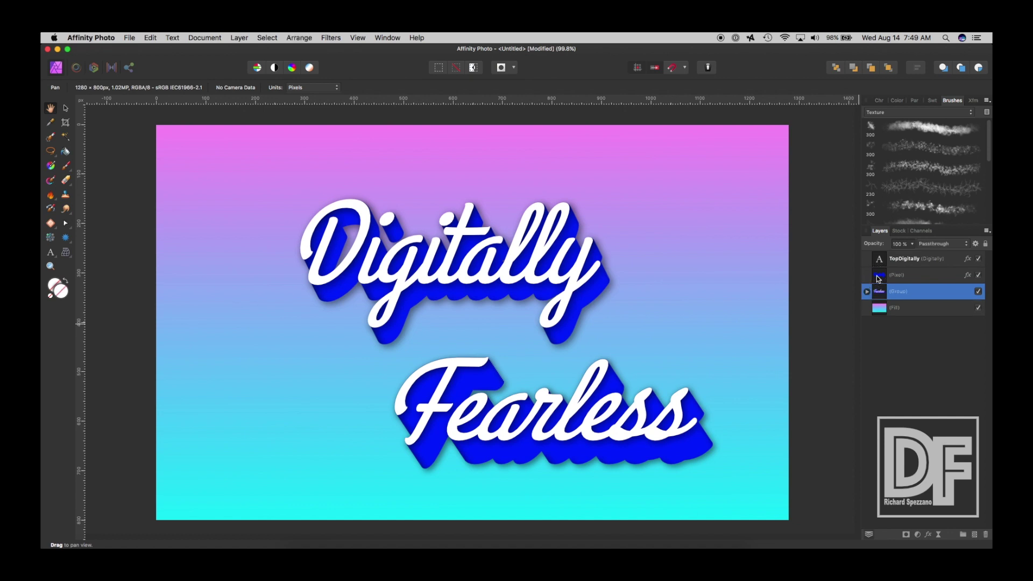
click(879, 276)
shift+click(880, 258)
key(super+g)
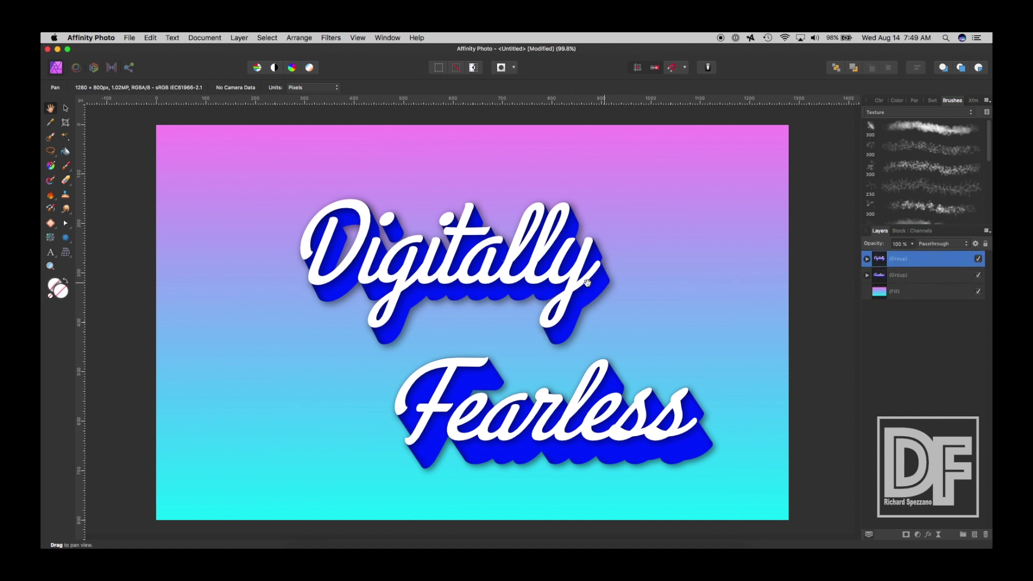
click(64, 108)
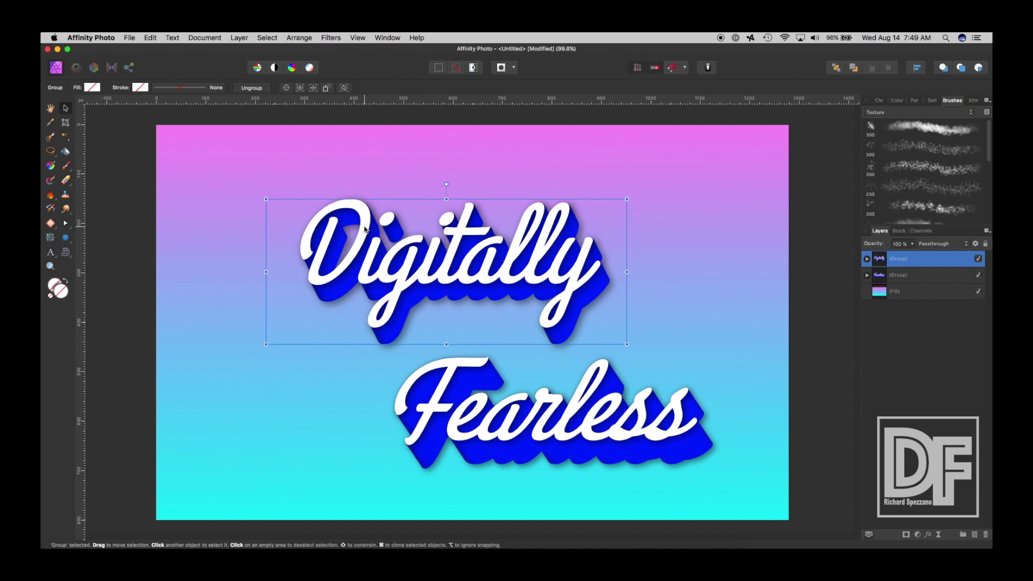
Step: Save over the existing 3d.afphoto file in the 3d folder
key(super+s)
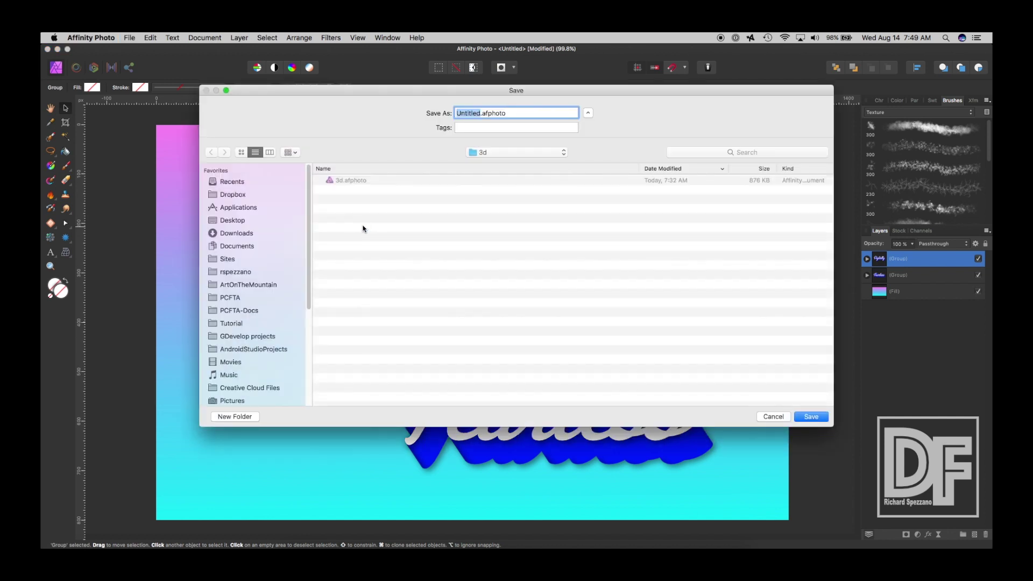
click(345, 181)
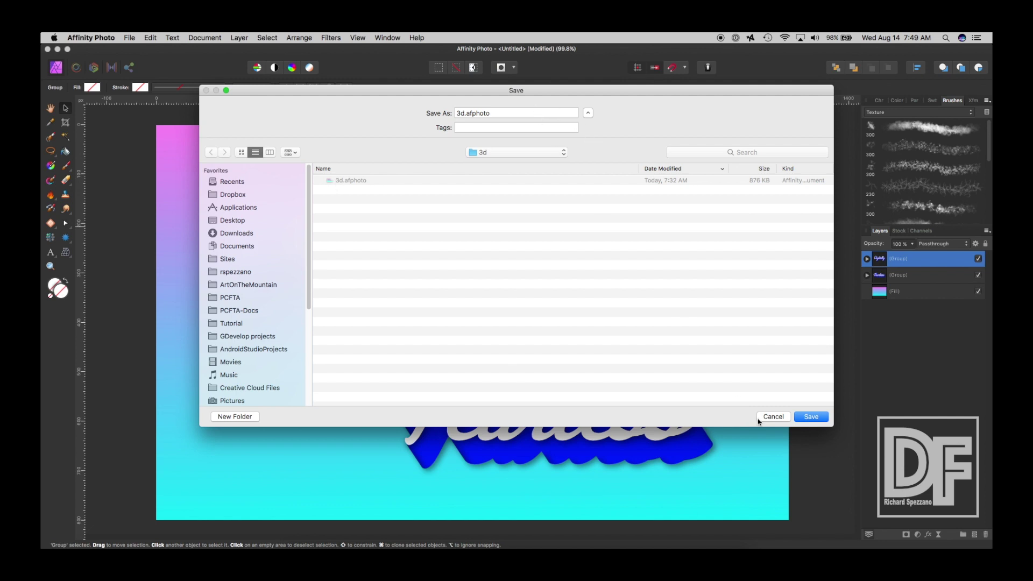
click(808, 415)
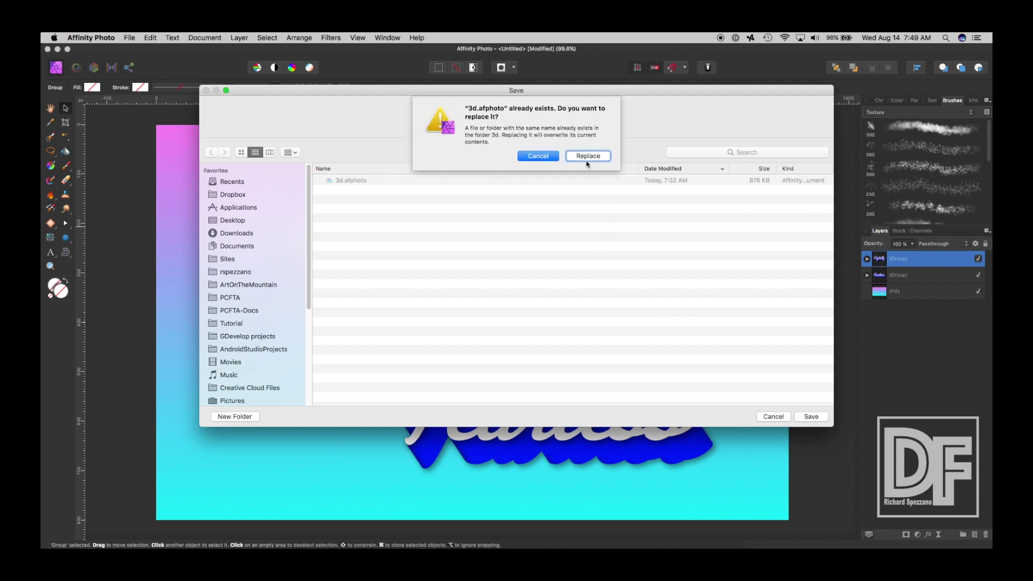
click(587, 156)
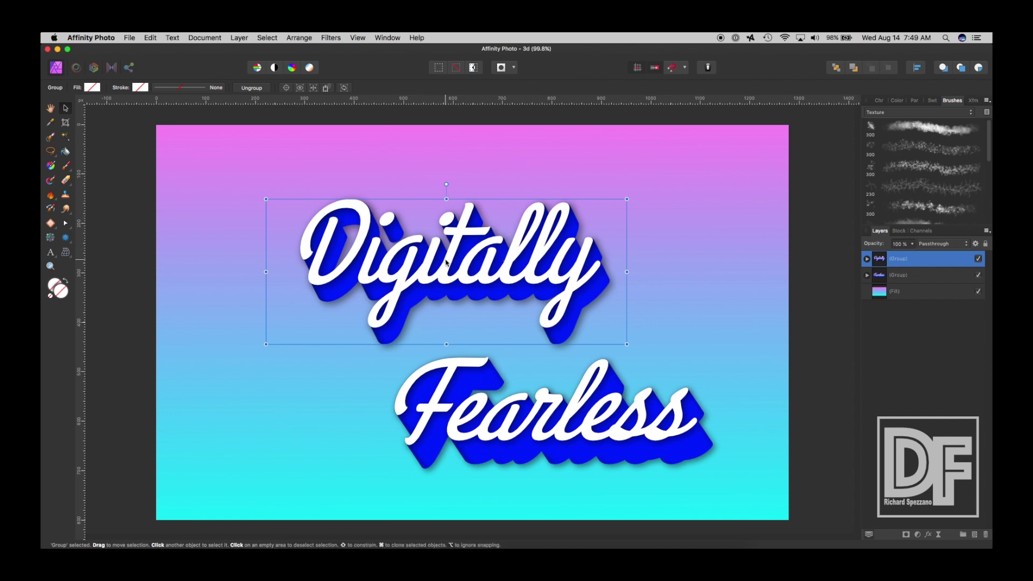
Step: Move Digitally up-left, place Fearless just beneath it, then shift both groups left together
drag(446, 262, 413, 246)
click(444, 385)
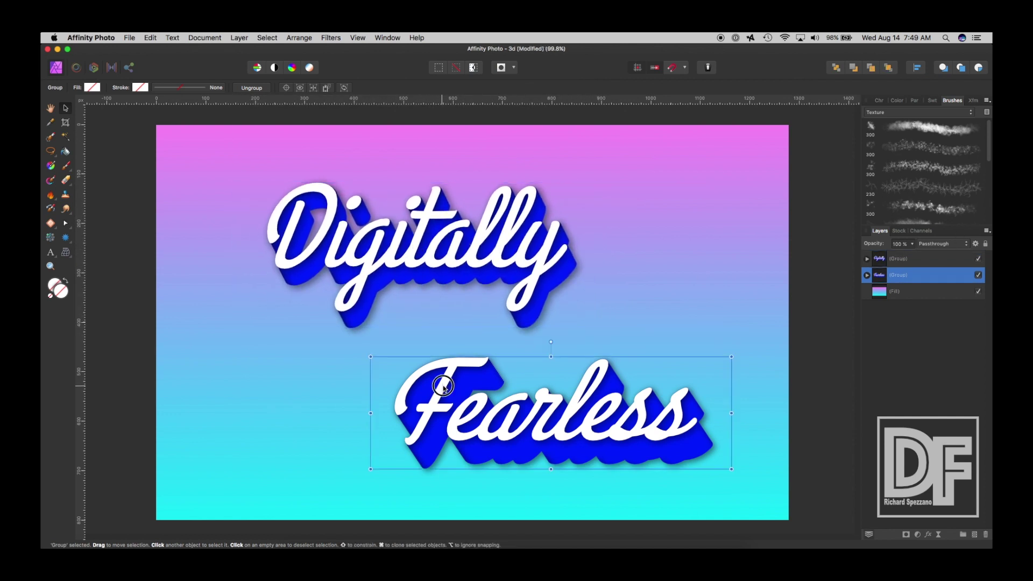
drag(444, 386, 442, 328)
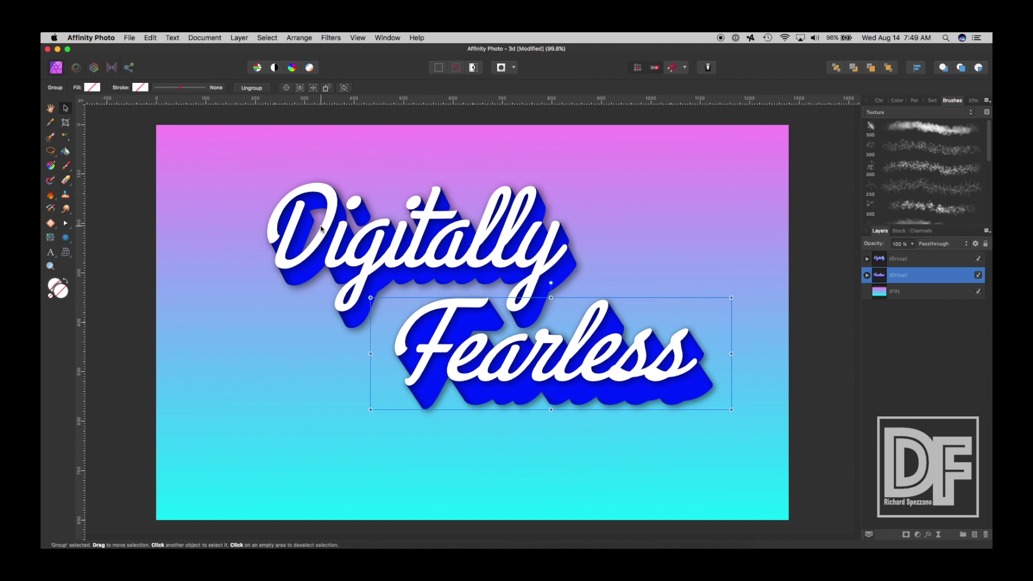
shift+click(322, 229)
mouse_move(321, 228)
mouse_down()
mouse_move(292, 230)
mouse_move(304, 235)
mouse_up()
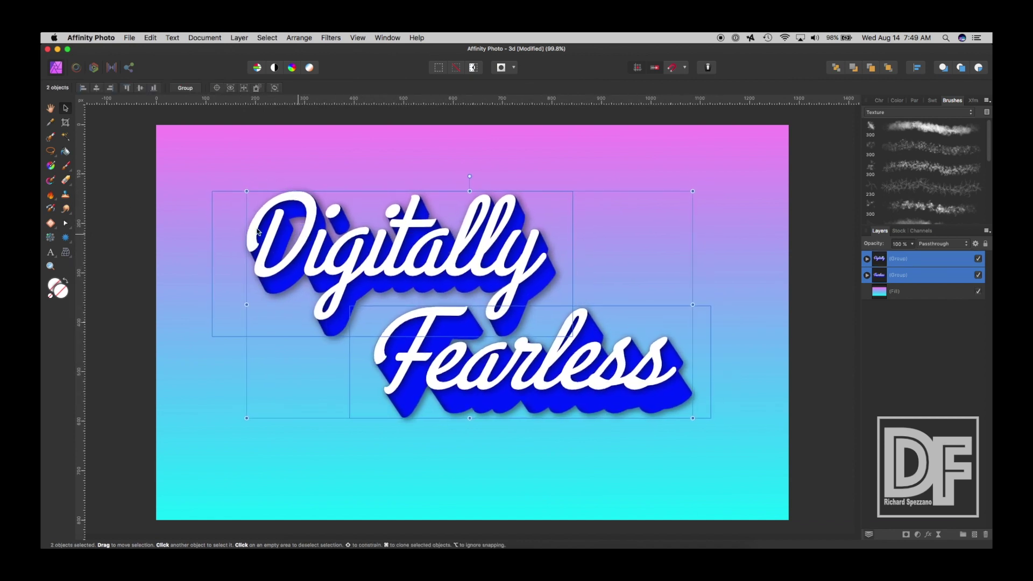
click(119, 197)
click(867, 259)
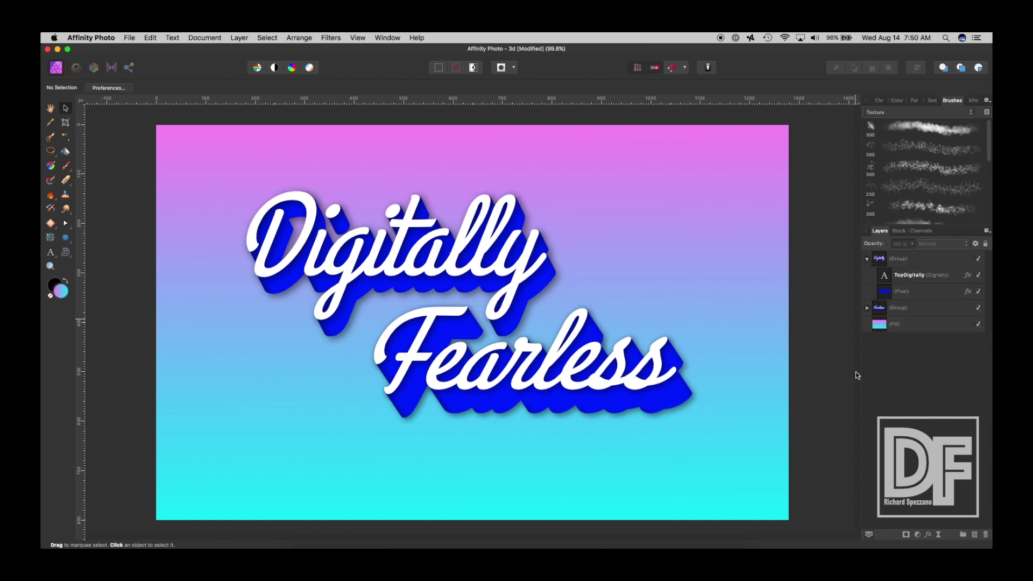
Step: Add a pixel layer above TopDigitally and load the 230 texture brush in pink
click(890, 278)
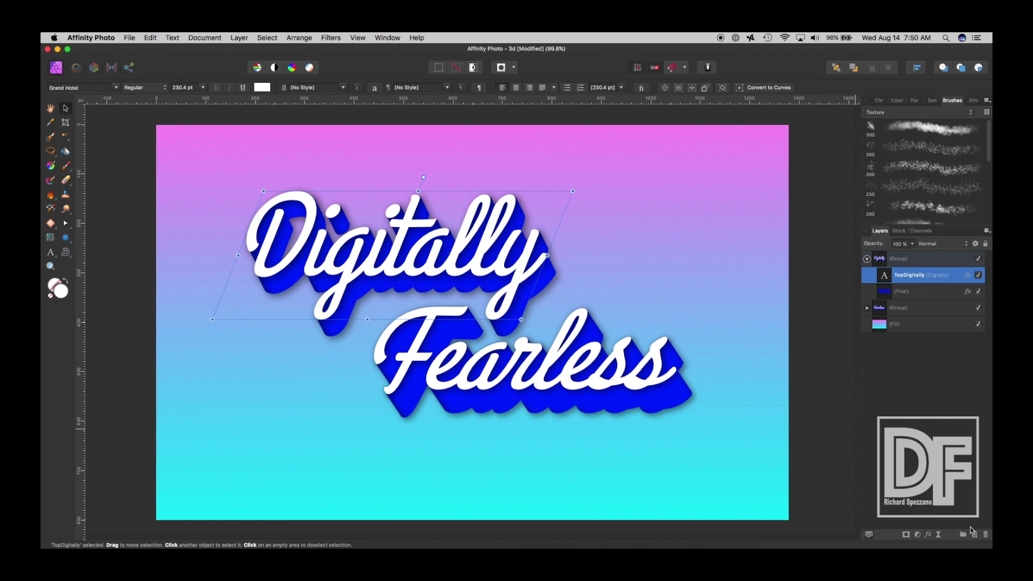
click(975, 536)
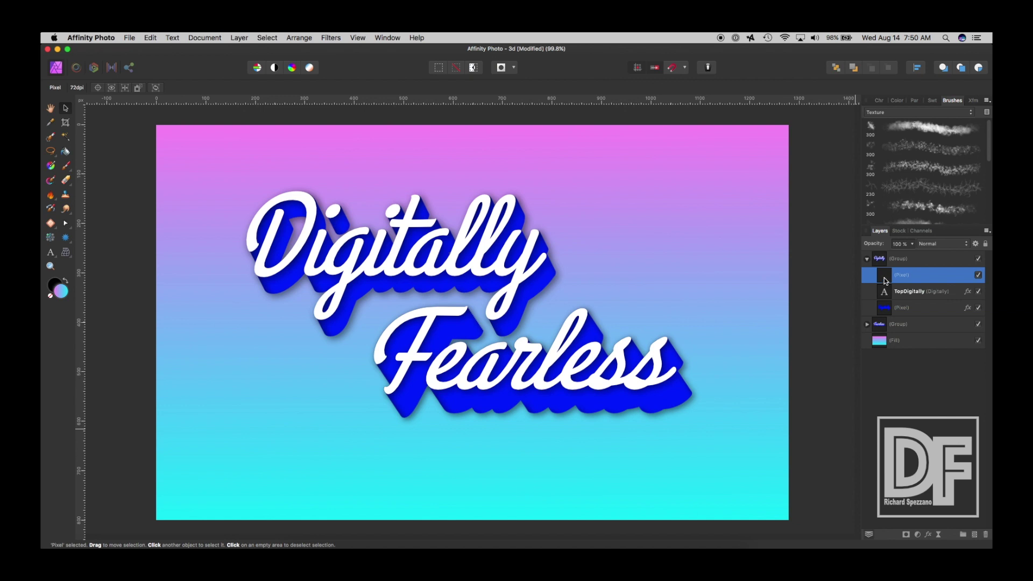
click(895, 113)
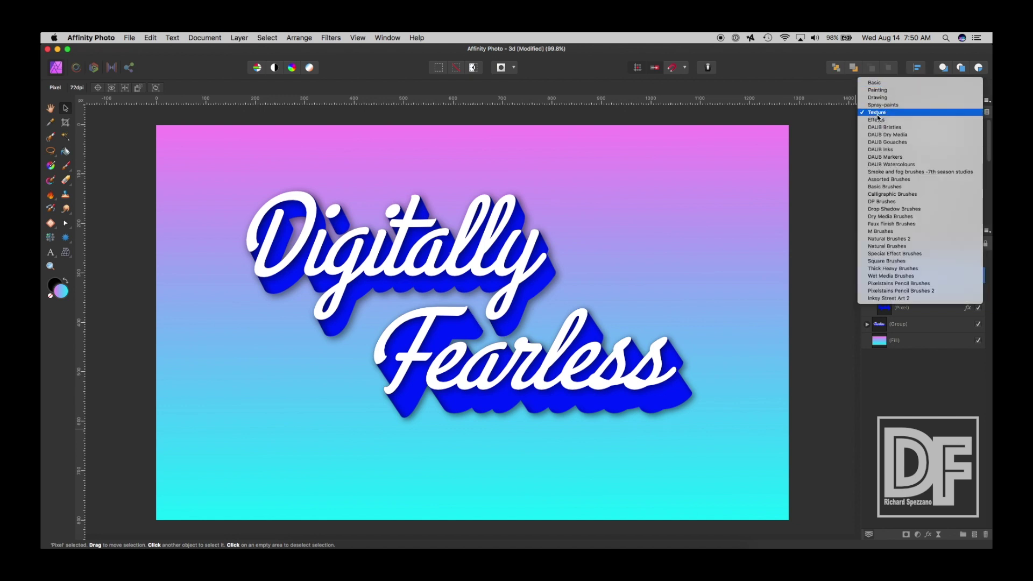
click(877, 83)
click(885, 113)
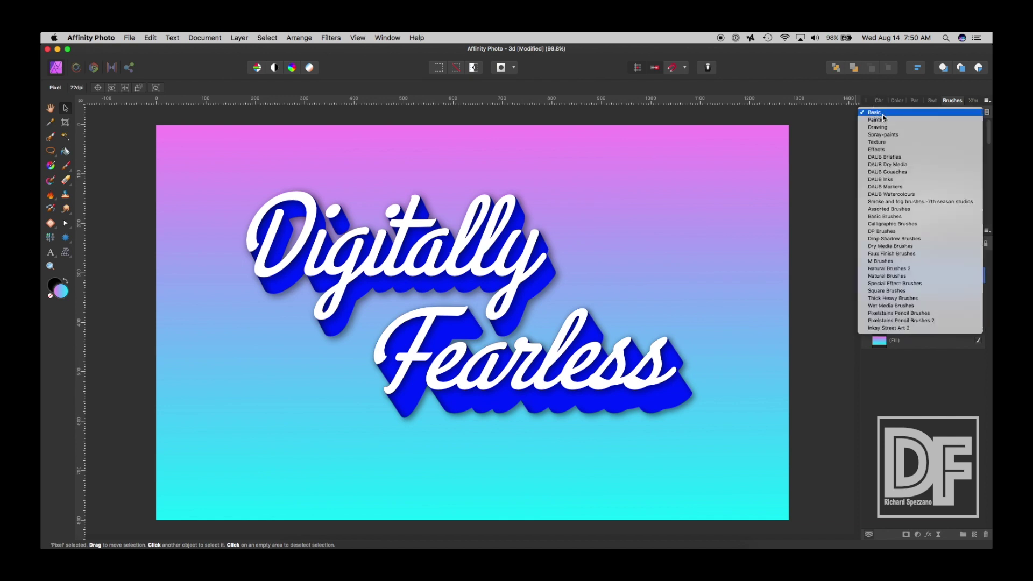
click(880, 143)
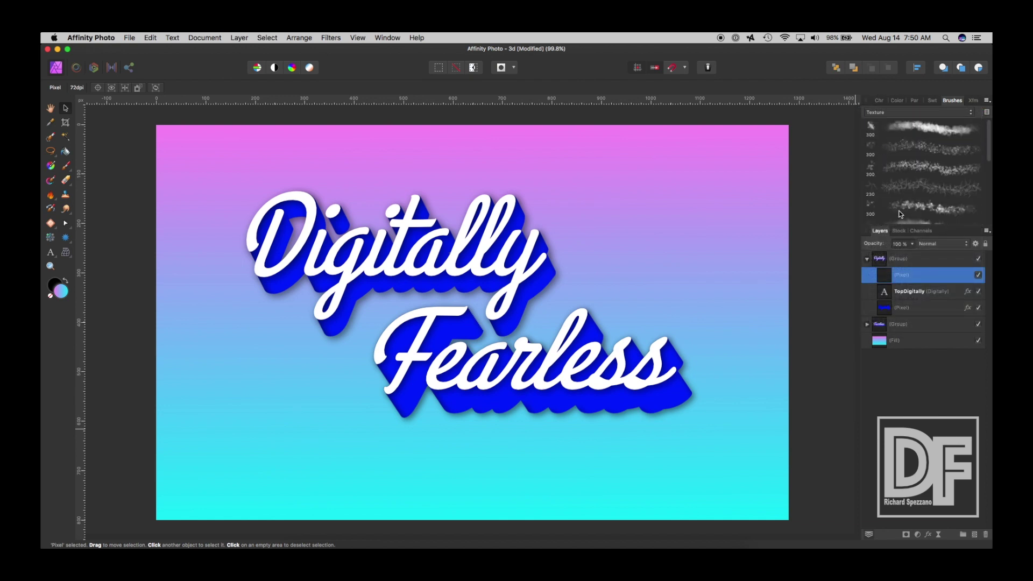
click(897, 193)
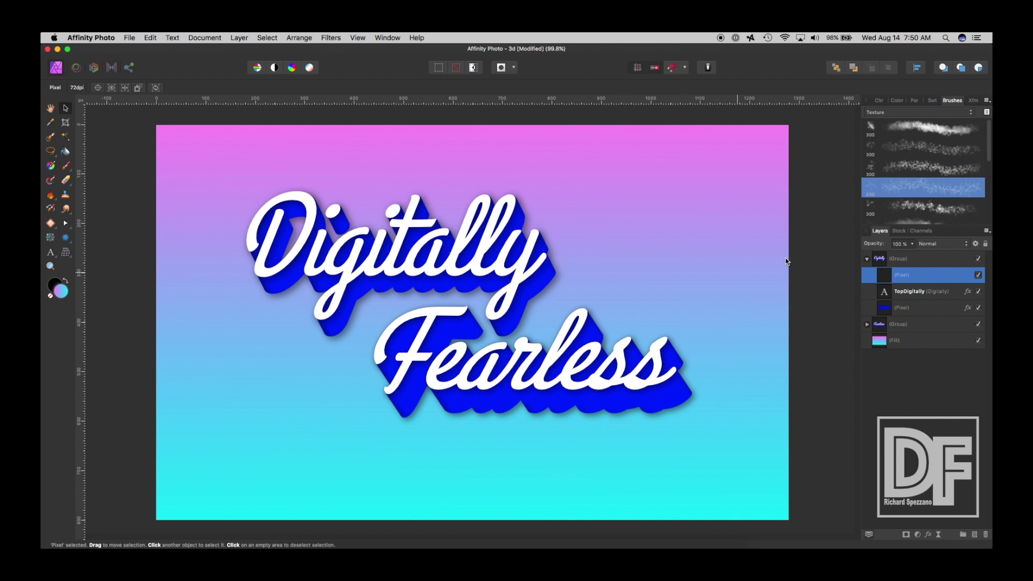
click(65, 282)
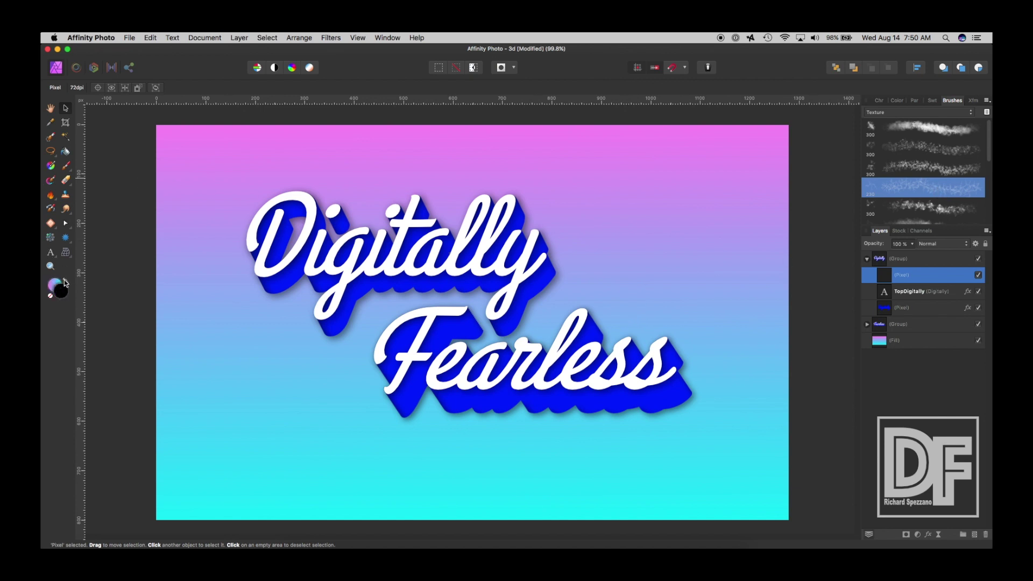
click(65, 165)
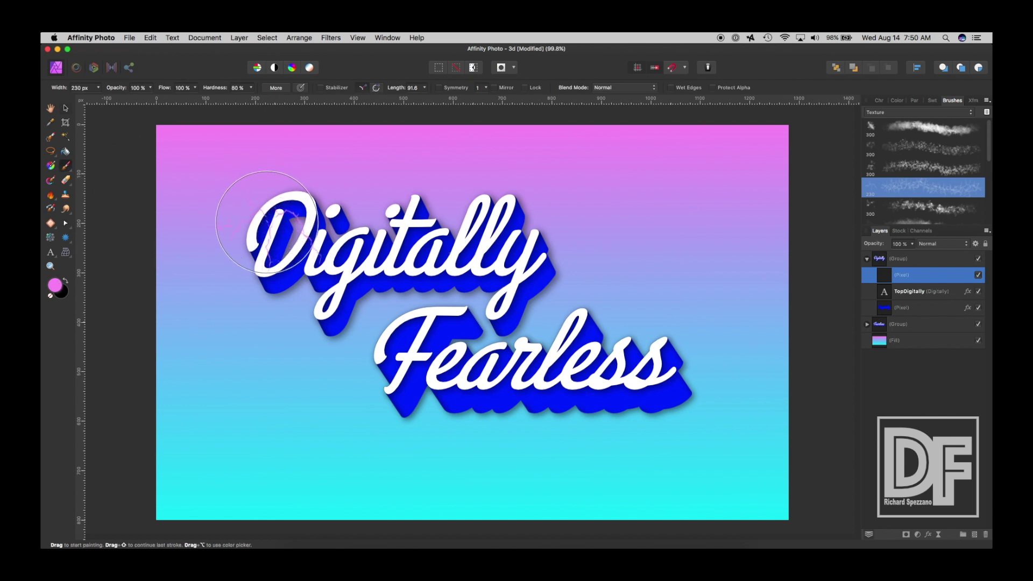
Step: Paint black crack texture at about 304 px over Digitally and Fearless, with the crack layer above the groups
drag(267, 222, 265, 222)
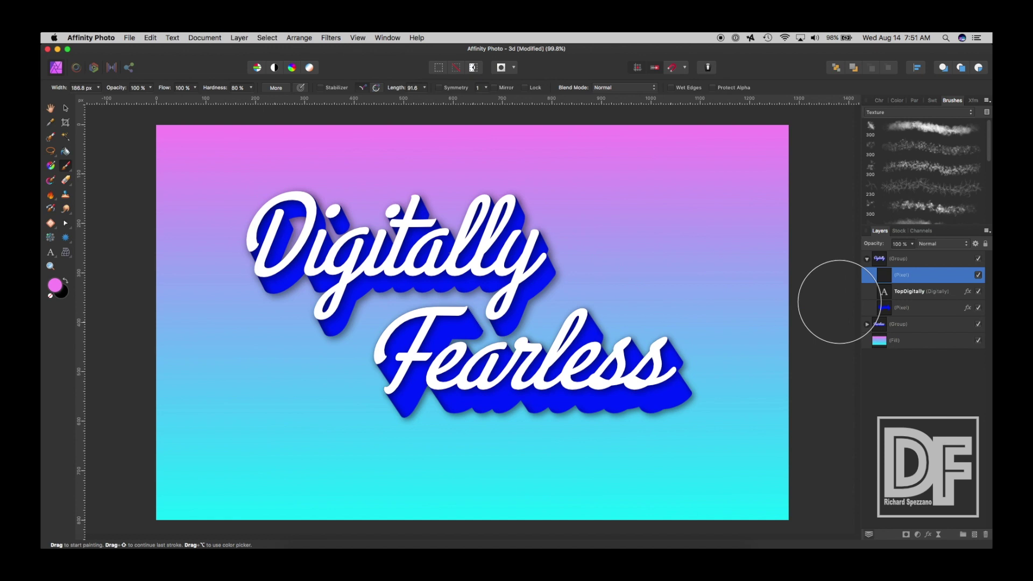
mouse_move(398, 258)
mouse_down()
mouse_move(323, 236)
mouse_move(312, 248)
mouse_up()
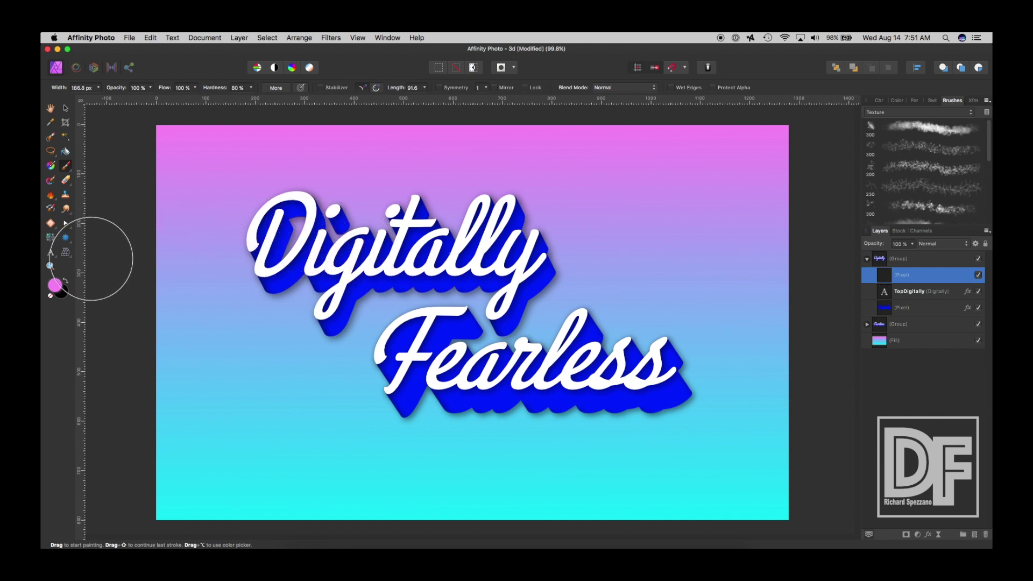
click(65, 281)
mouse_move(285, 193)
mouse_down()
mouse_move(300, 212)
mouse_move(275, 180)
mouse_move(238, 225)
mouse_move(284, 249)
mouse_move(344, 259)
mouse_move(312, 242)
mouse_move(322, 269)
mouse_move(352, 277)
mouse_move(350, 261)
mouse_move(409, 226)
mouse_move(398, 199)
mouse_move(473, 231)
mouse_move(430, 248)
mouse_move(414, 237)
mouse_move(586, 246)
mouse_move(516, 280)
mouse_move(484, 269)
mouse_move(501, 253)
mouse_move(489, 230)
mouse_move(500, 253)
mouse_move(543, 216)
mouse_move(517, 265)
mouse_move(544, 247)
mouse_move(502, 304)
mouse_up()
key(super+z)
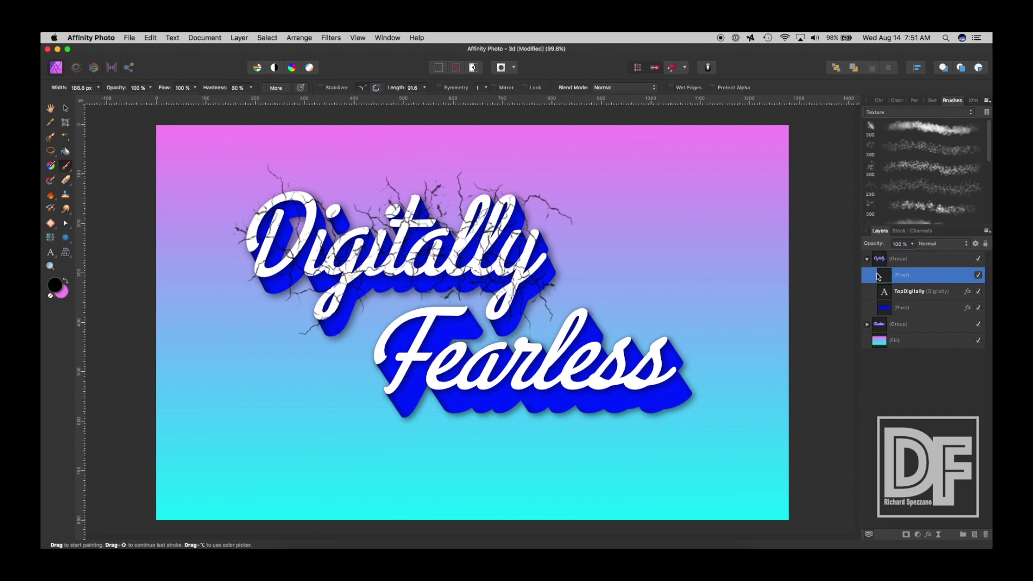
drag(878, 276, 875, 258)
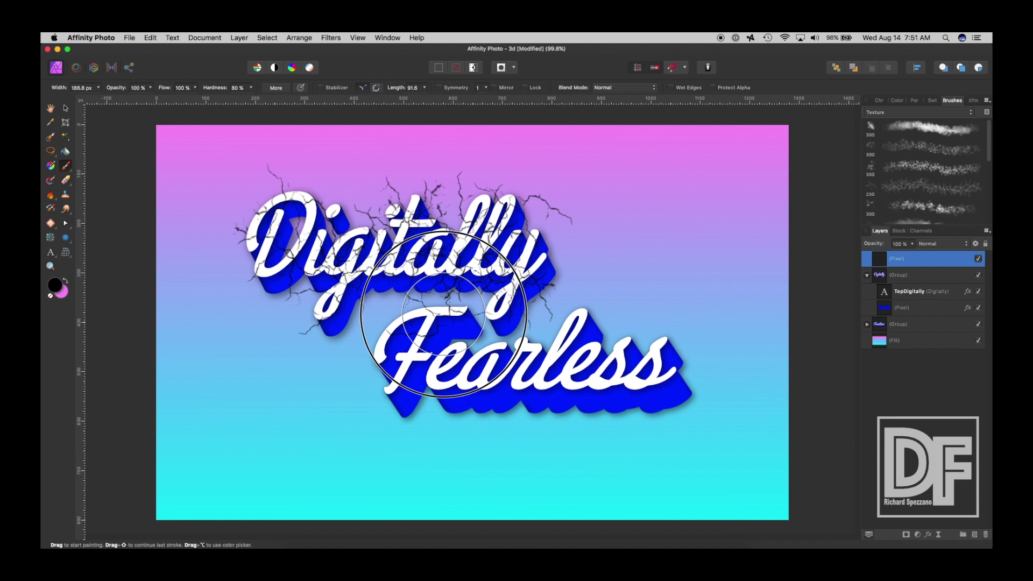
mouse_move(443, 314)
mouse_down()
mouse_move(404, 342)
mouse_move(407, 378)
mouse_move(414, 365)
mouse_move(489, 386)
mouse_move(420, 390)
mouse_move(452, 371)
mouse_move(537, 363)
mouse_move(492, 379)
mouse_move(517, 344)
mouse_move(498, 377)
mouse_move(540, 371)
mouse_move(524, 366)
mouse_move(563, 336)
mouse_move(589, 340)
mouse_move(571, 371)
mouse_move(544, 377)
mouse_move(604, 377)
mouse_move(640, 355)
mouse_move(668, 372)
mouse_move(651, 388)
mouse_move(697, 390)
mouse_up()
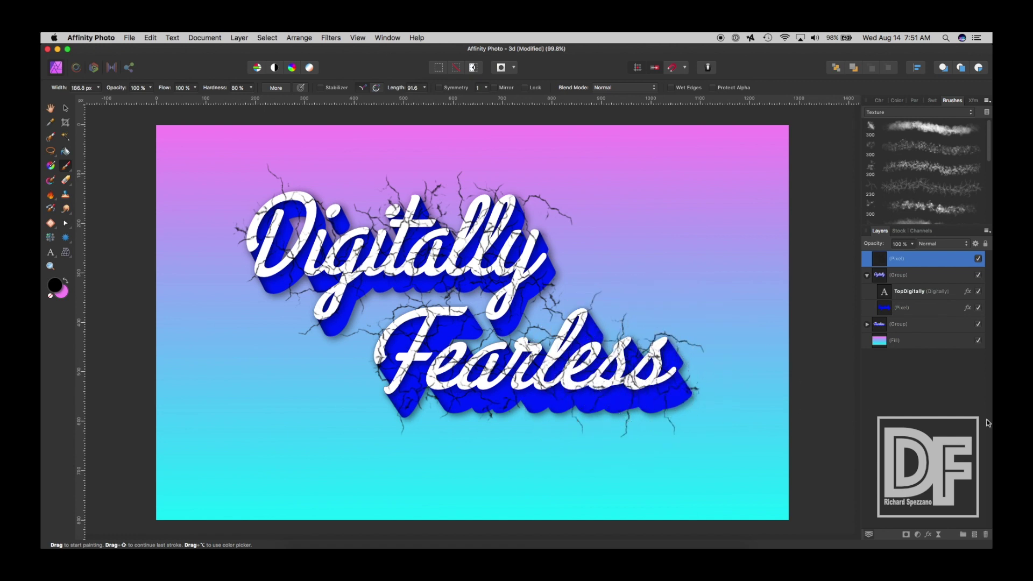
mouse_move(274, 264)
mouse_down()
mouse_move(253, 253)
mouse_move(241, 265)
mouse_move(252, 242)
mouse_move(237, 259)
mouse_up()
Step: Add a mask to the crack pixel layer so cracks appear only within the white letters
click(65, 108)
click(867, 324)
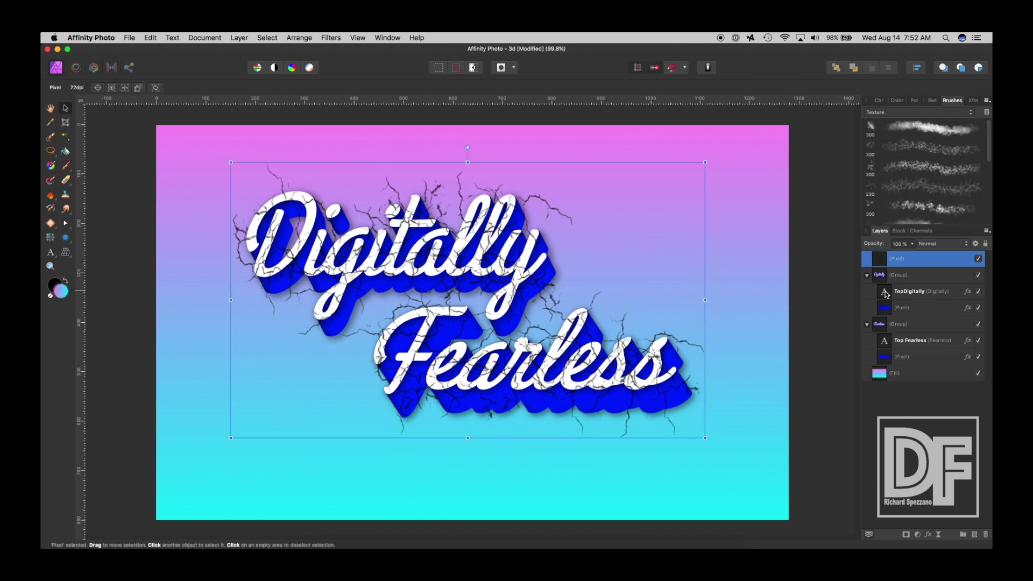
click(887, 295)
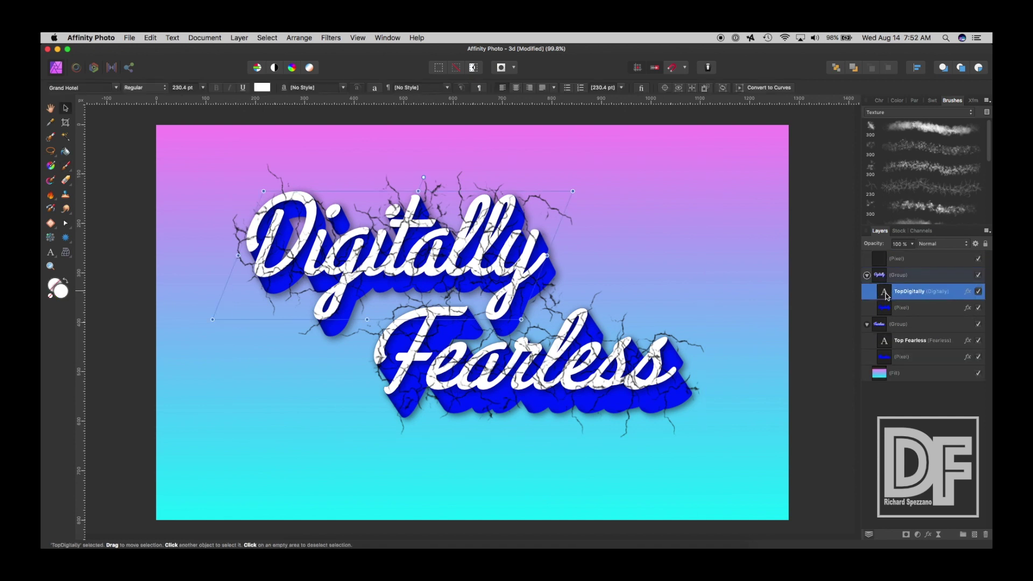
click(344, 253)
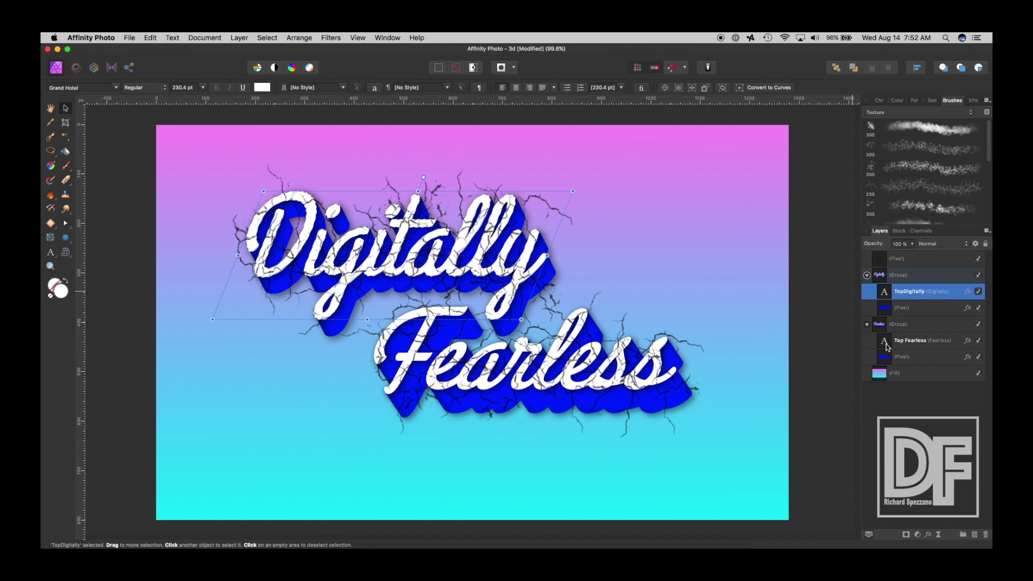
key(alt)
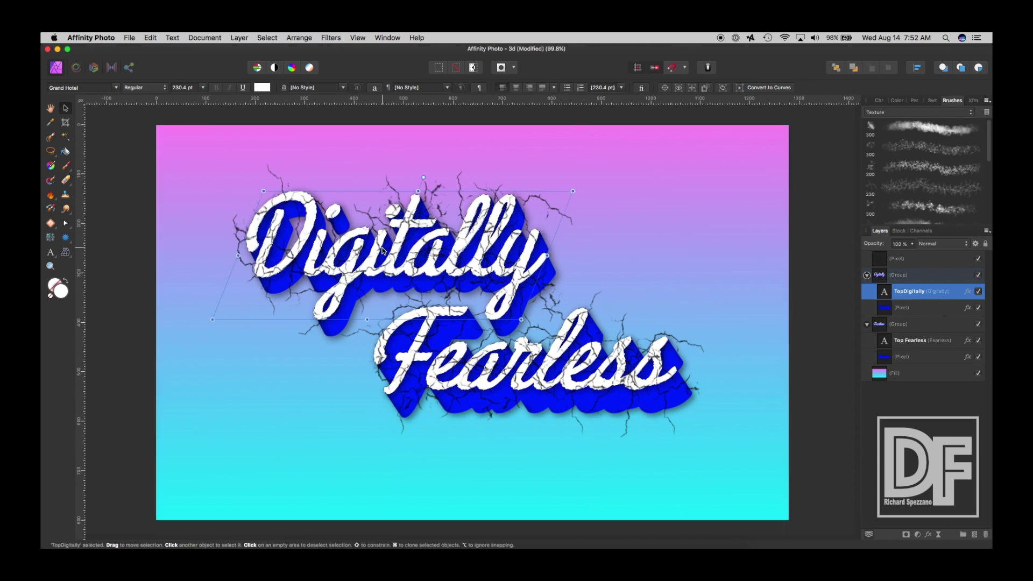
click(882, 262)
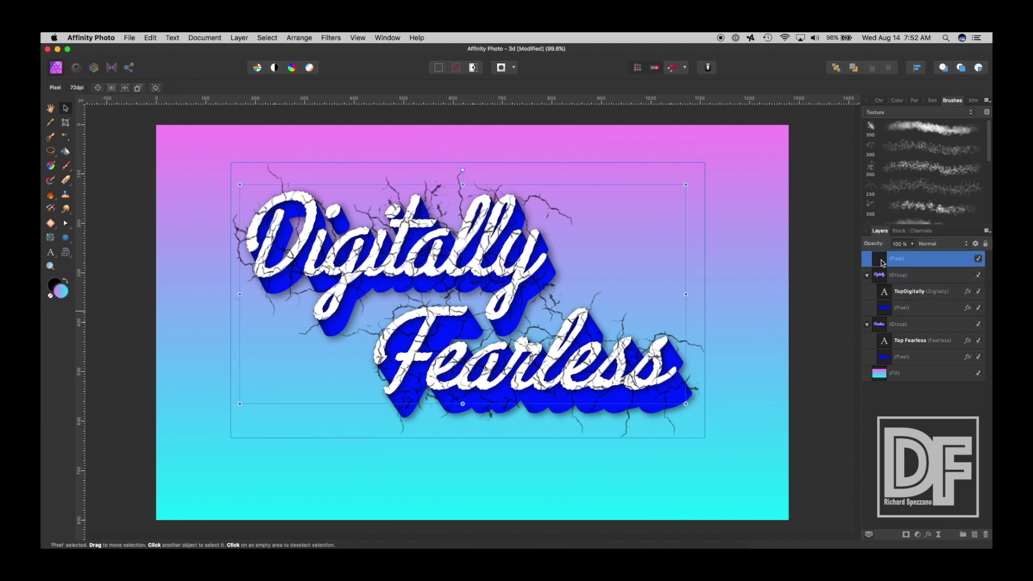
click(908, 536)
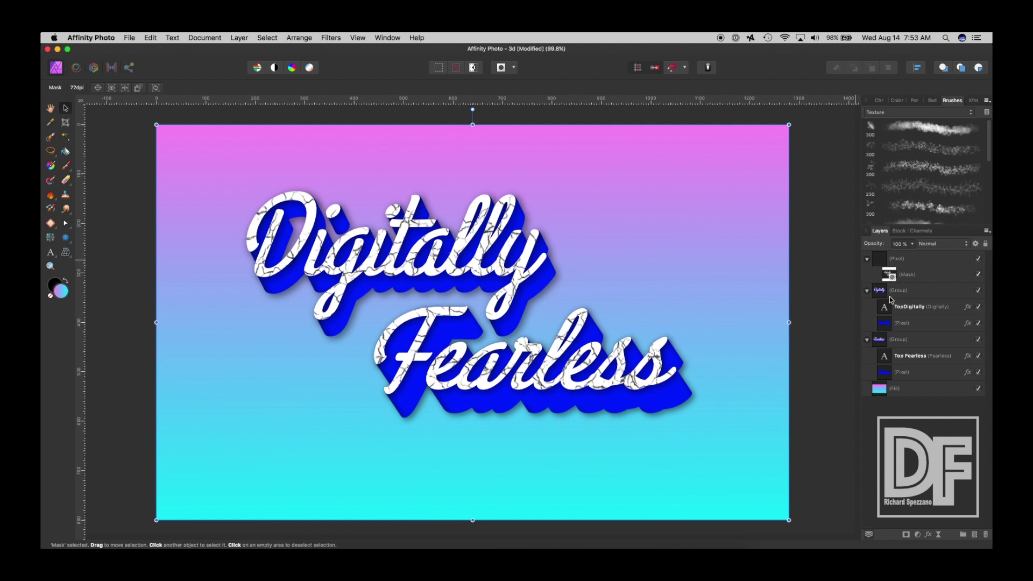
Step: Collapse the Digitally and Fearless groups and group them with the crack layer, then deselect
click(867, 290)
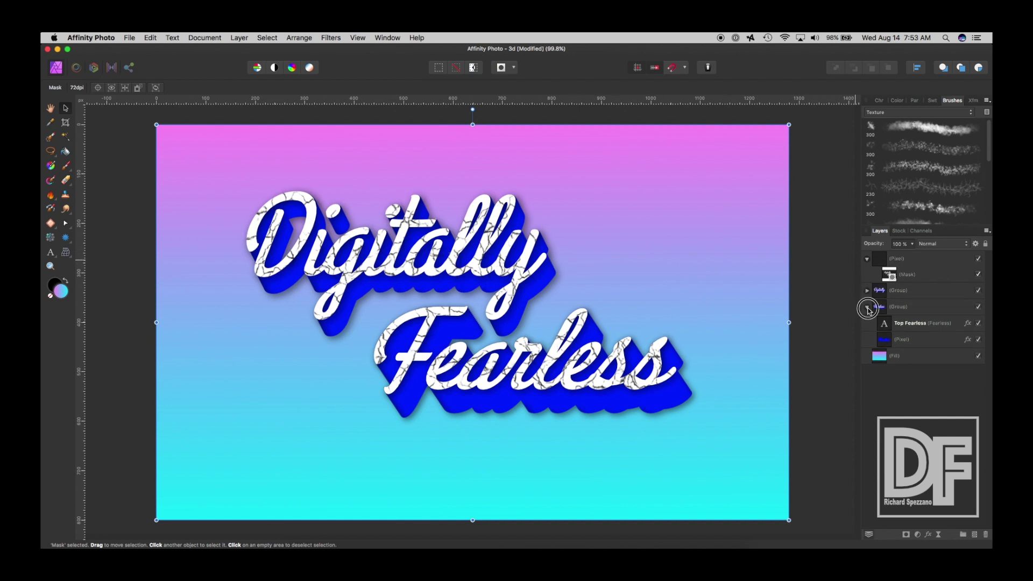
click(867, 307)
click(879, 308)
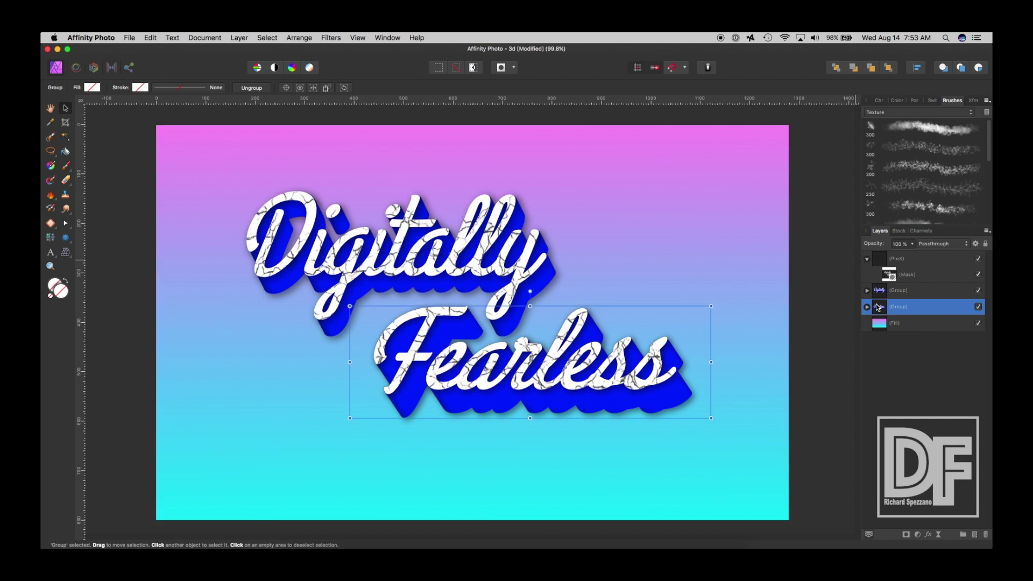
shift+click(880, 261)
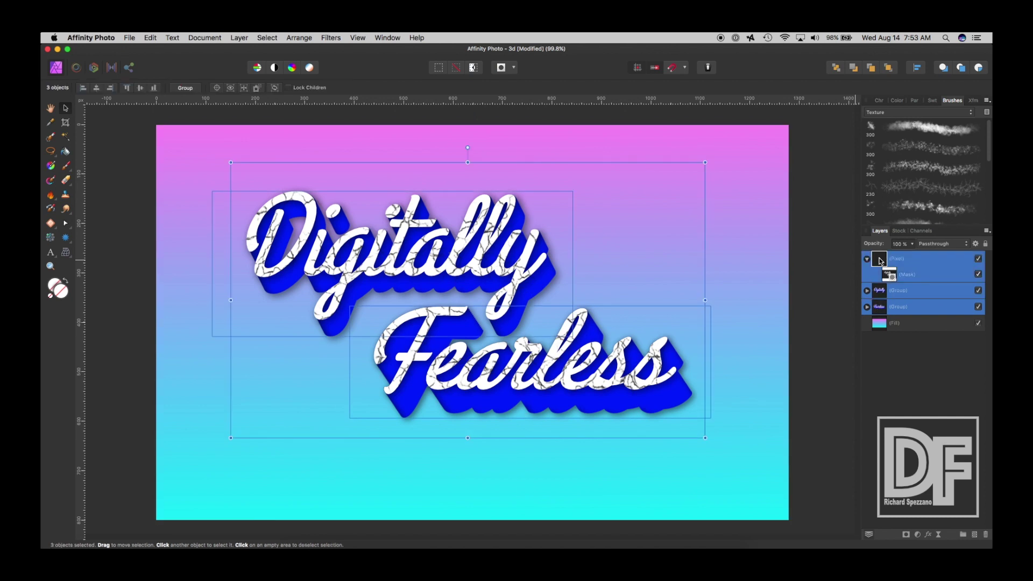
key(super+g)
key(super+d)
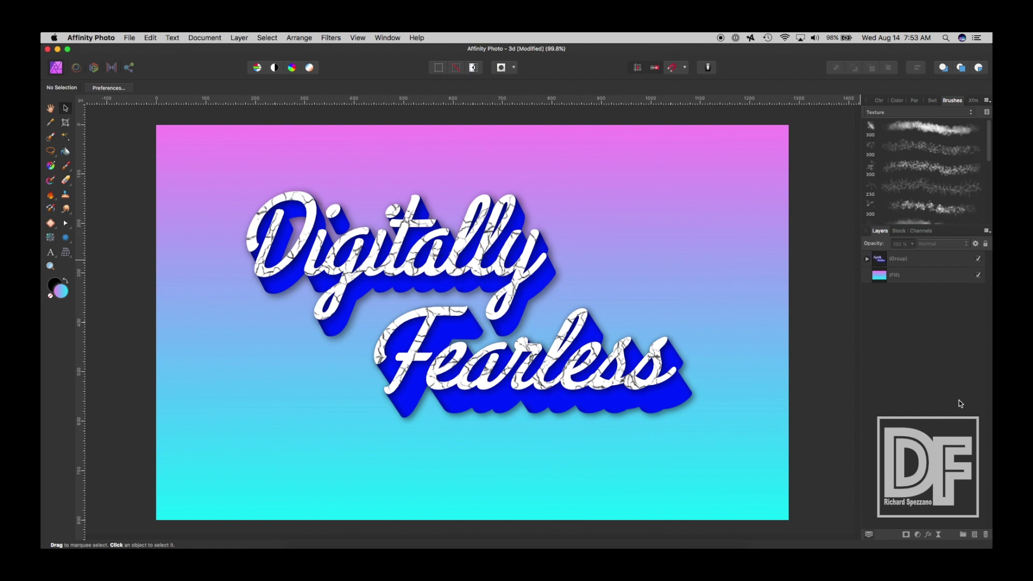
Step: Add a new pixel layer and choose the 512 px soft round brush
click(975, 535)
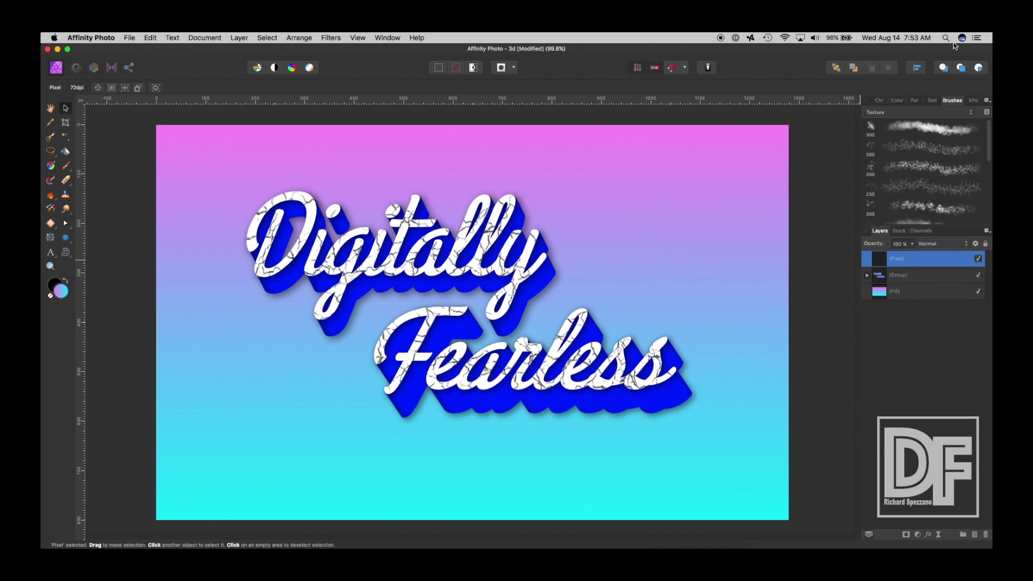
click(885, 112)
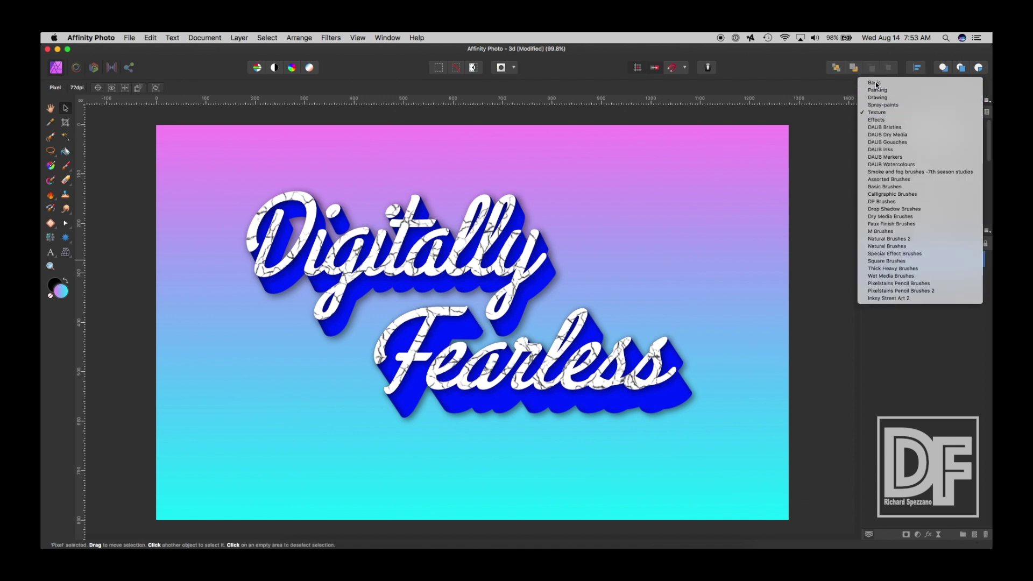
click(926, 85)
scroll(946, 193, down, 10)
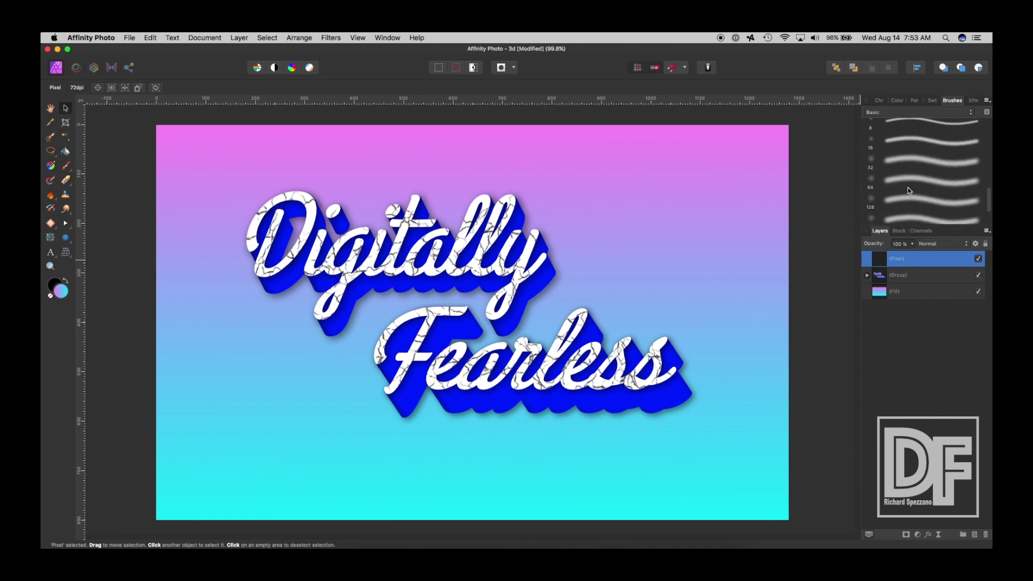
scroll(903, 214, down, 2)
click(896, 210)
click(937, 193)
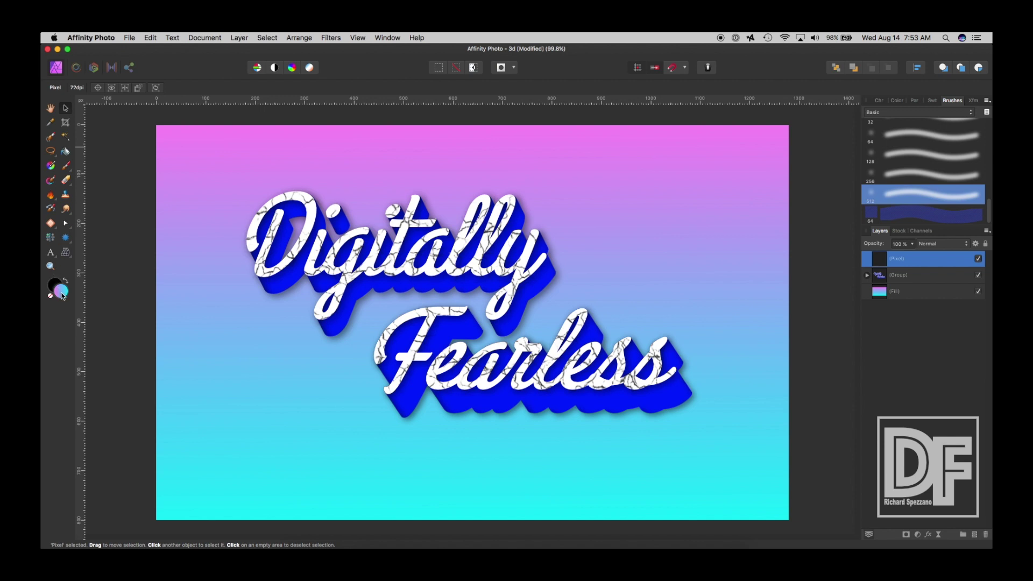
click(63, 164)
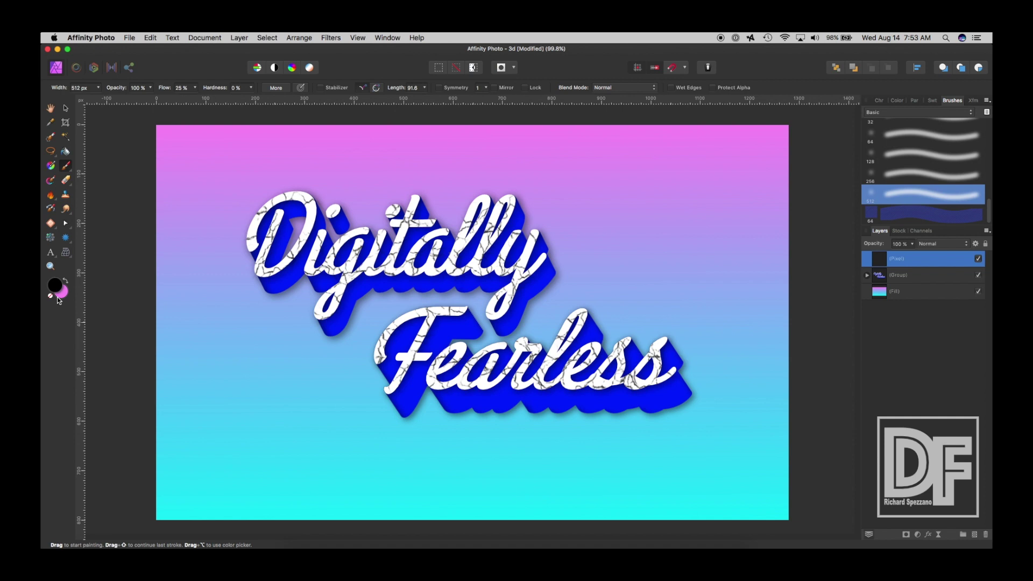
Step: Sample pink from the top of the background and paint it over Digitally
click(65, 282)
double_click(55, 286)
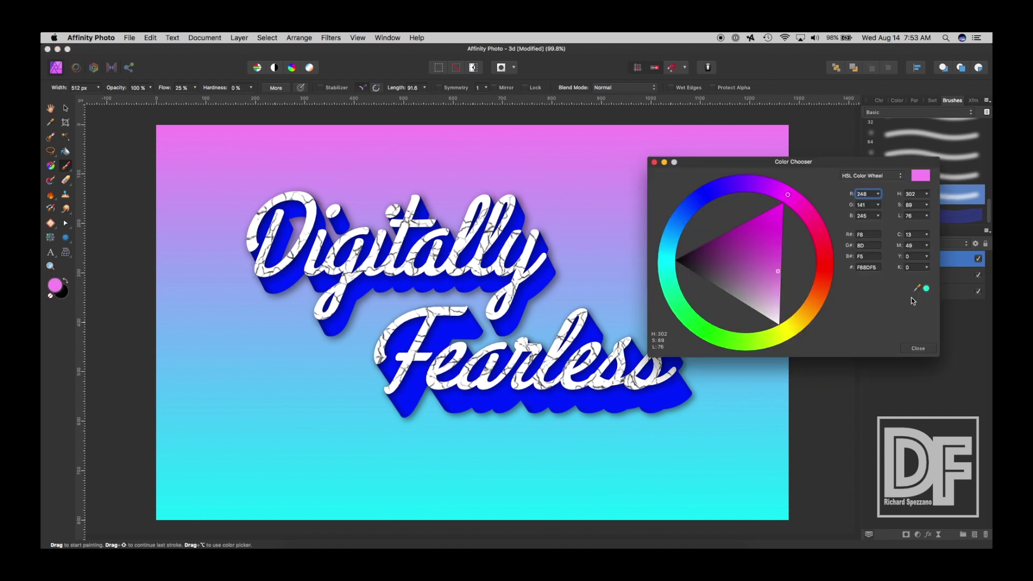
drag(926, 290, 504, 137)
click(926, 288)
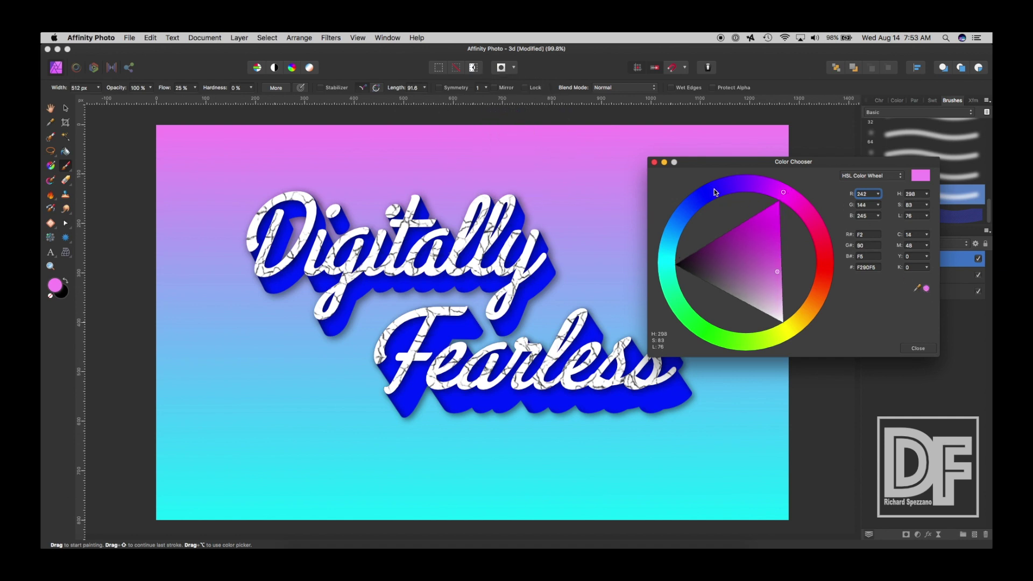
click(655, 162)
mouse_move(538, 216)
mouse_down()
mouse_move(441, 161)
mouse_move(506, 151)
mouse_move(506, 186)
mouse_move(505, 175)
mouse_move(569, 215)
mouse_move(554, 180)
mouse_move(576, 194)
mouse_move(274, 193)
mouse_move(334, 178)
mouse_move(398, 178)
mouse_move(481, 199)
mouse_move(538, 185)
mouse_up()
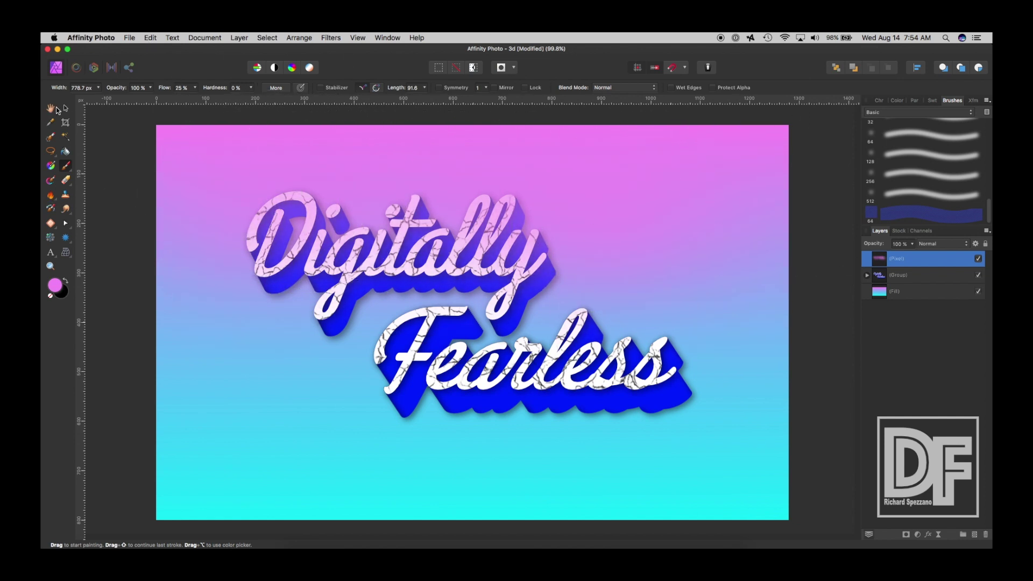
click(66, 108)
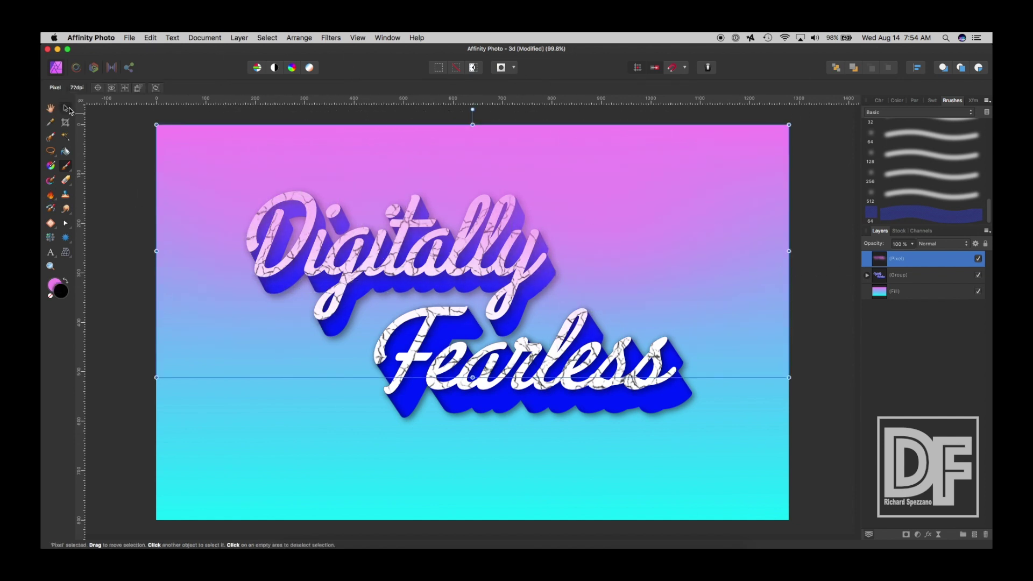
Step: On a new pixel layer, paint aqua sampled from the canvas over the lower lettering and Fearless
click(975, 535)
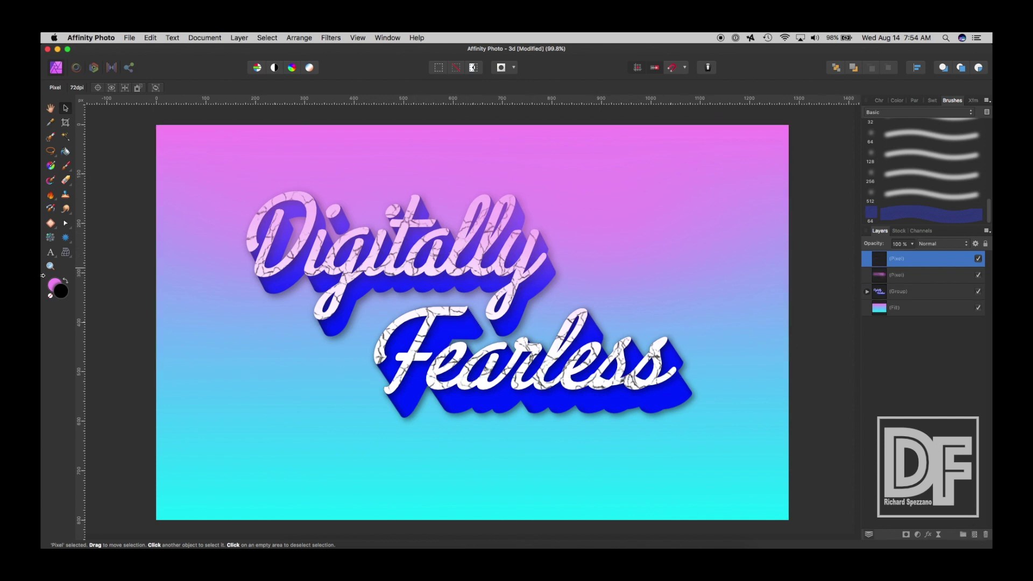
click(66, 167)
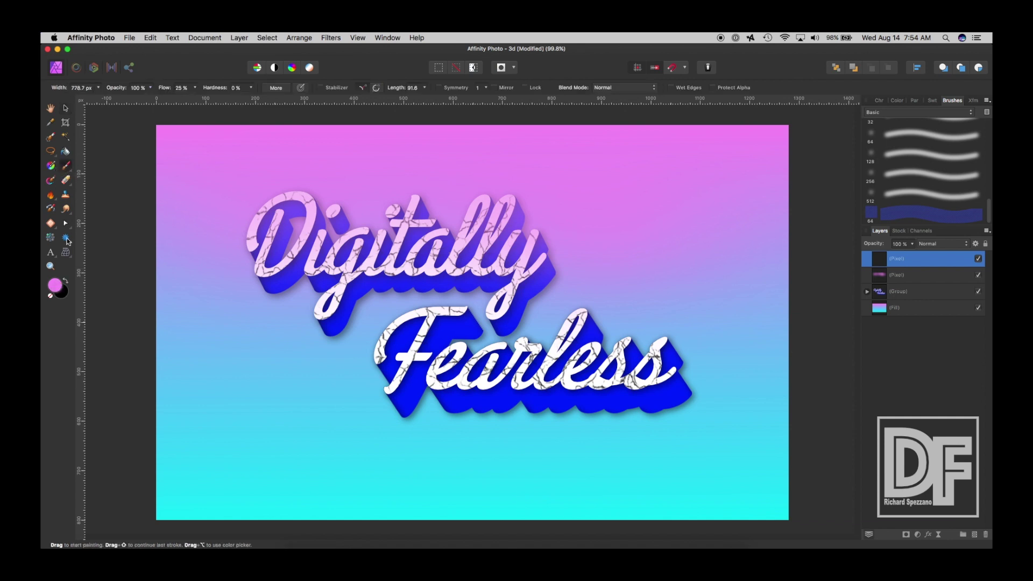
double_click(56, 285)
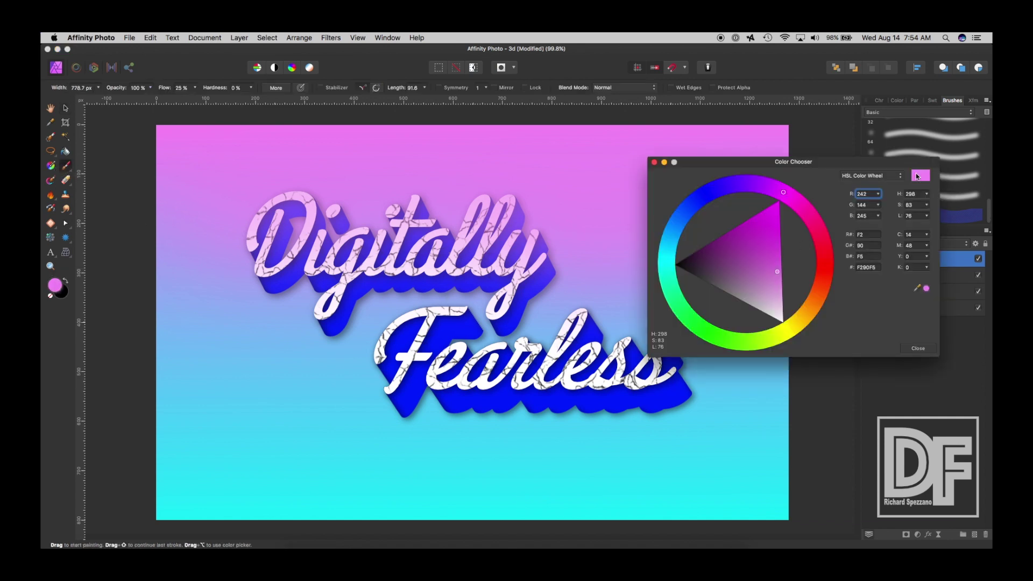
mouse_move(918, 288)
mouse_down()
mouse_move(925, 291)
mouse_move(692, 438)
mouse_move(685, 468)
mouse_move(700, 468)
mouse_up()
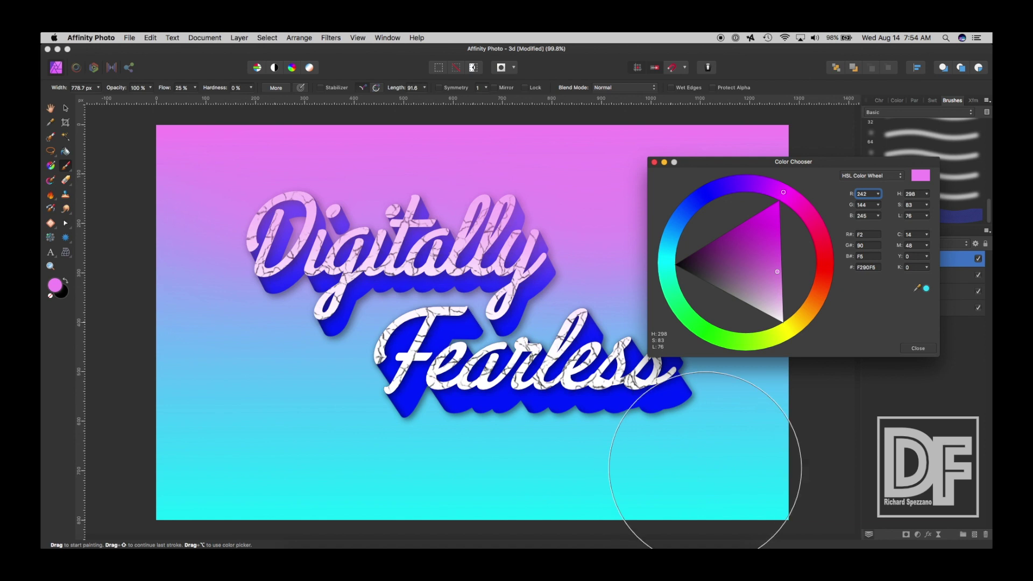
click(926, 288)
click(655, 163)
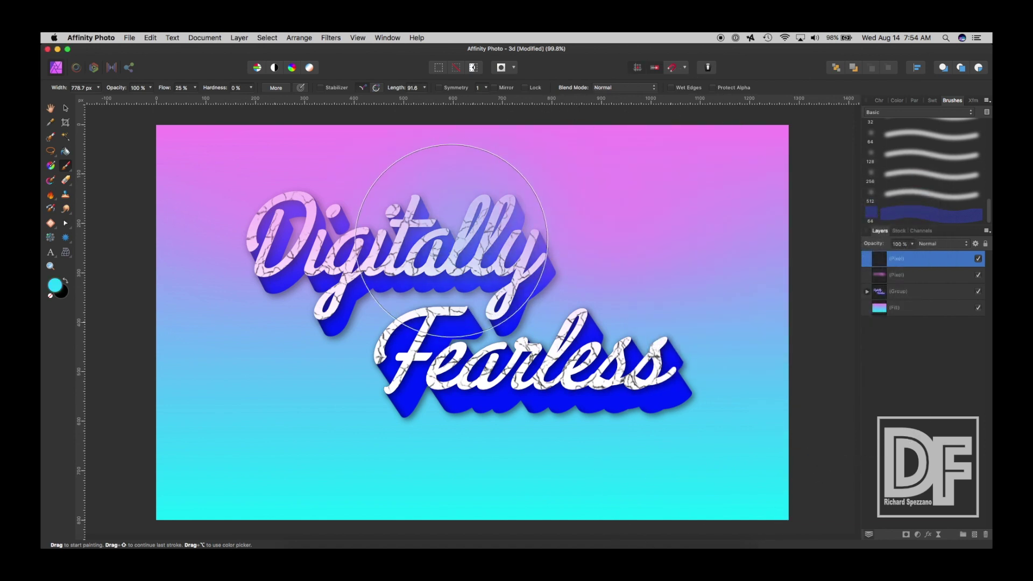
mouse_move(264, 334)
mouse_down()
mouse_move(328, 326)
mouse_move(387, 350)
mouse_move(549, 376)
mouse_move(624, 384)
mouse_move(673, 371)
mouse_up()
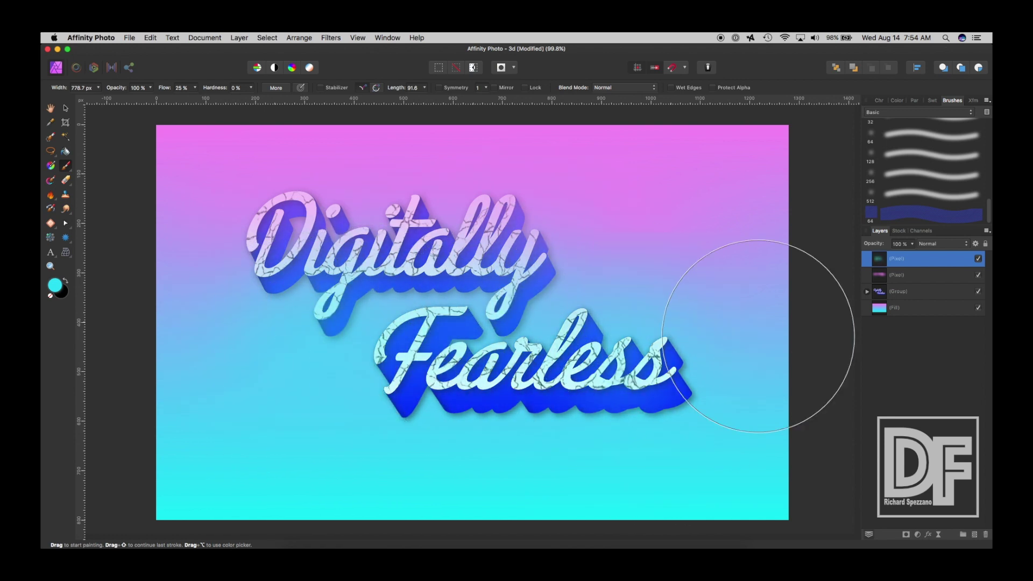
drag(570, 377, 648, 350)
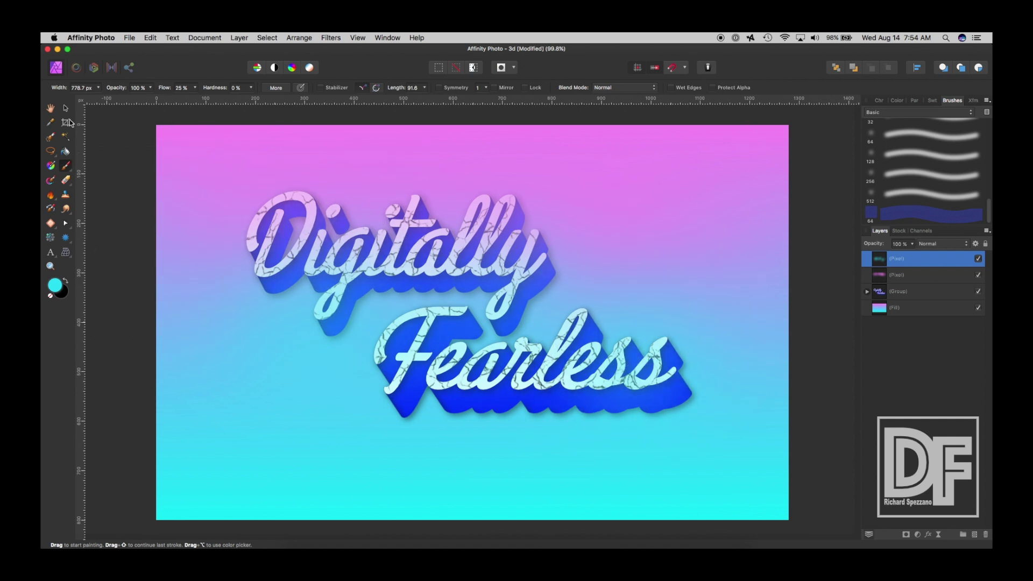
Step: Group the pink and aqua tint layers together, then deselect
click(70, 108)
drag(922, 284, 908, 317)
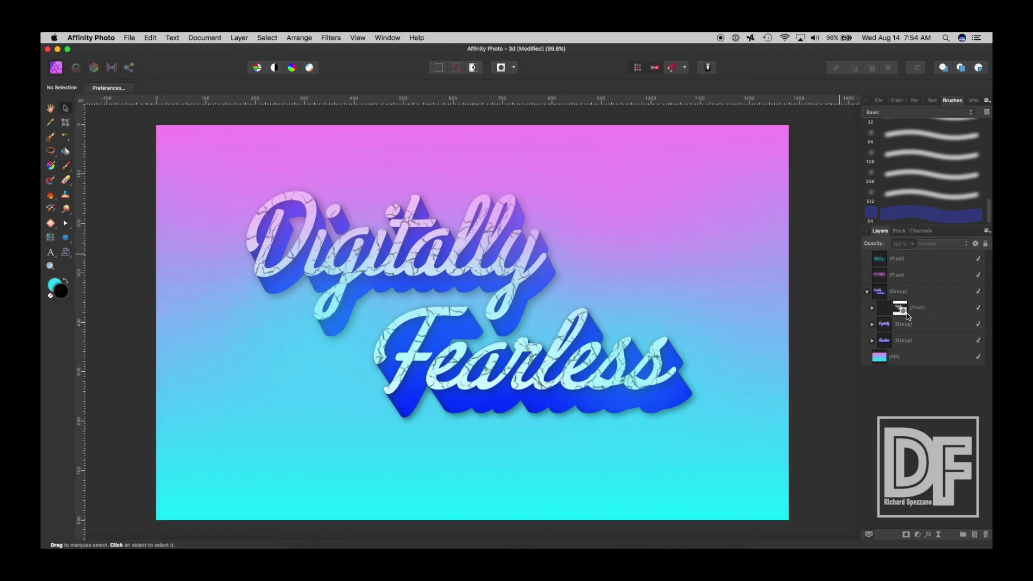
click(880, 275)
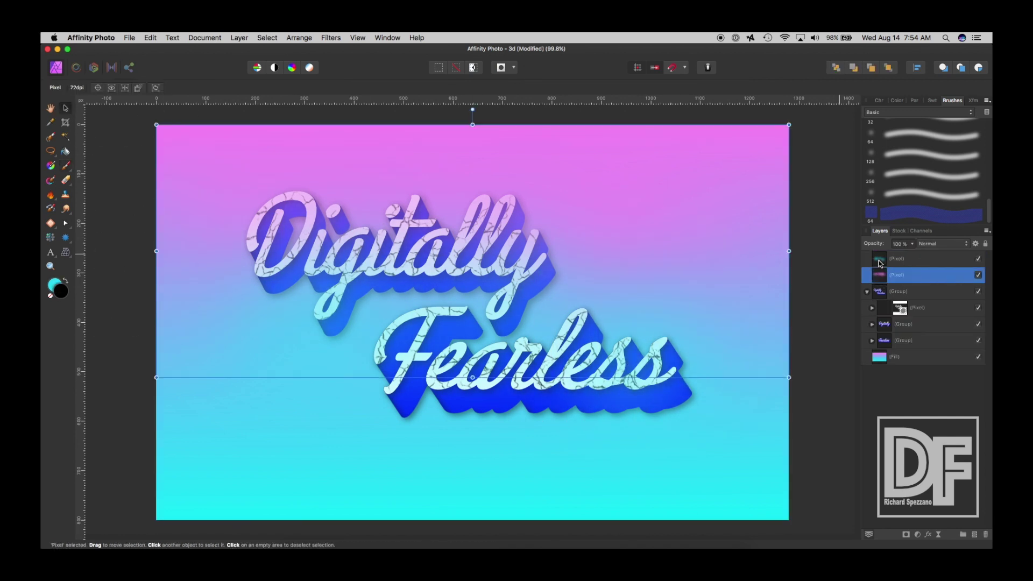
shift+click(880, 260)
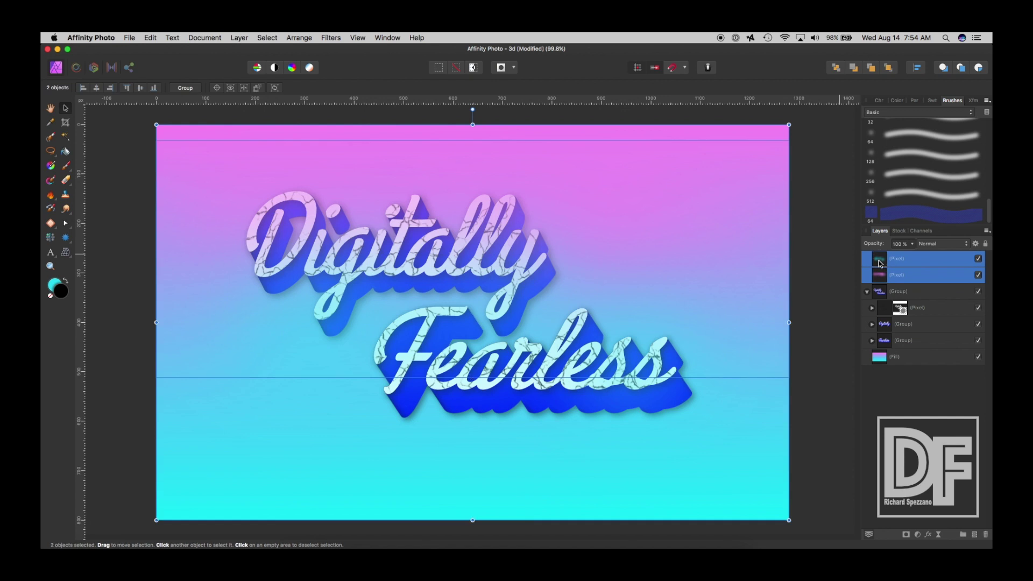
key(super+g)
key(super+d)
Step: Load the Digitally and Fearless lettering as one combined selection
click(867, 308)
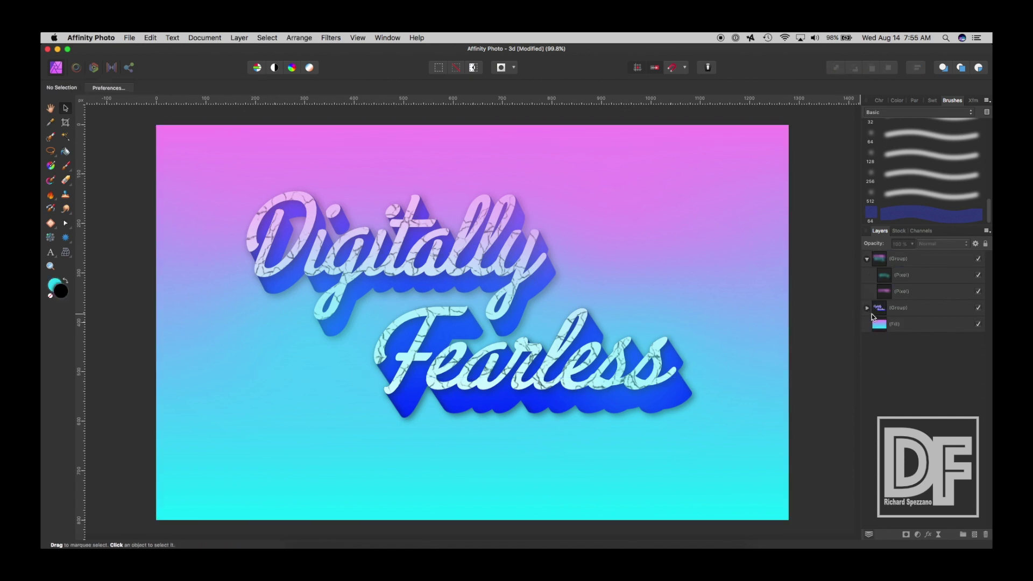
click(867, 259)
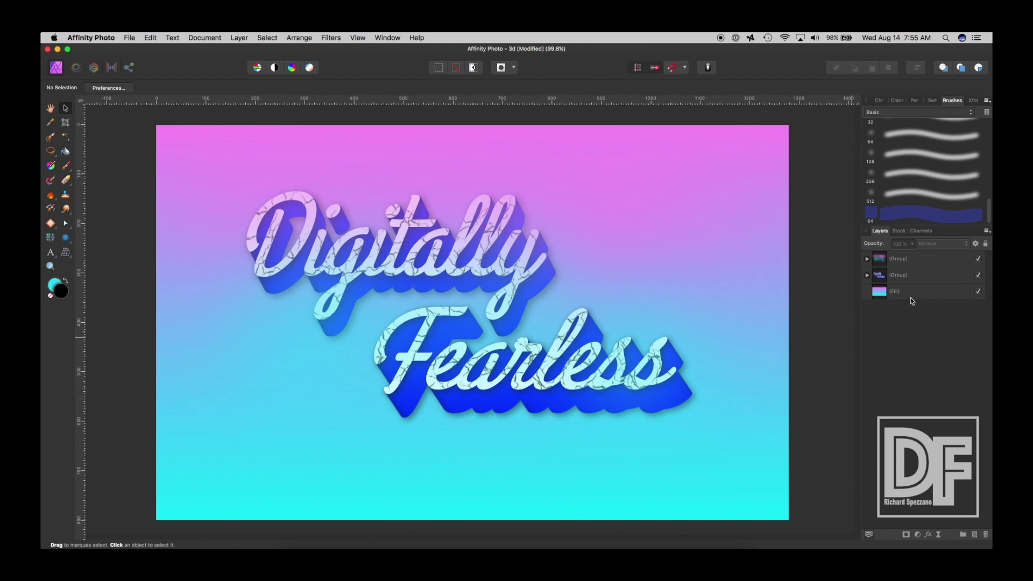
click(866, 275)
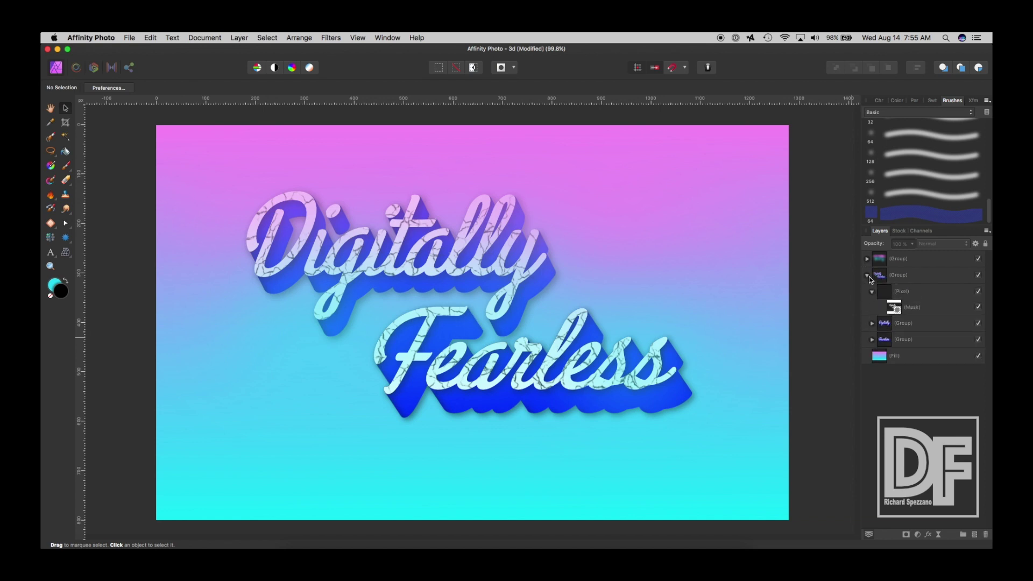
click(867, 276)
click(867, 276)
click(872, 324)
click(872, 323)
super+click(885, 325)
shift+super+click(882, 341)
Step: Mask the tint group with the lettering selection, then deselect and collapse it
click(880, 258)
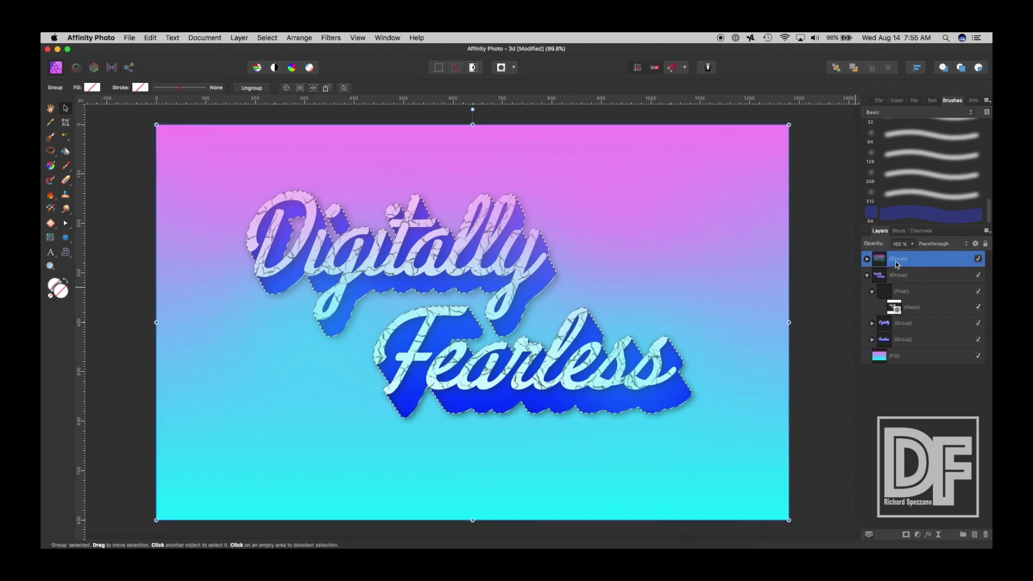
click(906, 534)
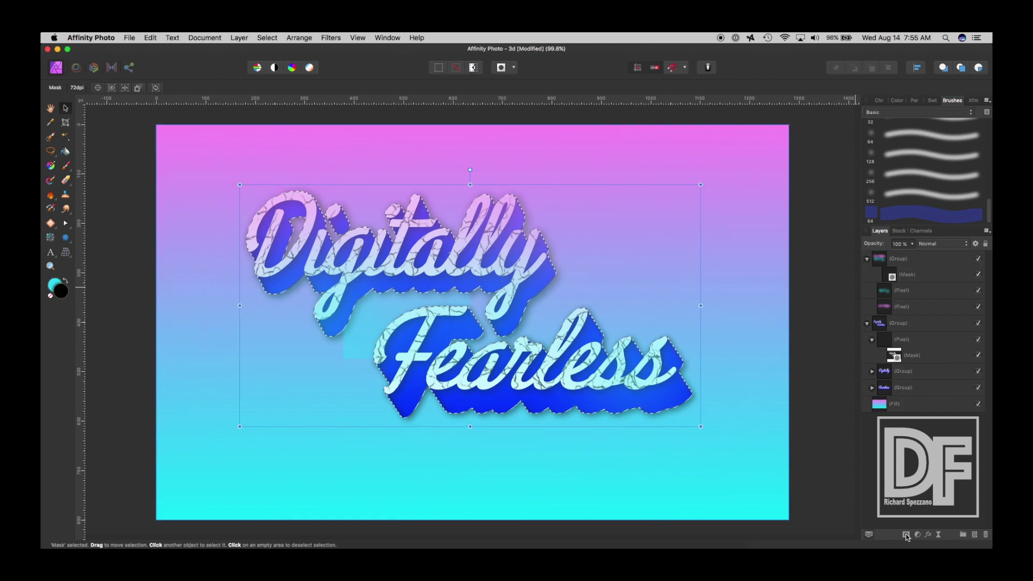
key(super+d)
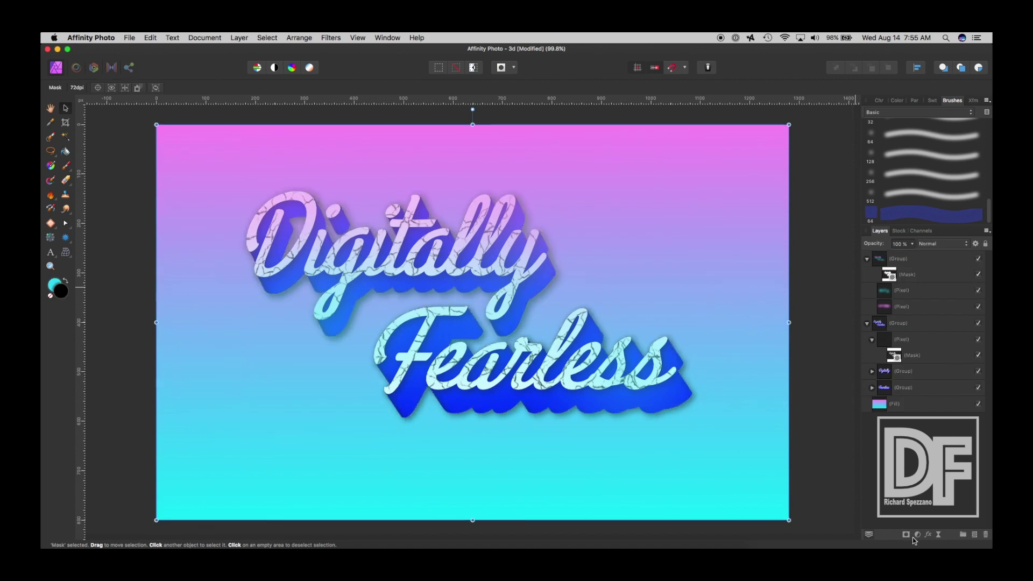
click(867, 259)
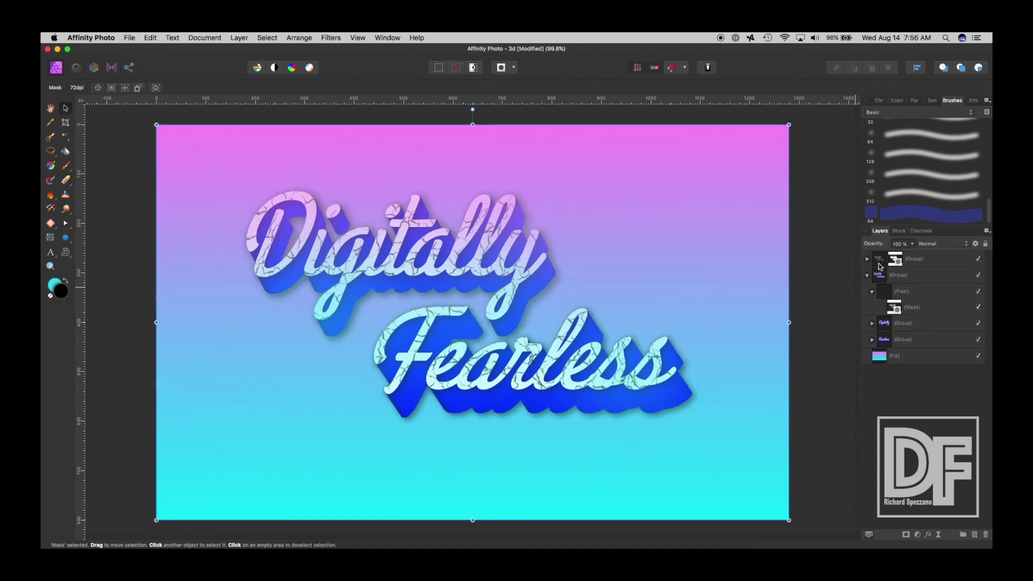
click(879, 261)
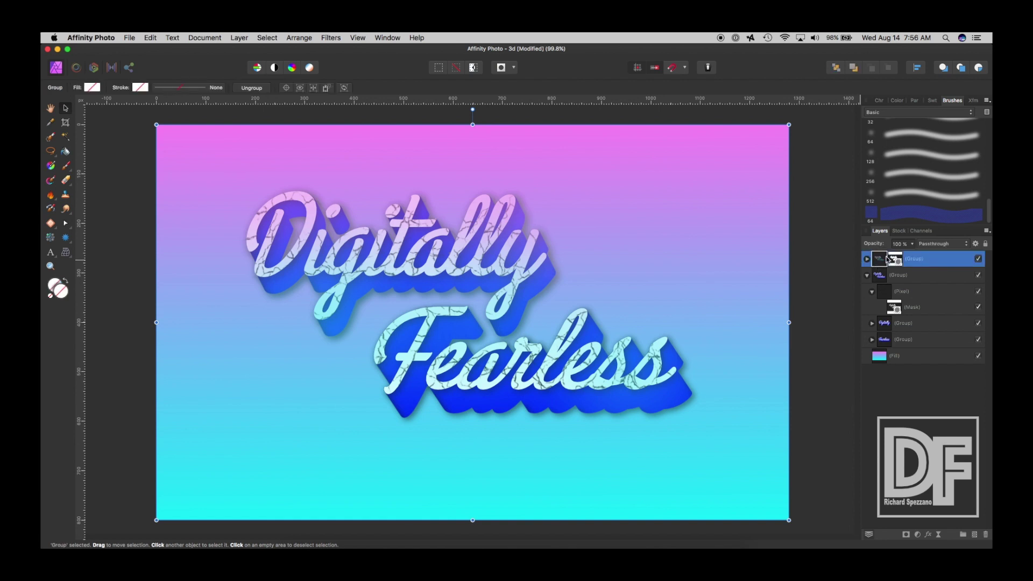
Step: Set the pink-and-aqua tint group to Linear Light blending at 68% opacity, then deselect it
click(930, 244)
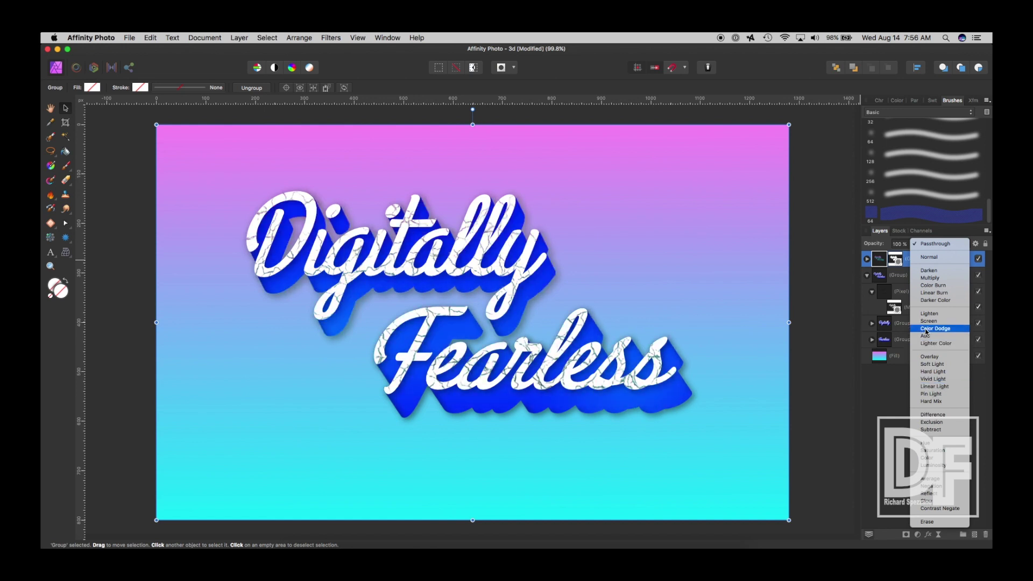
click(933, 386)
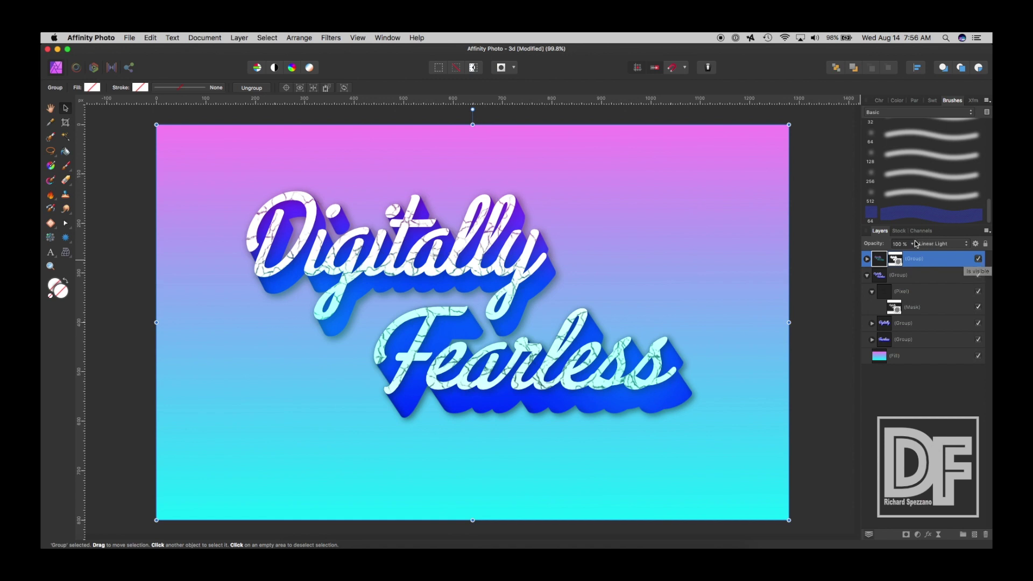
click(981, 259)
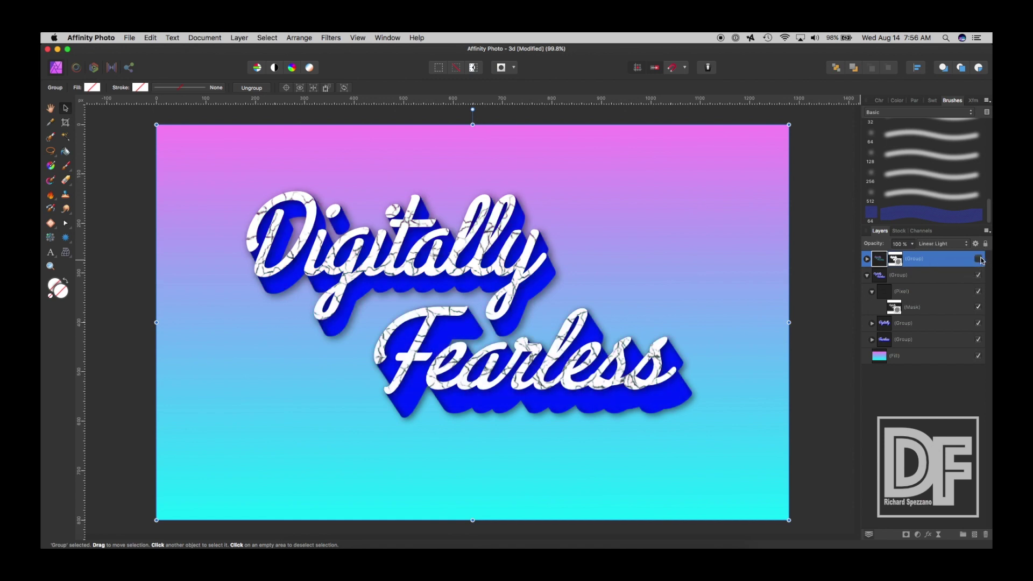
click(979, 259)
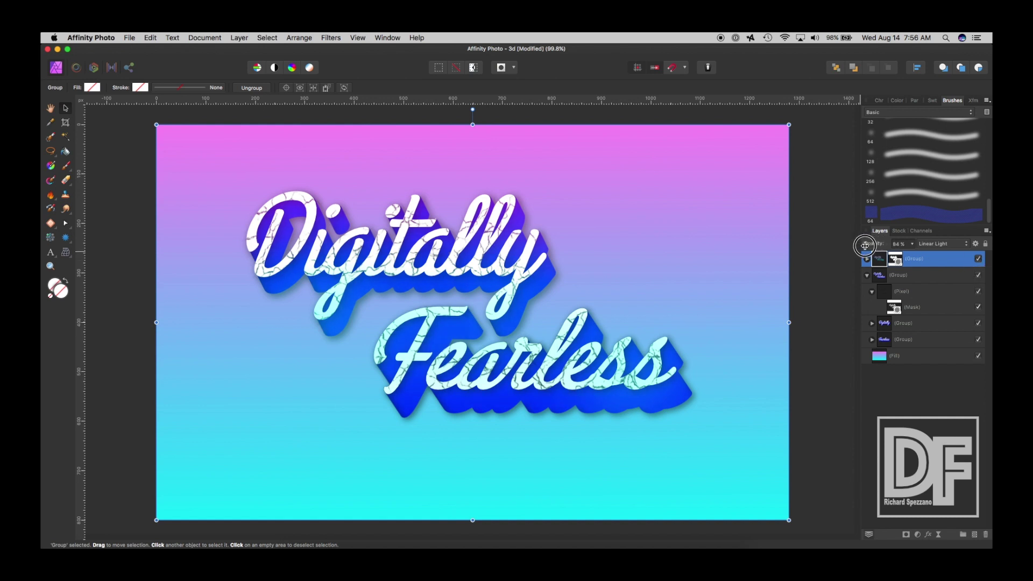
drag(869, 245, 859, 246)
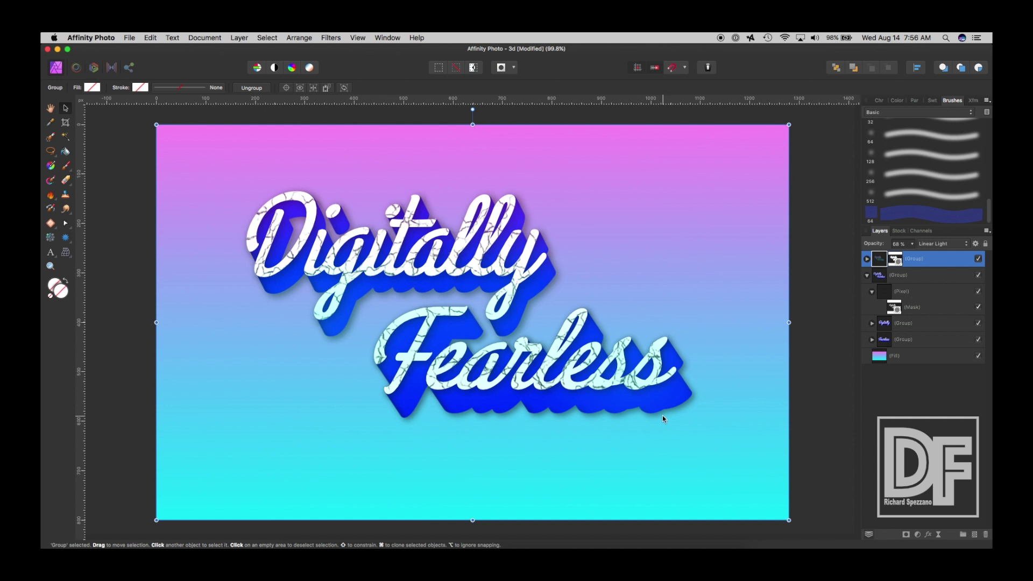
click(52, 109)
click(67, 108)
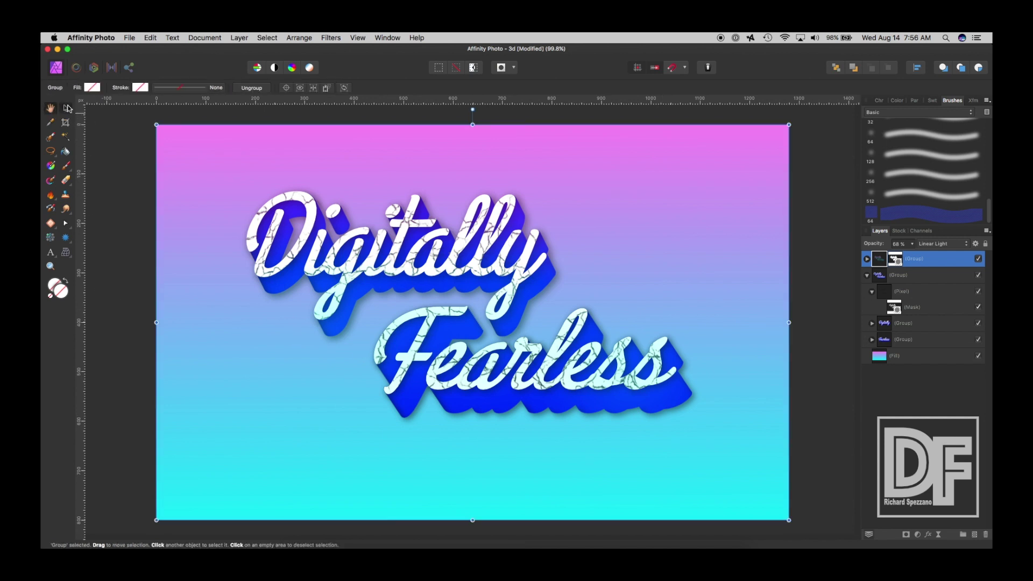
click(845, 309)
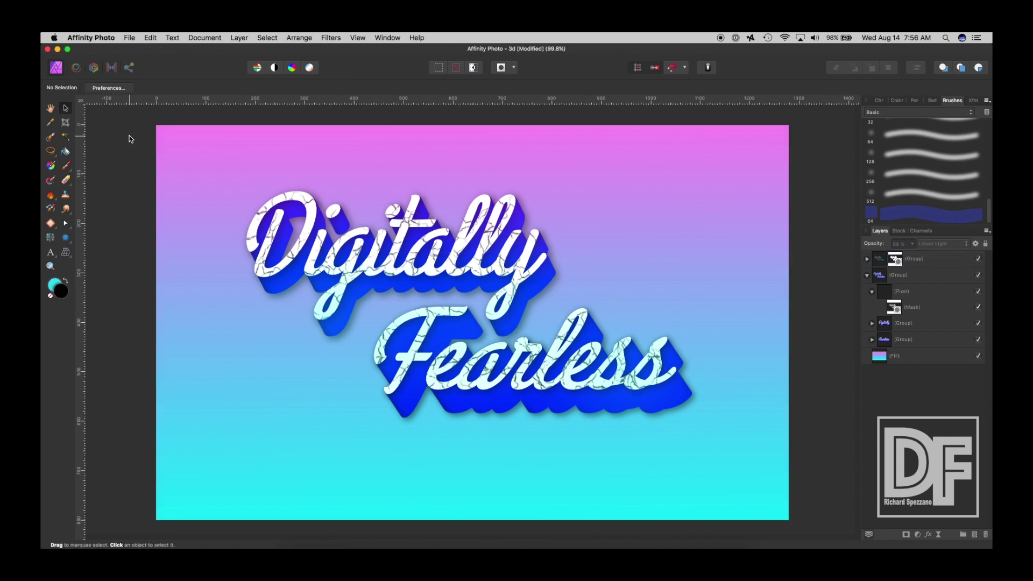
click(51, 108)
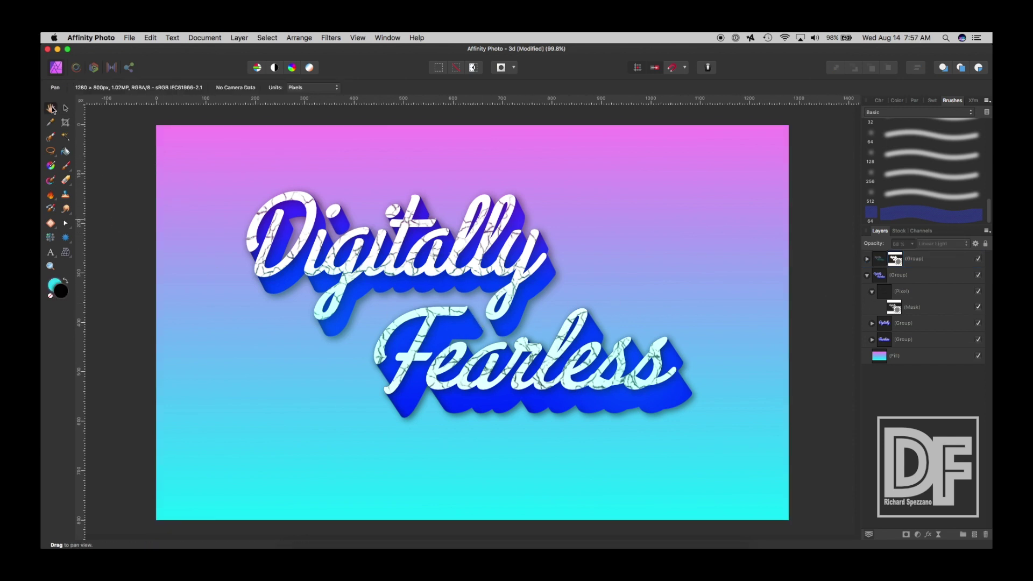